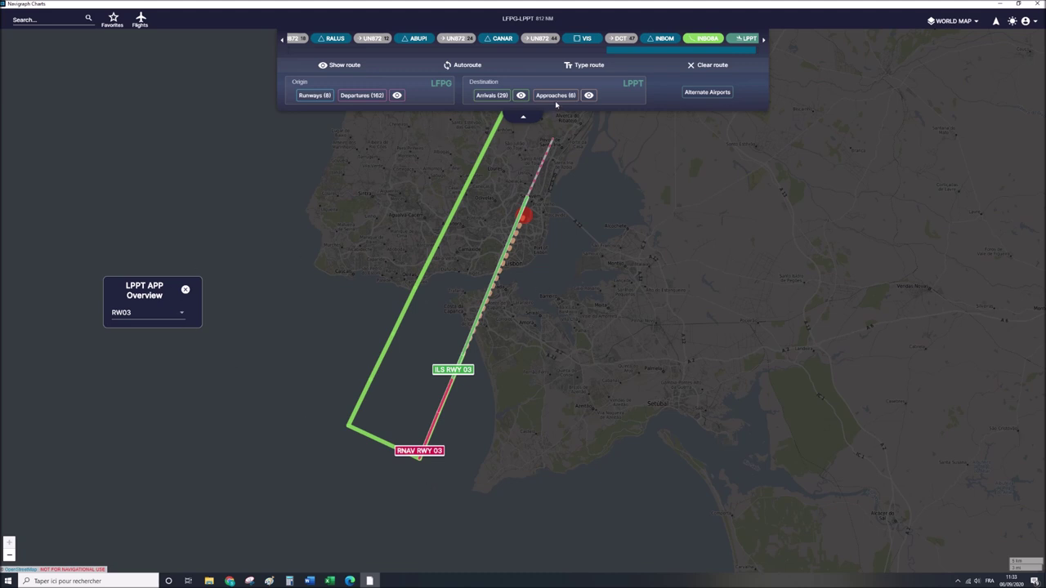
Add the ILS RWY 03 approach at LPPT to the LFPG-LPPT route.
click(559, 96)
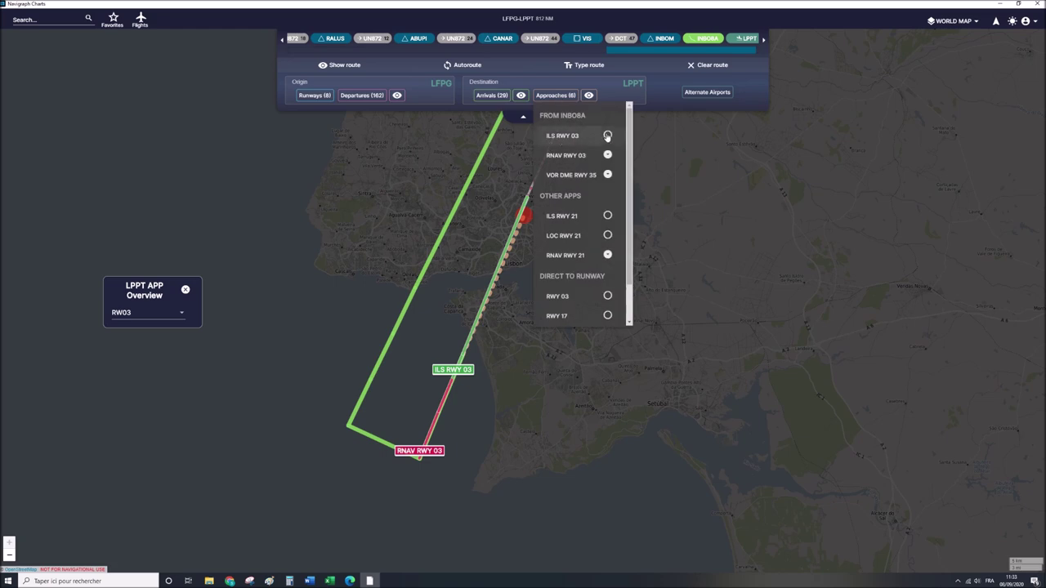
click(608, 136)
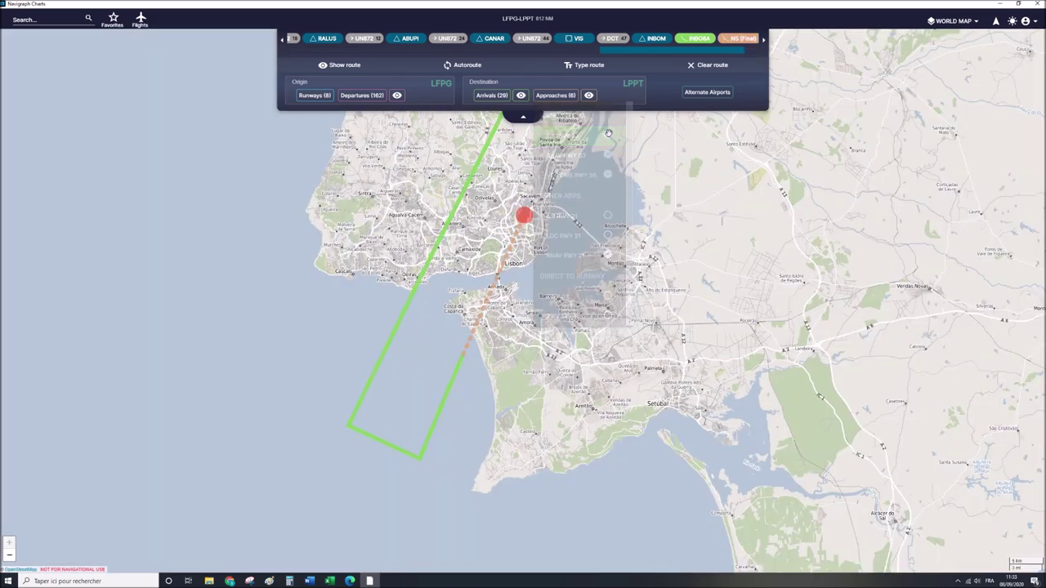
scroll(558, 355, down, 3)
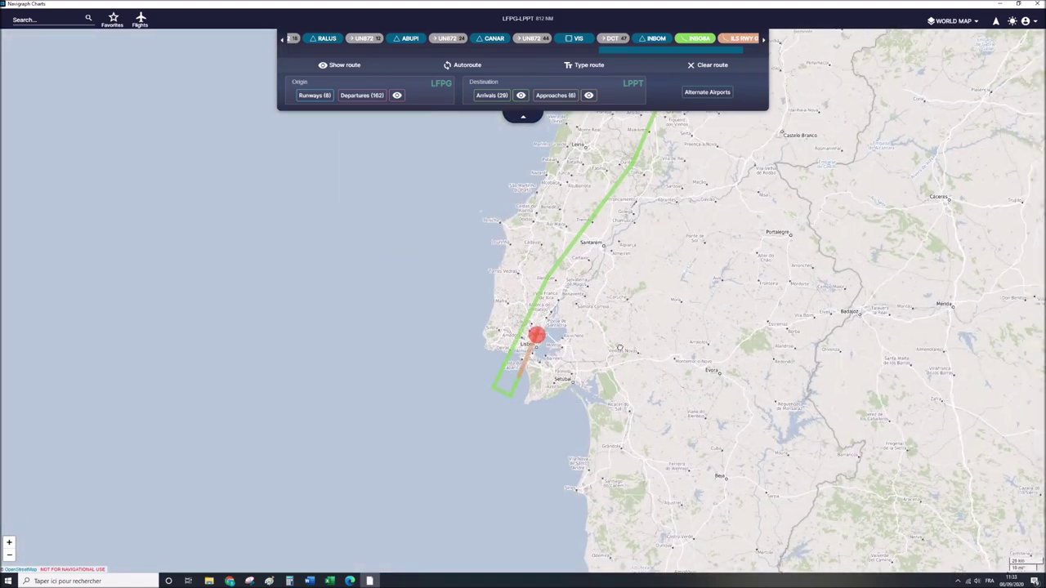
drag(773, 179, 616, 361)
scroll(616, 360, down, 1)
scroll(616, 360, down, 3)
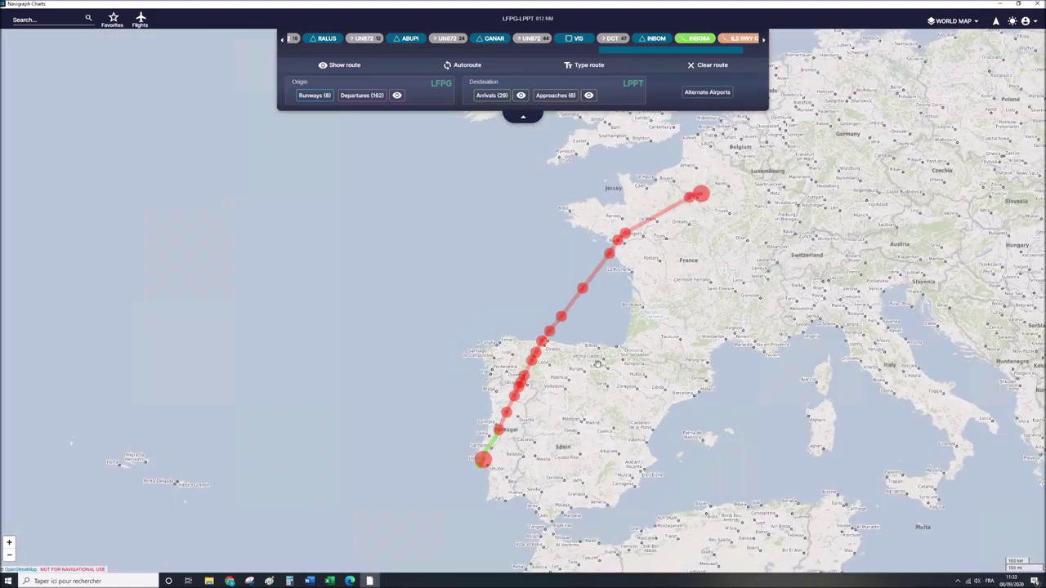
drag(598, 364, 498, 382)
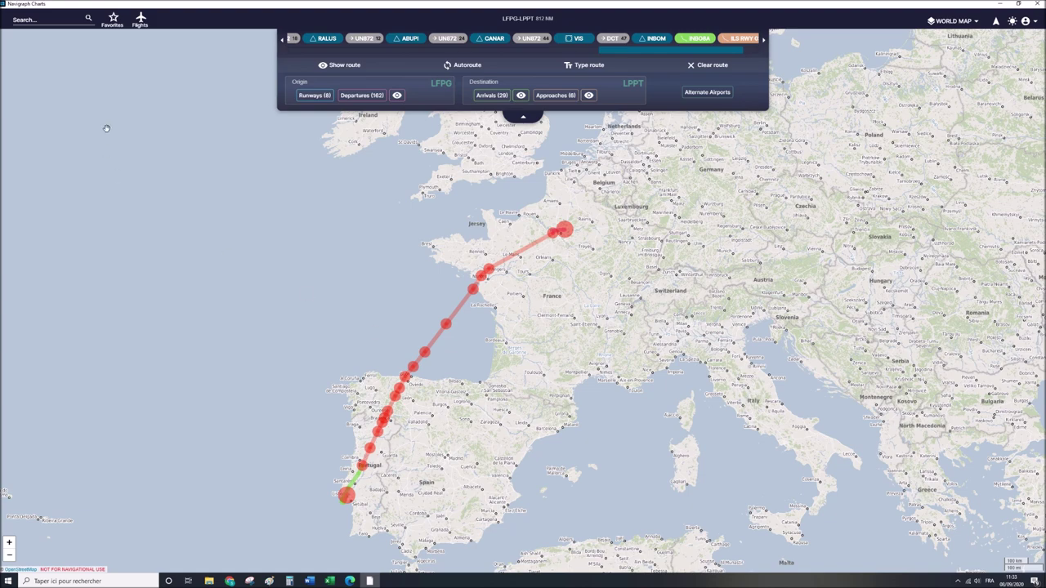
Export the active LFPG-LPPT flight by copying its route to the clipboard.
click(141, 19)
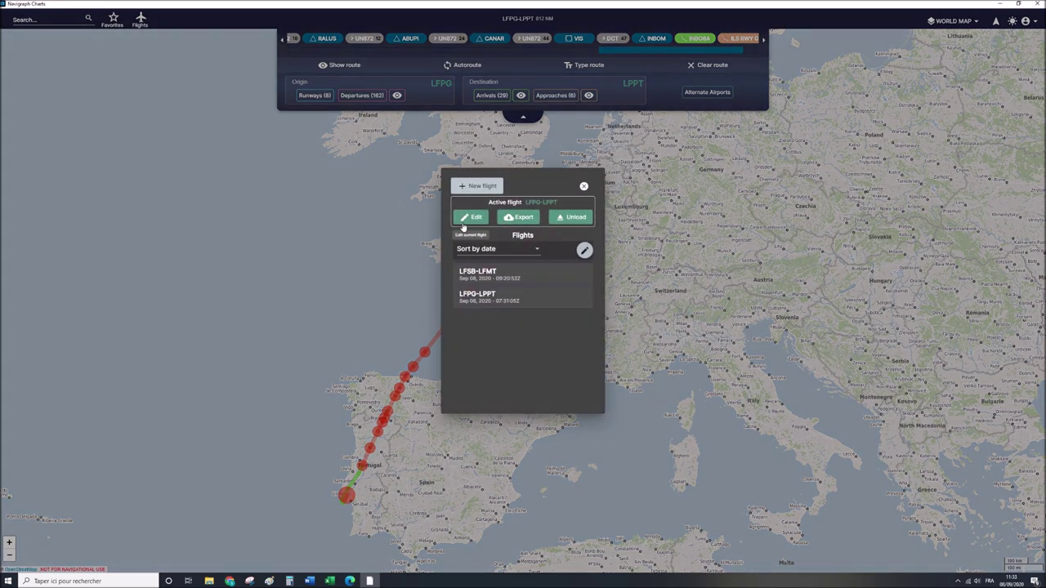
click(519, 219)
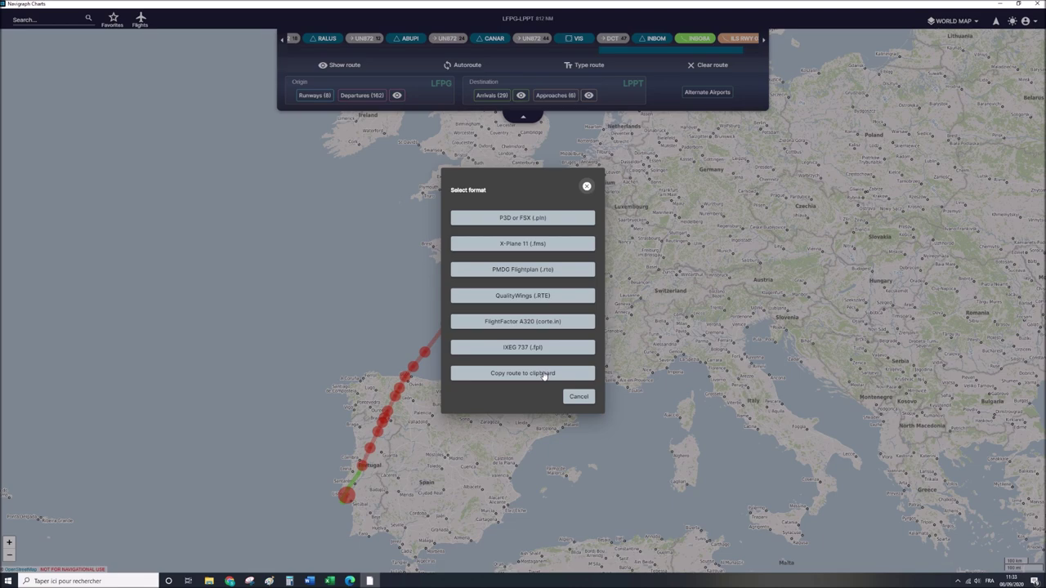
click(515, 381)
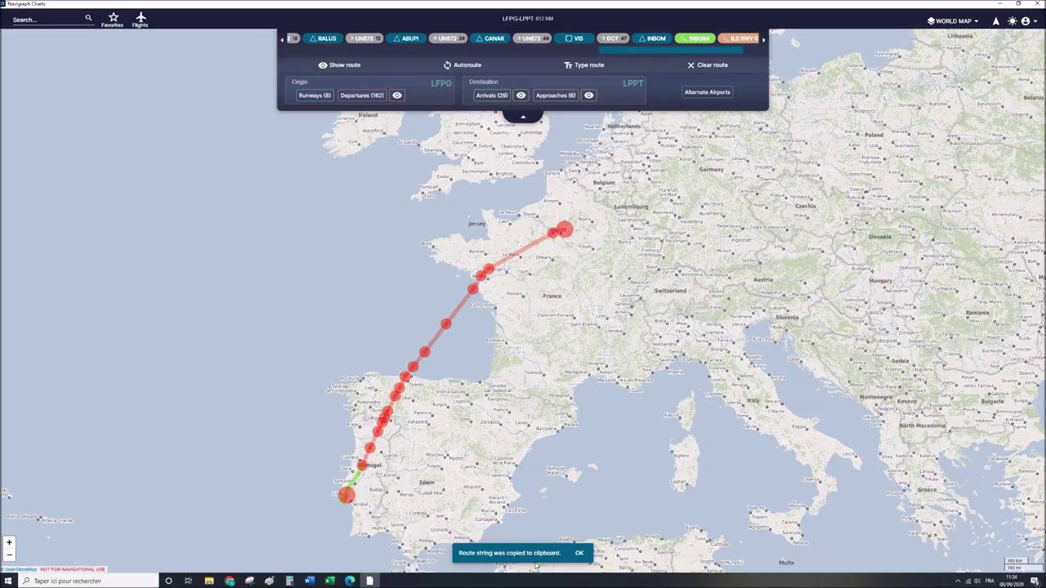
Switch to Chrome, find SimBrief by searching for simbrief, and start a new flight in its dispatch system.
click(230, 582)
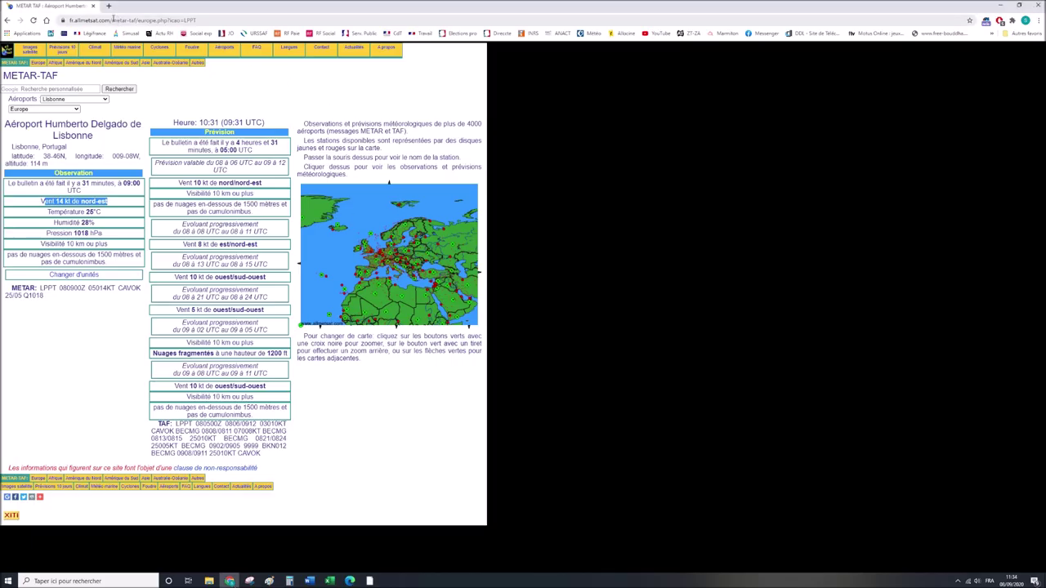
click(47, 20)
text(simbrief)
key(Return)
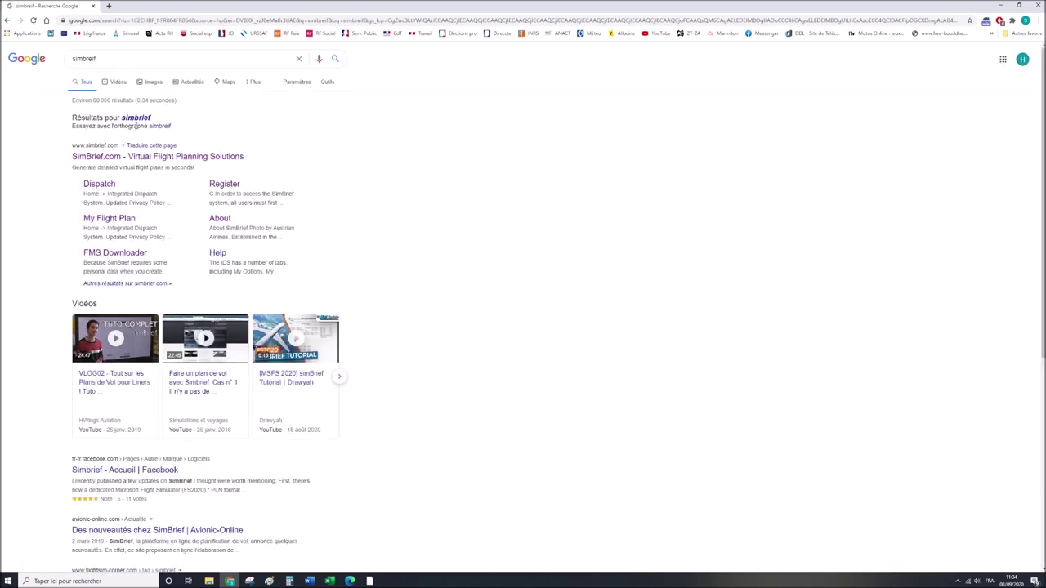
click(140, 159)
click(534, 119)
click(371, 173)
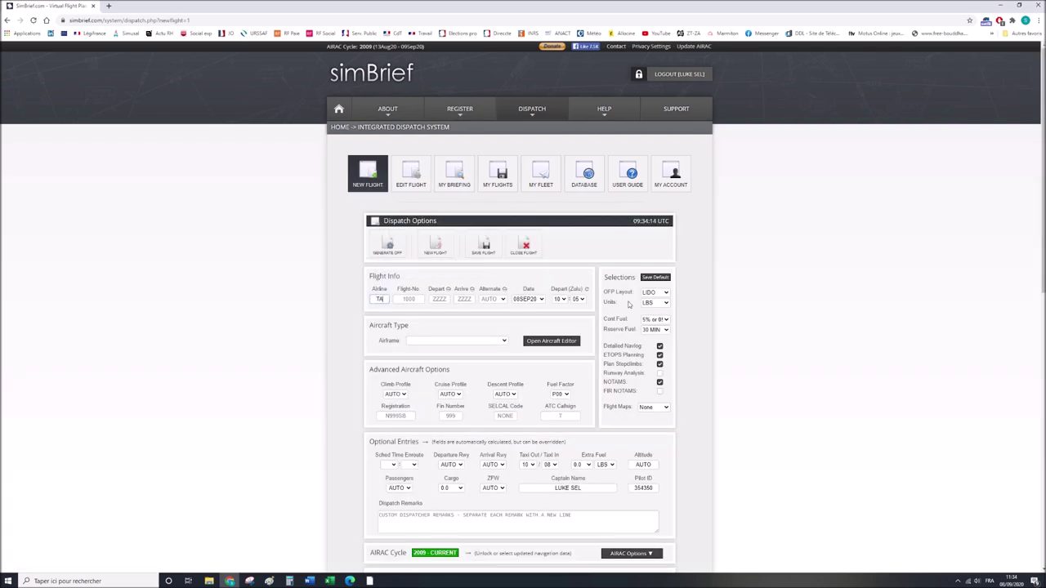
Enter flight TAP 1256 from LFPG to LPPT with alternate LPCS, and choose the N320SB - A320N airframe.
text(125615)
key(BackSpace)
key(BackSpace)
key(Tab)
text(LPPT)
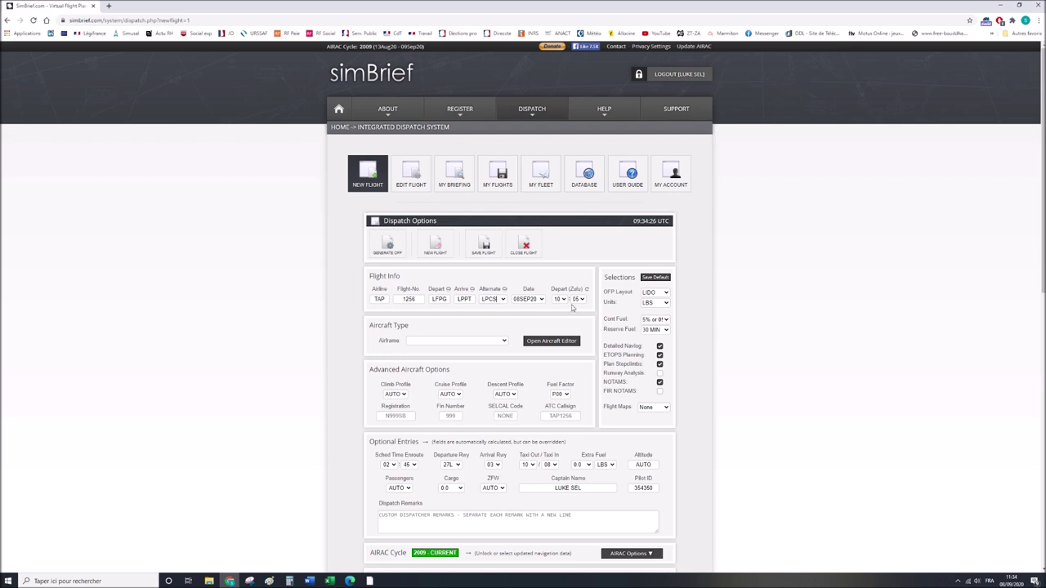
click(502, 341)
click(492, 353)
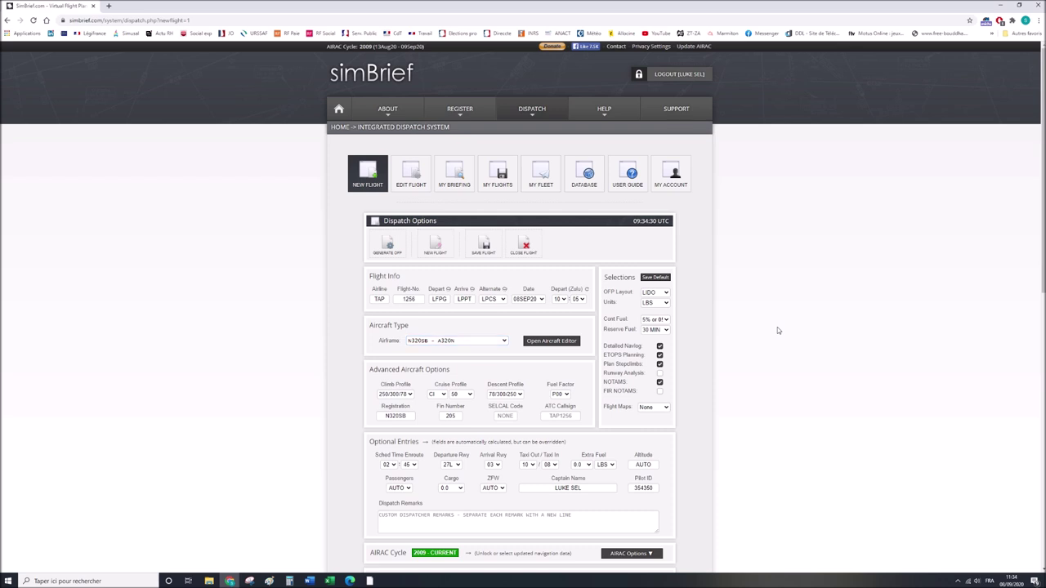
Set the units to KG and the departure runway to 26R, with SIDs/STARs reselected automatically.
click(658, 303)
click(657, 311)
scroll(729, 361, down, 3)
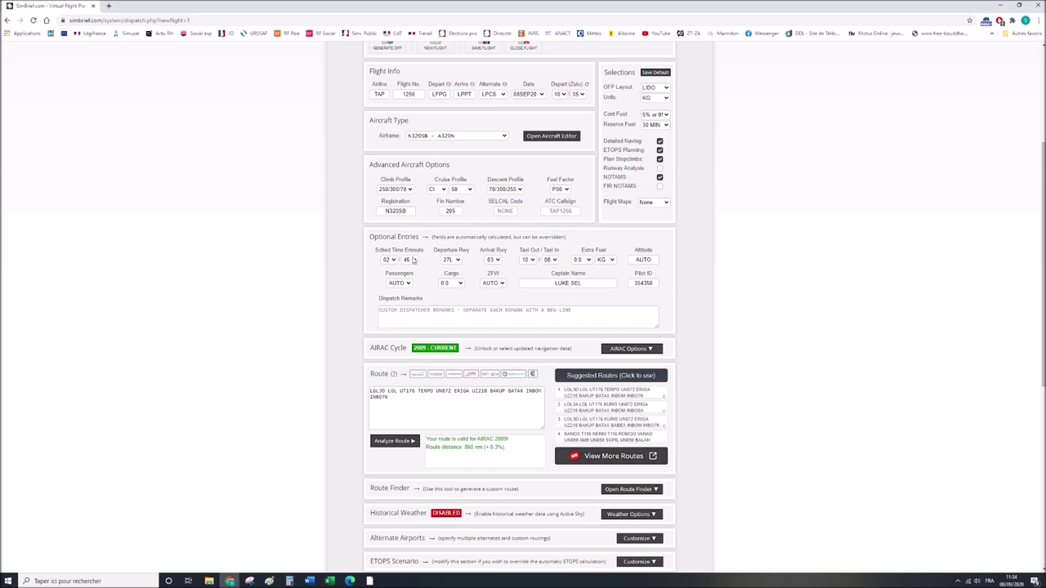
click(454, 260)
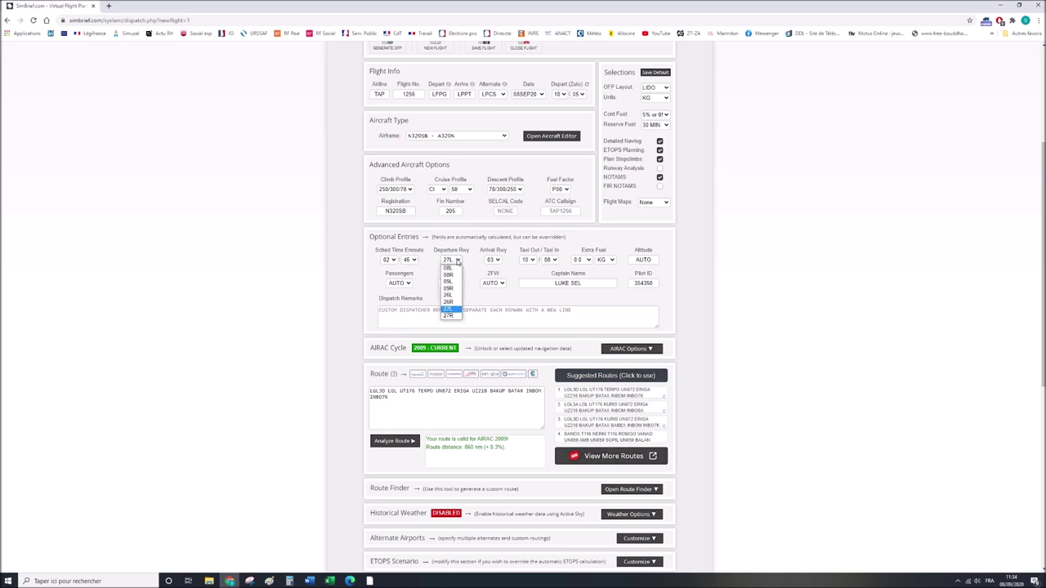
click(448, 301)
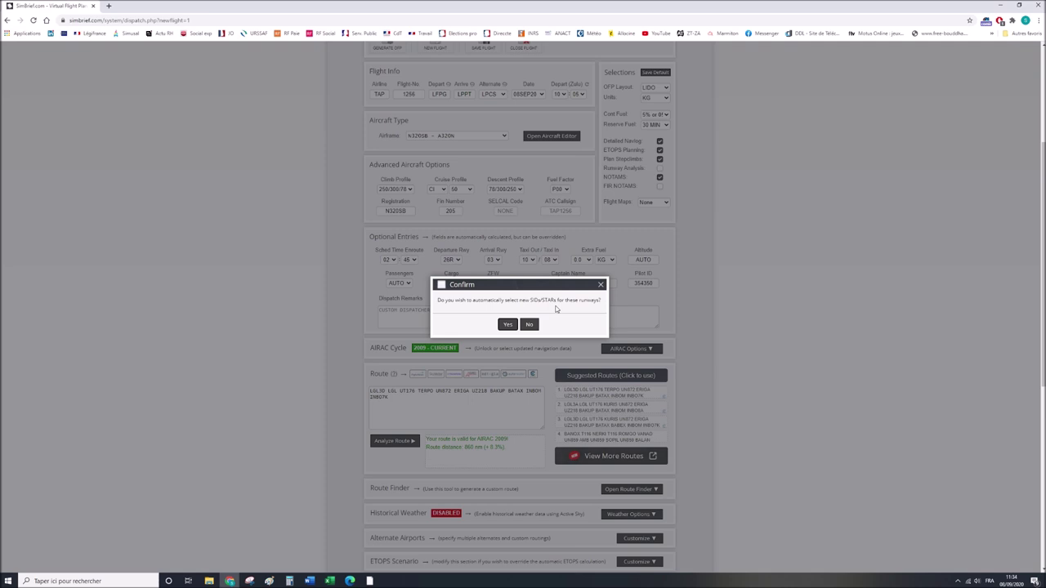
click(529, 324)
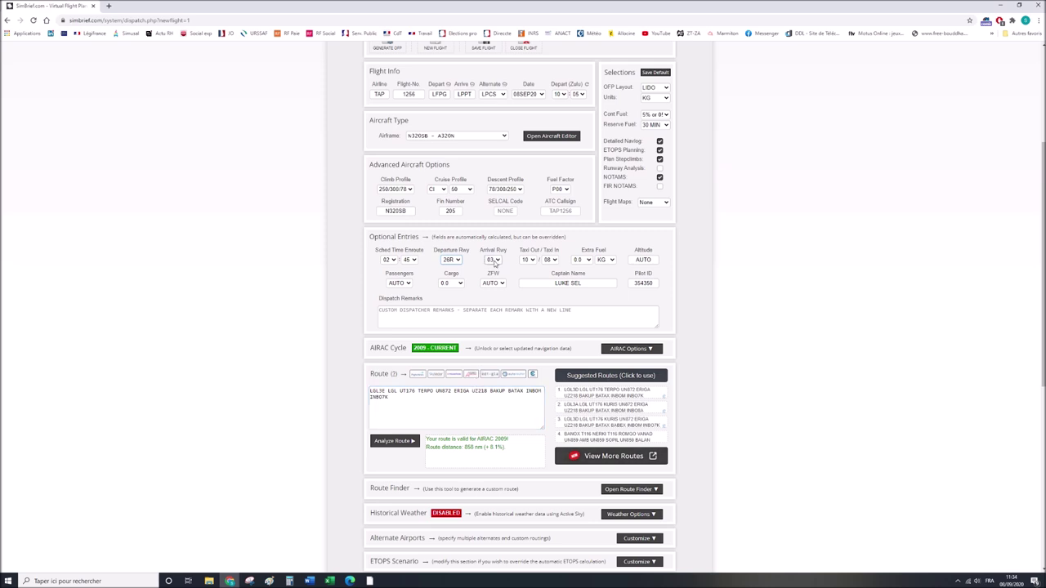
Set taxi out to 15, taxi in to 10 and extra fuel to 1.0.
click(529, 260)
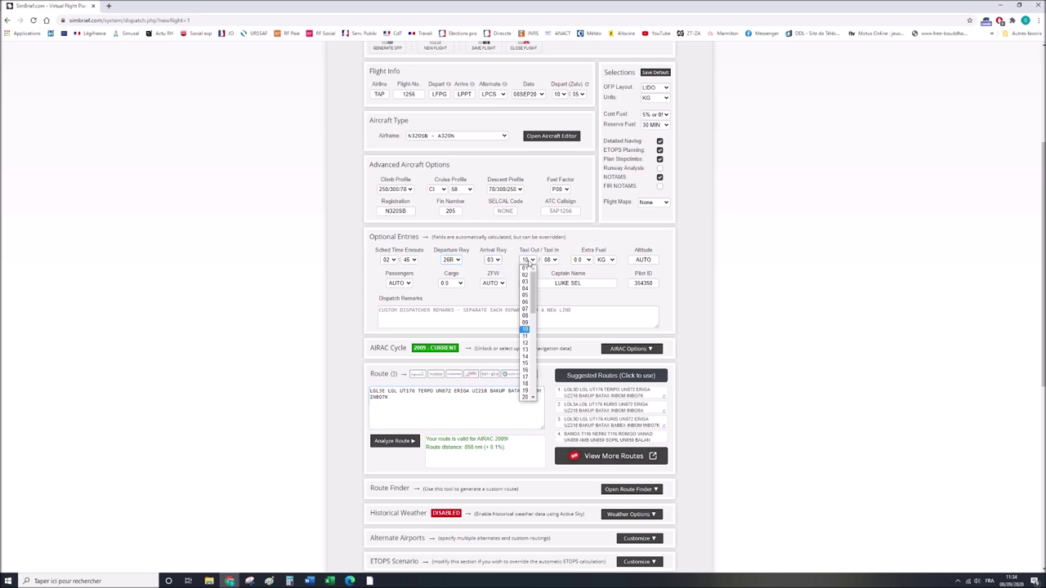
click(530, 364)
click(550, 260)
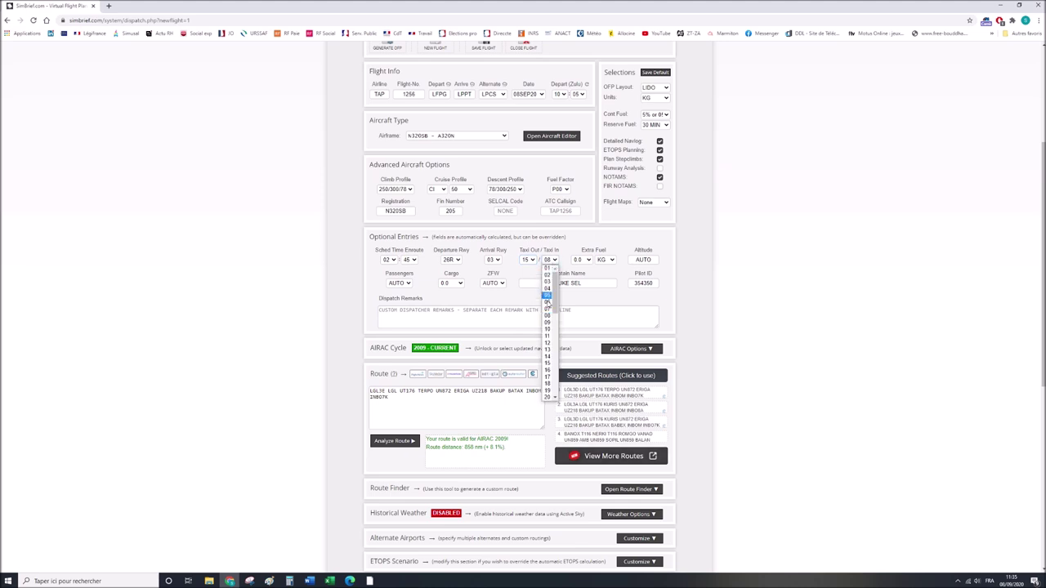
click(548, 328)
click(584, 261)
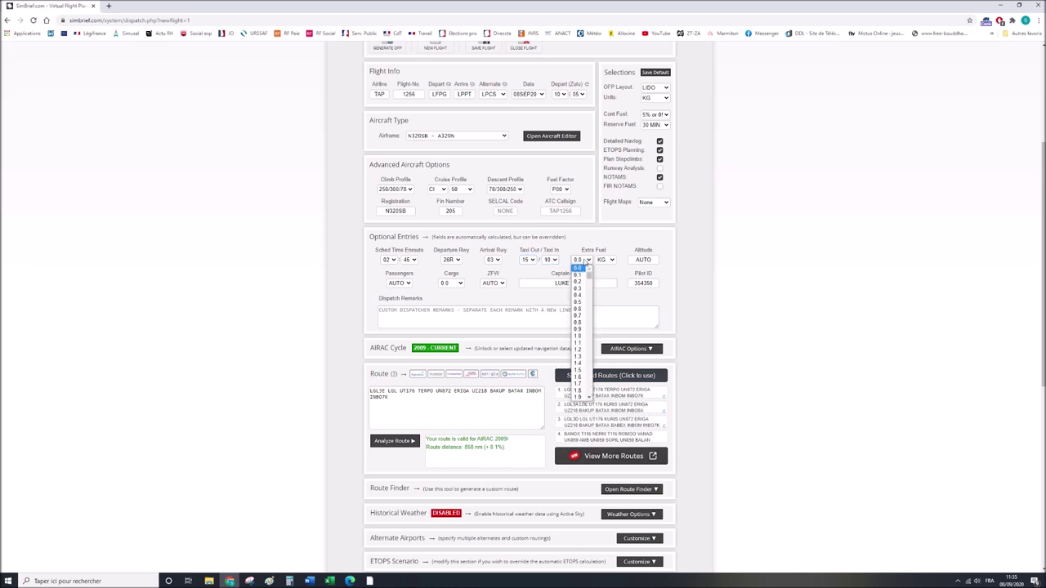
click(568, 282)
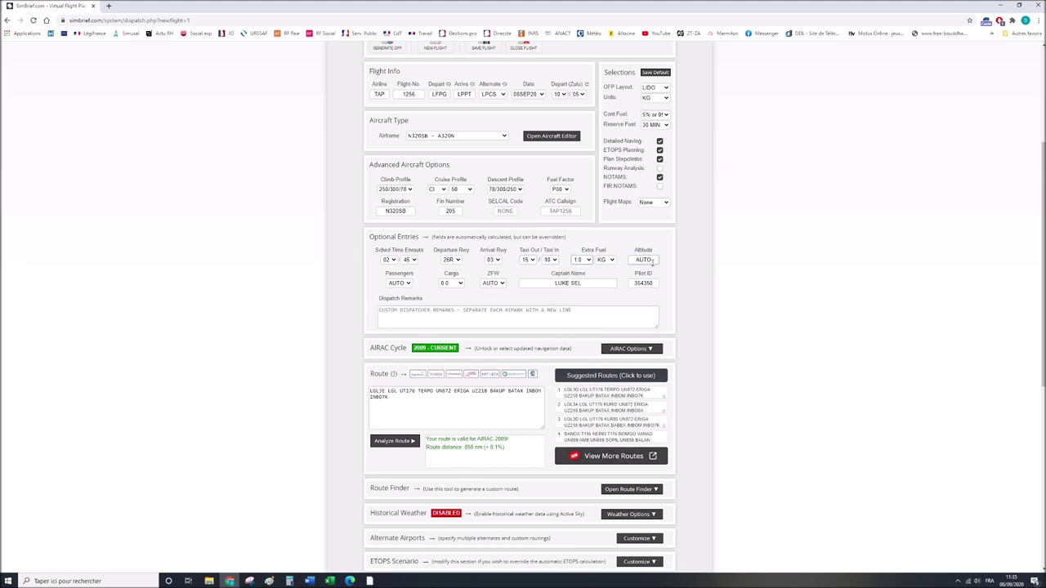
Set the passengers to 177 and the cargo to 4.0 for flight TAP 1256.
click(400, 283)
scroll(401, 351, down, 10)
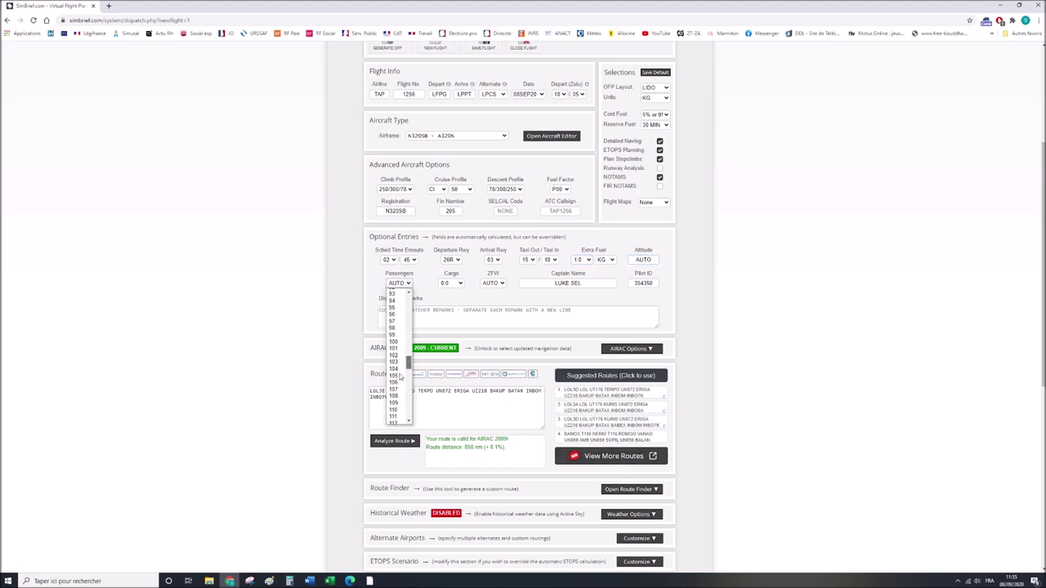
click(401, 399)
click(452, 283)
drag(461, 294, 460, 328)
click(447, 303)
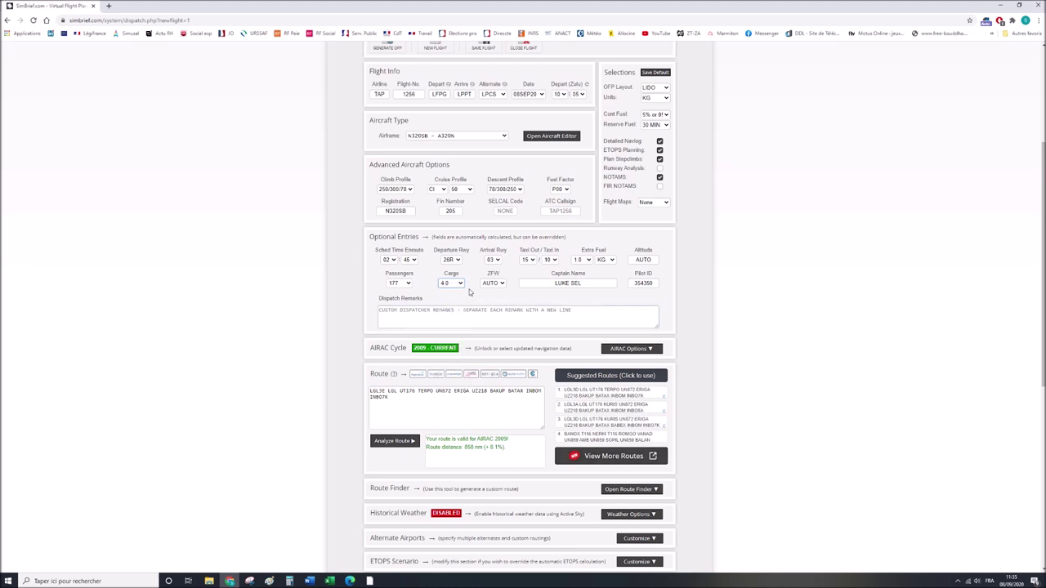
scroll(695, 319, down, 2)
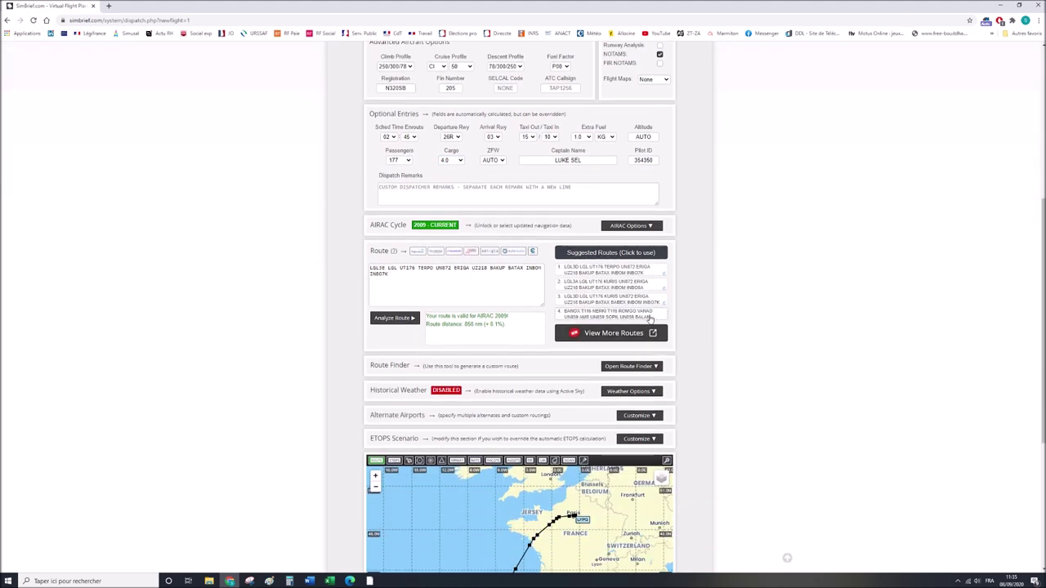
scroll(697, 324, down, 2)
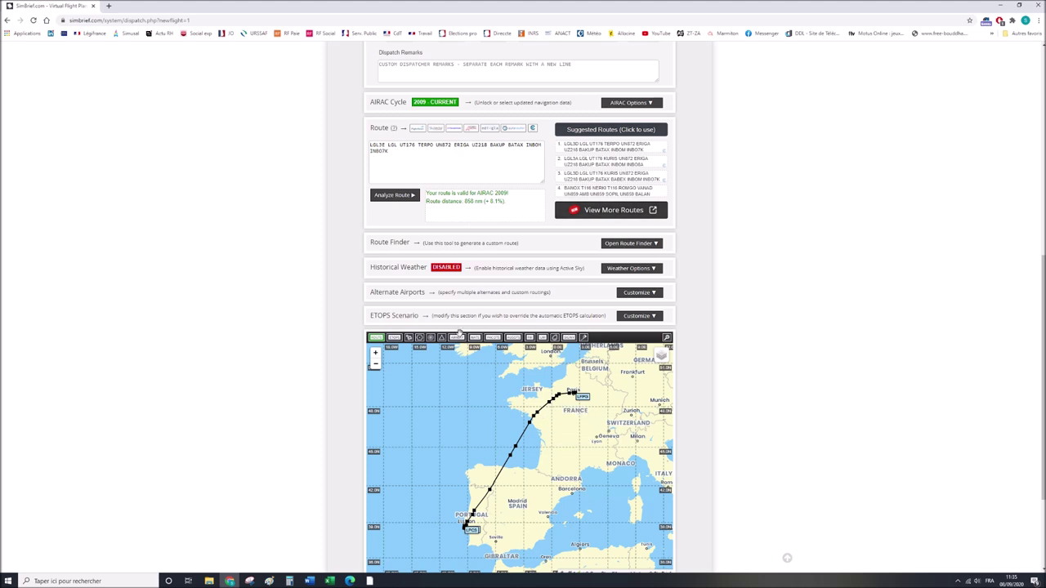
Open SimBrief again in a new browser tab via a simbrief search and start another new dispatch flight.
click(108, 5)
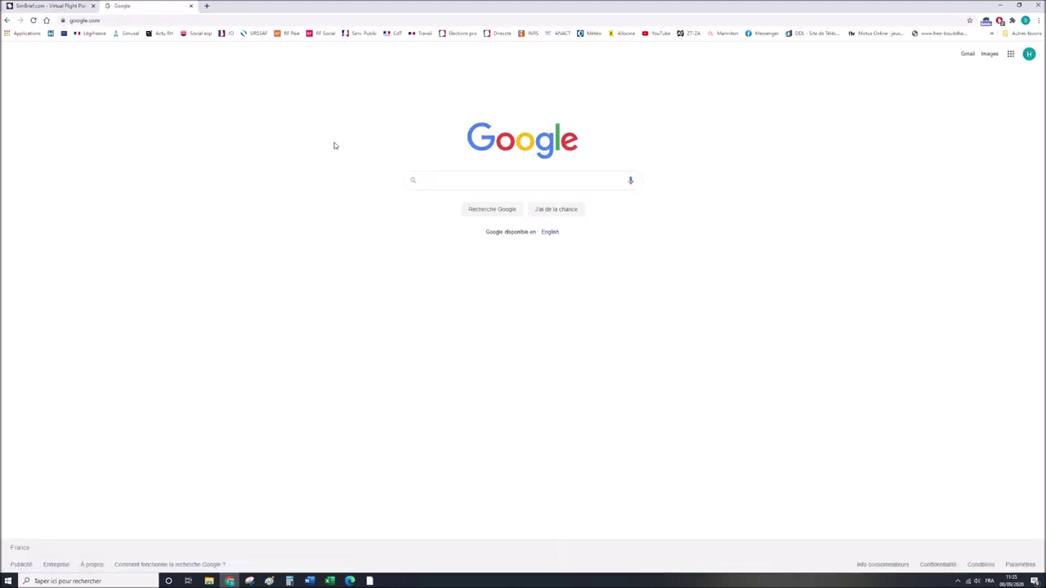
text(simbrie)
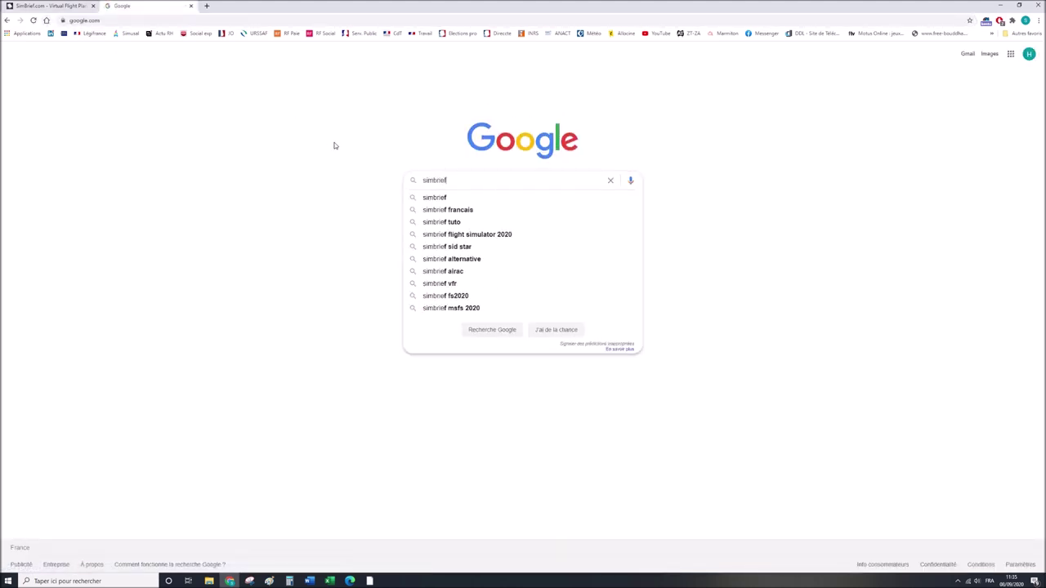
text(f)
key(Return)
click(189, 132)
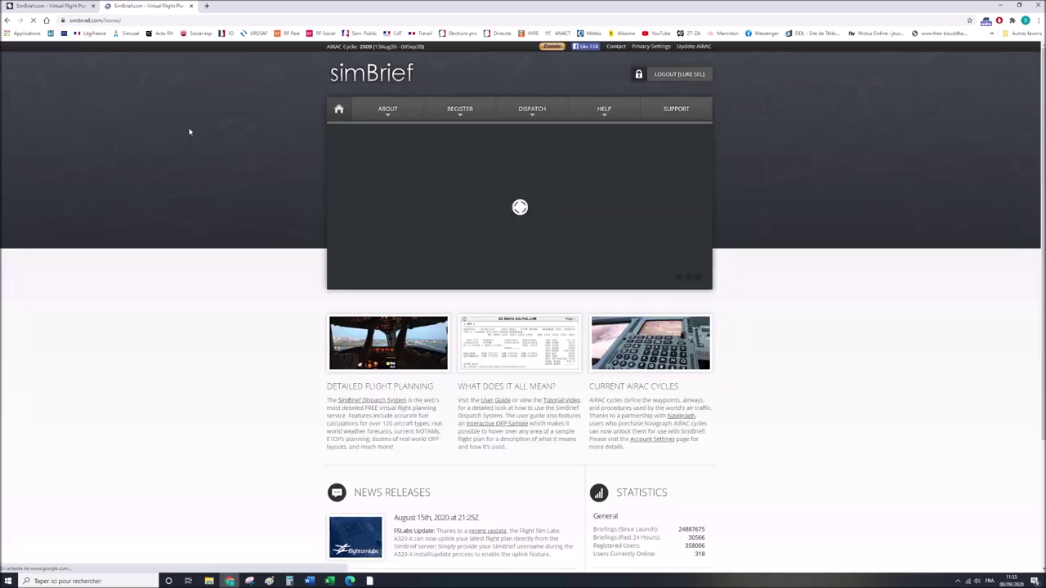
mouse_move(532, 113)
click(544, 133)
click(372, 175)
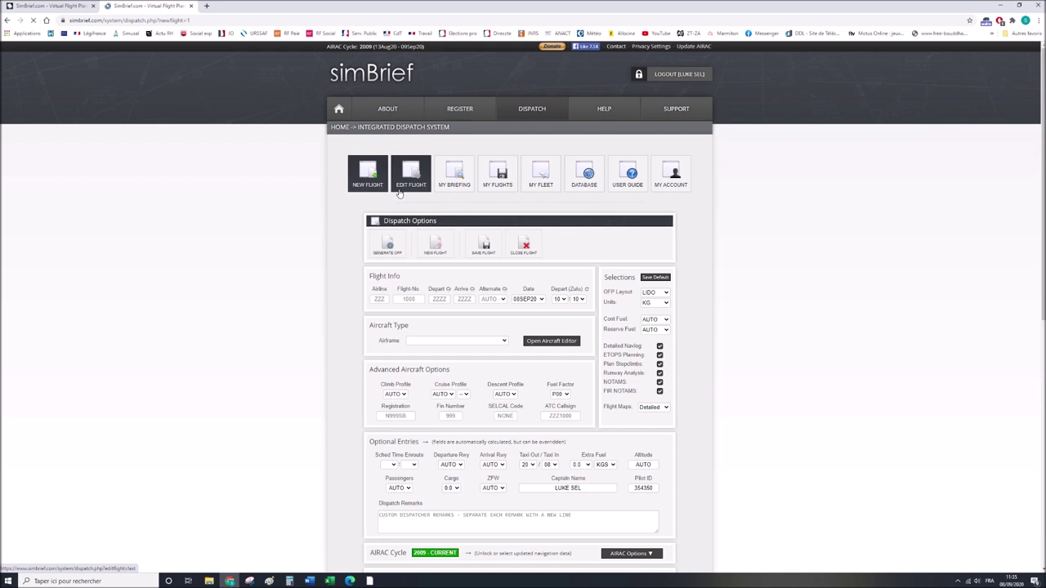
Enter flight TAP 4562 from LFPG to LPPT with alternate LPCS, and choose the N320SB - A320N airframe.
text(TAP)
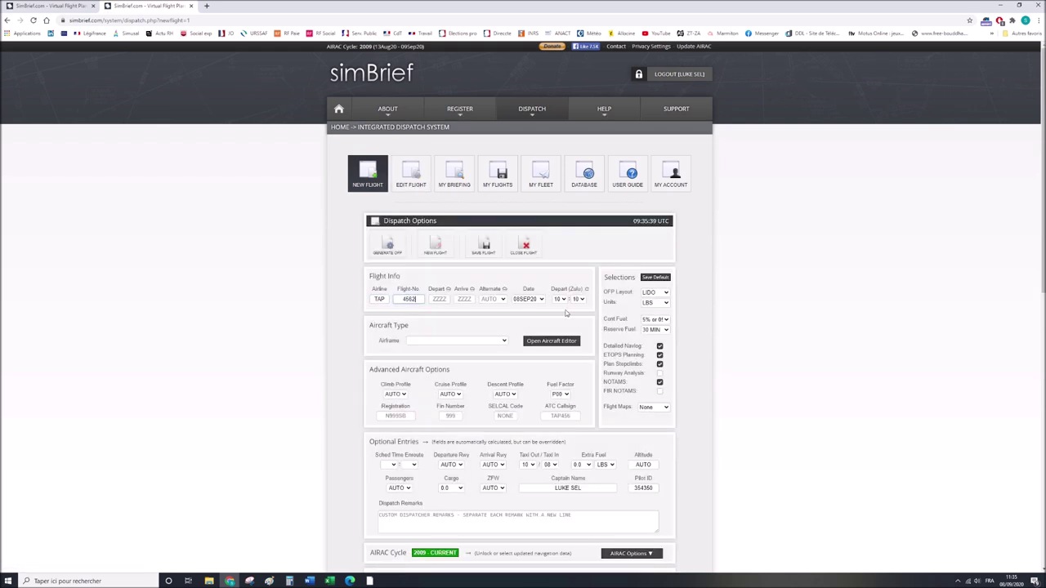
text(LFPG)
key(Tab)
text(LPPT)
key(Tab)
text(LPCS)
click(457, 340)
click(456, 358)
Set the departure runway to 26R and accept automatic selection of new SIDs/STARs.
scroll(456, 358, down, 3)
click(451, 260)
click(445, 273)
click(508, 325)
Set taxi out to 15 and taxi in to 10, switch the units to KG, and set extra fuel to 1.0.
click(528, 260)
click(525, 357)
click(551, 260)
click(546, 329)
click(580, 260)
click(655, 97)
click(654, 106)
click(580, 260)
click(578, 276)
Set the passengers to 177 and the cargo to 4.0 for flight TAP 4562.
click(398, 282)
drag(412, 359, 412, 409)
click(395, 359)
click(450, 283)
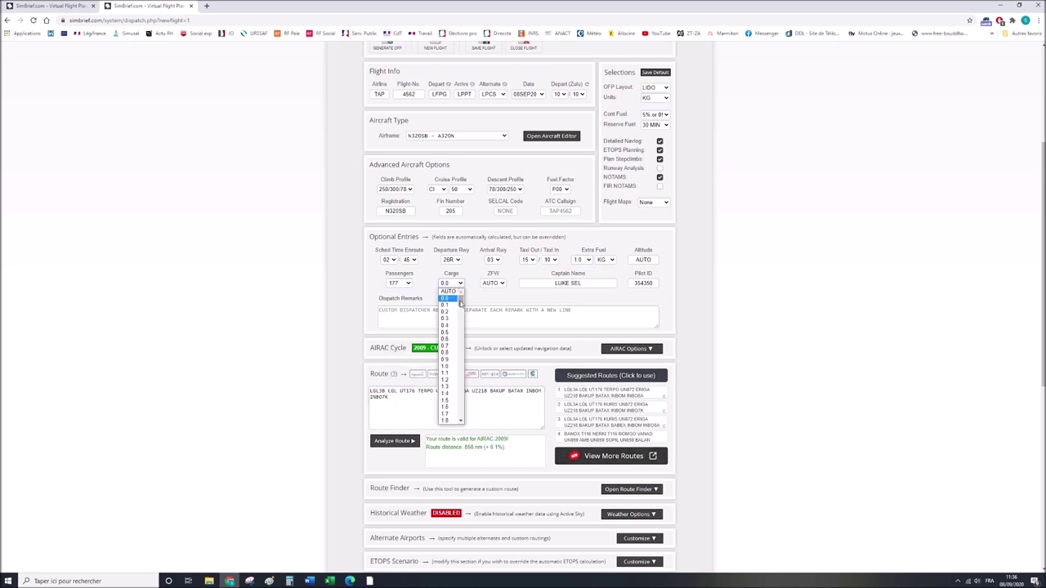
click(447, 334)
Replace the whole generated route with the route string copied from Navigraph Charts.
scroll(447, 333, down, 2)
drag(389, 274, 339, 252)
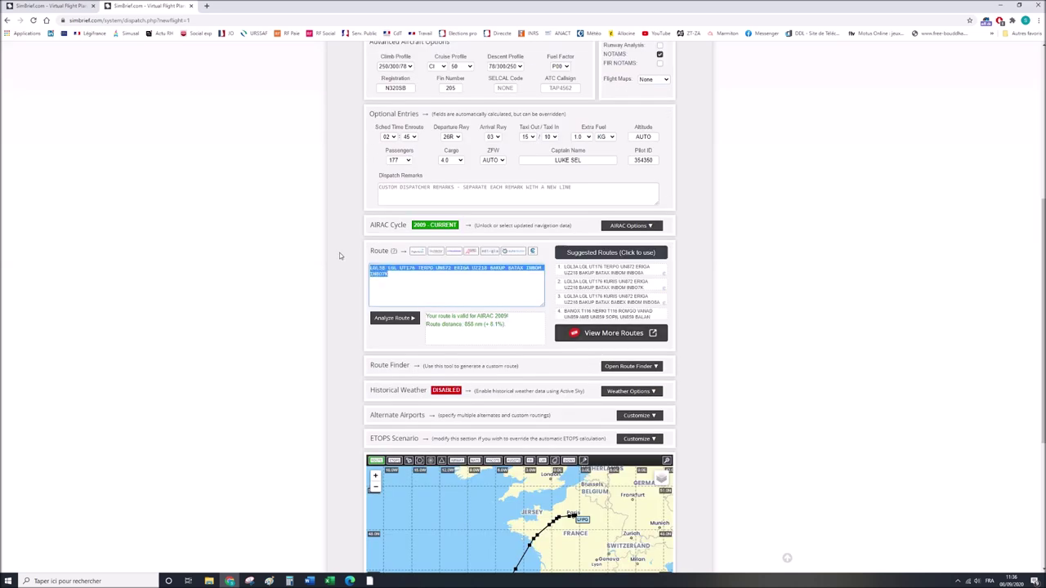
right_click(406, 277)
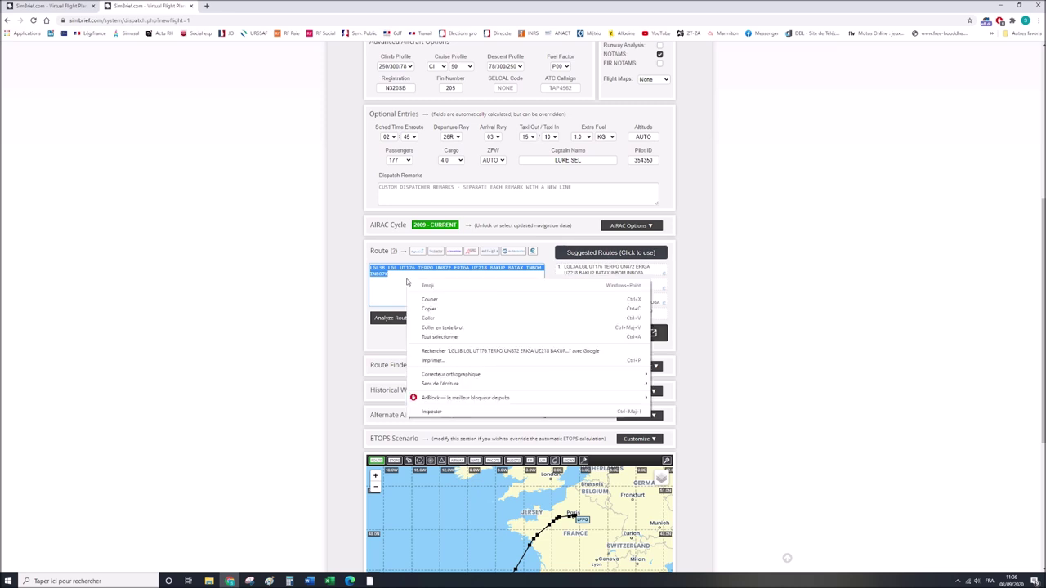
click(425, 318)
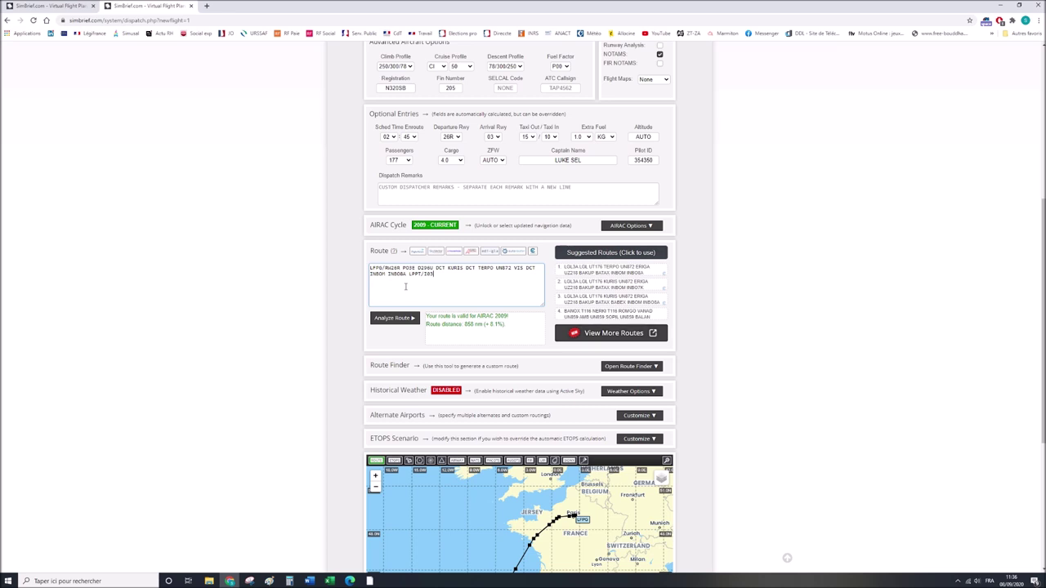
Remove the runway designators after LPPT and LFPG from the route string and analyze the route again.
key(BackSpace)
key(BackSpace)
key(BackSpace)
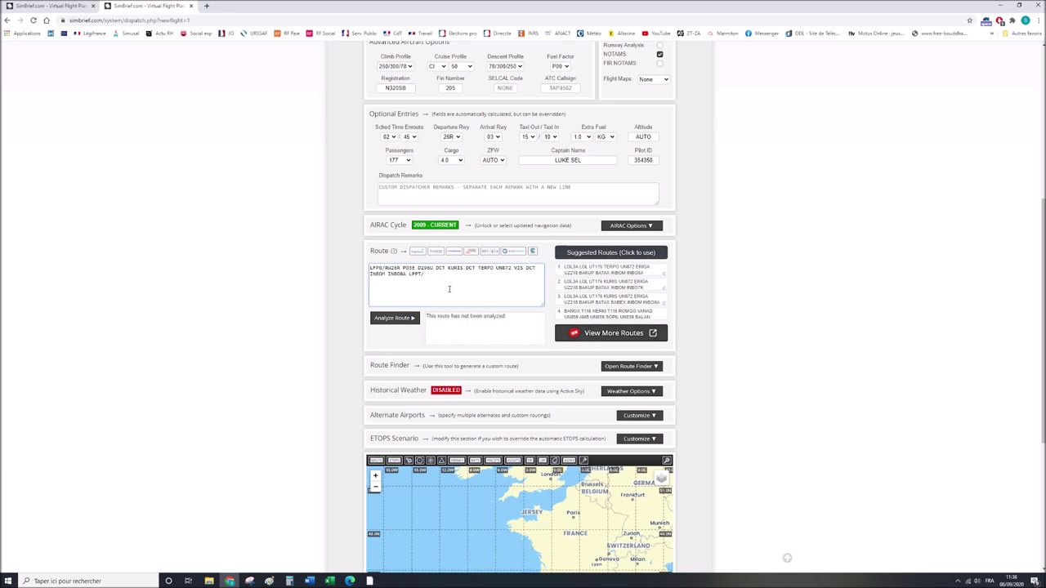
drag(401, 269, 383, 268)
key(BackSpace)
click(392, 318)
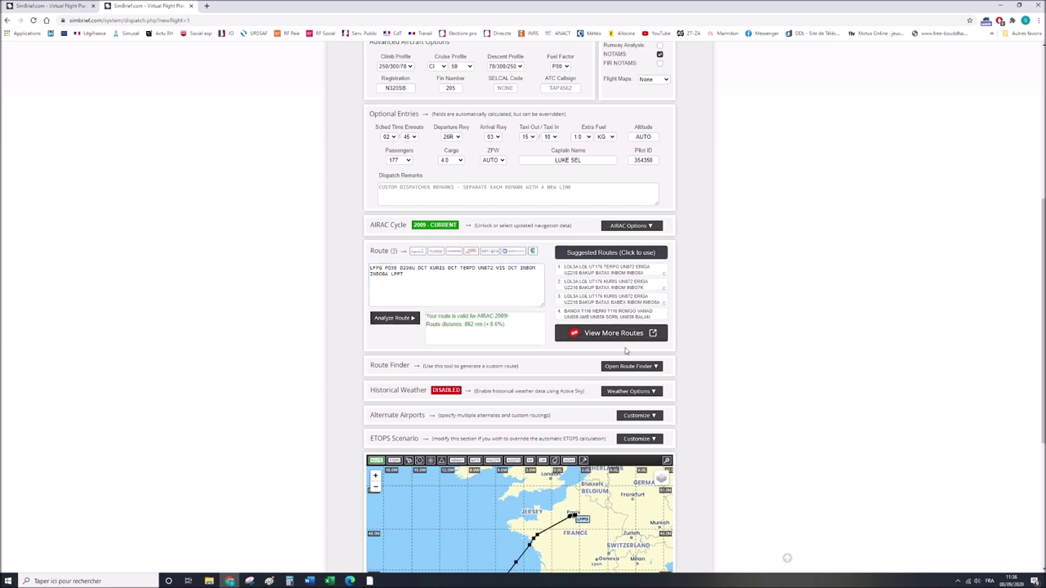
Examine the analyzed route on the map, from the departure around Paris down to the arrival at Lisbon.
scroll(798, 357, down, 3)
scroll(593, 374, up, 2)
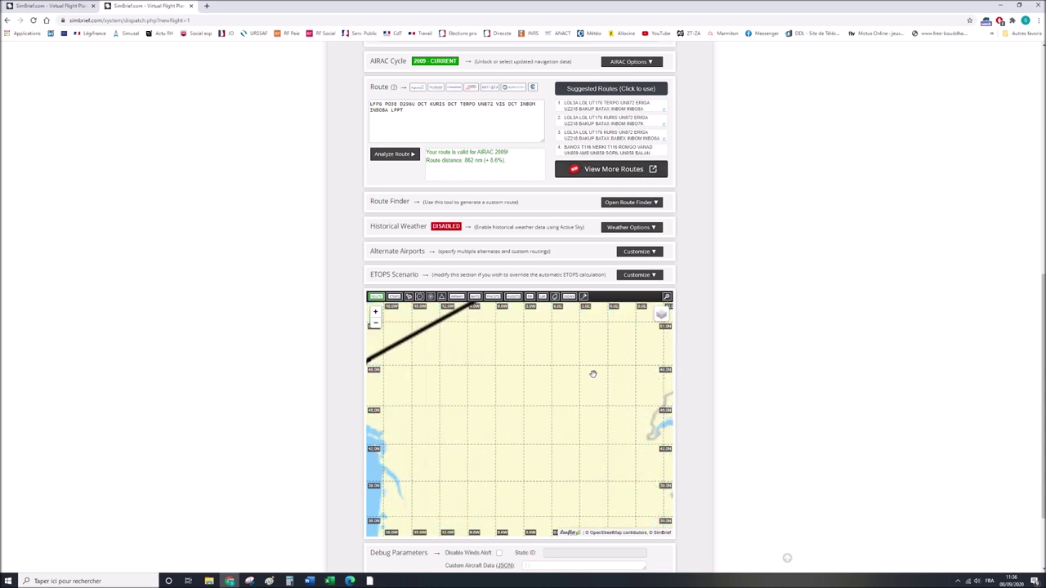
scroll(548, 360, up, 2)
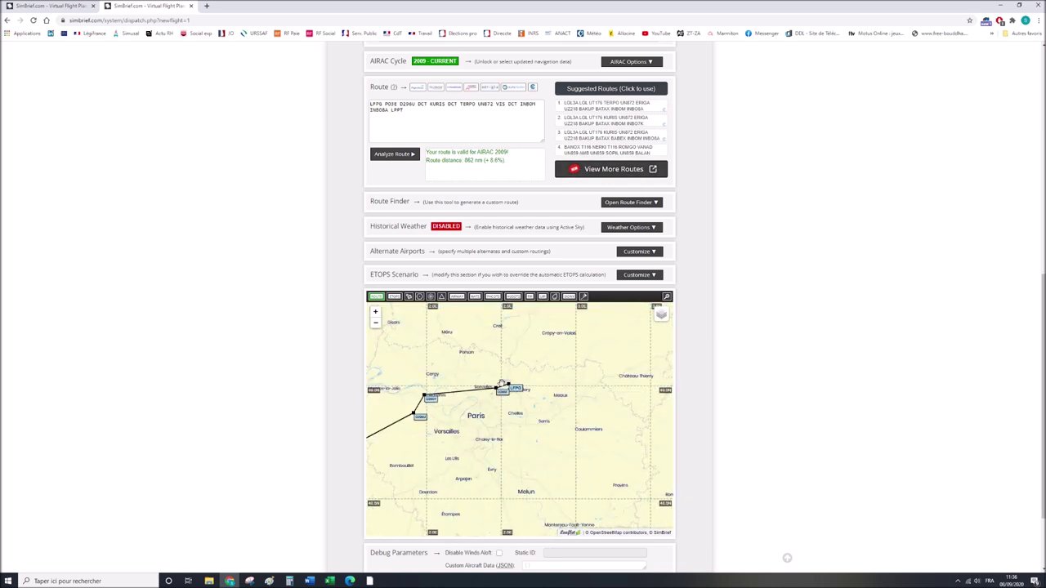
drag(448, 421, 490, 412)
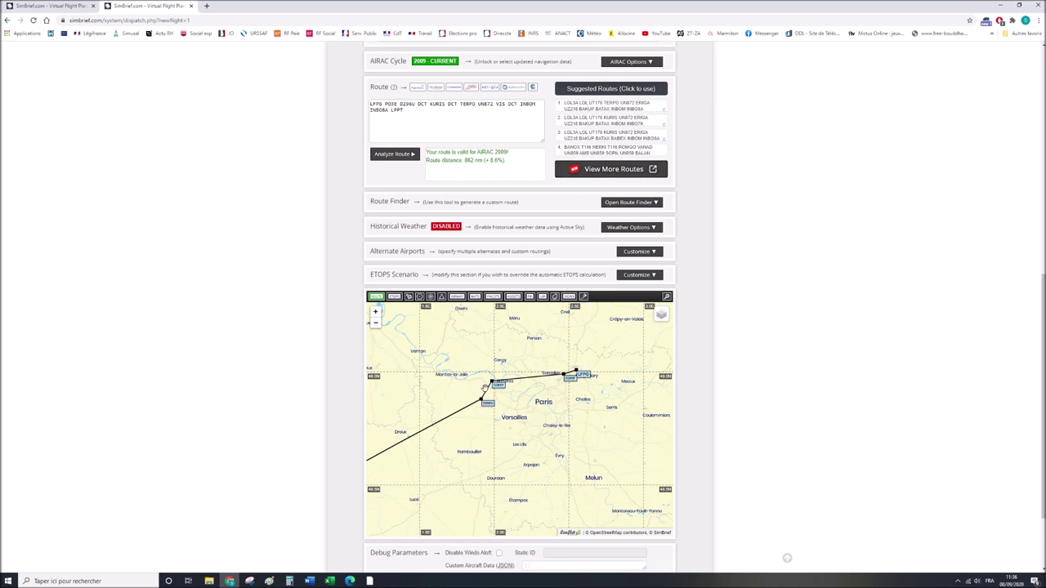
scroll(514, 418, down, 3)
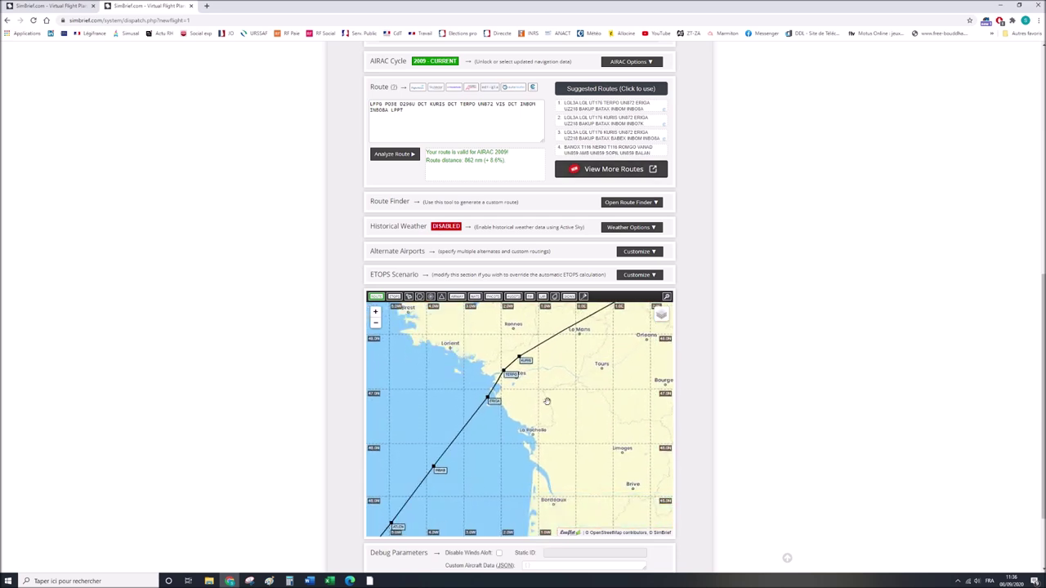
drag(507, 442, 524, 409)
scroll(523, 408, up, 3)
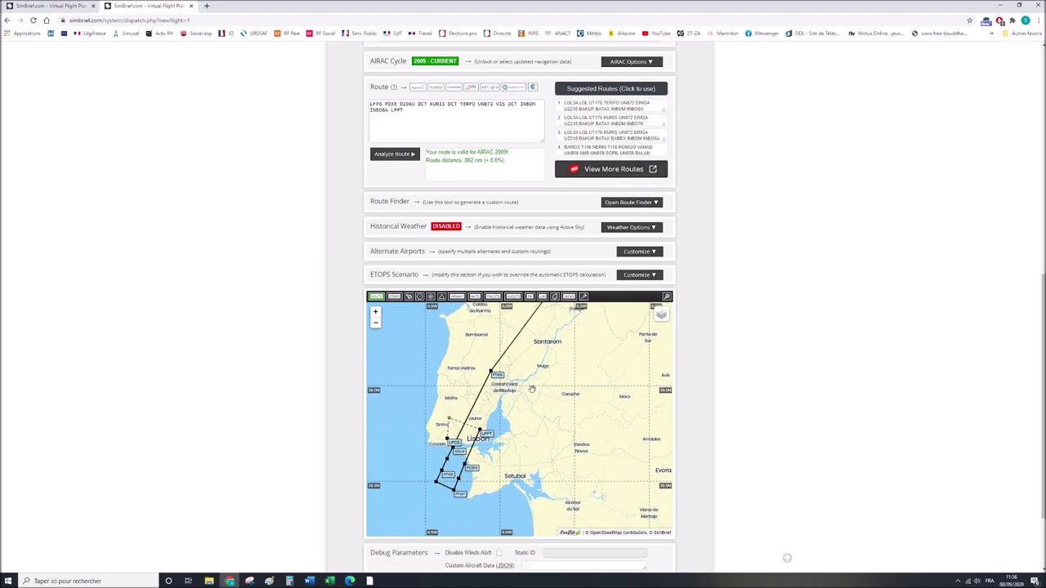
Generate the OFP for flight TAP 4562 and open its briefing.
scroll(730, 357, up, 6)
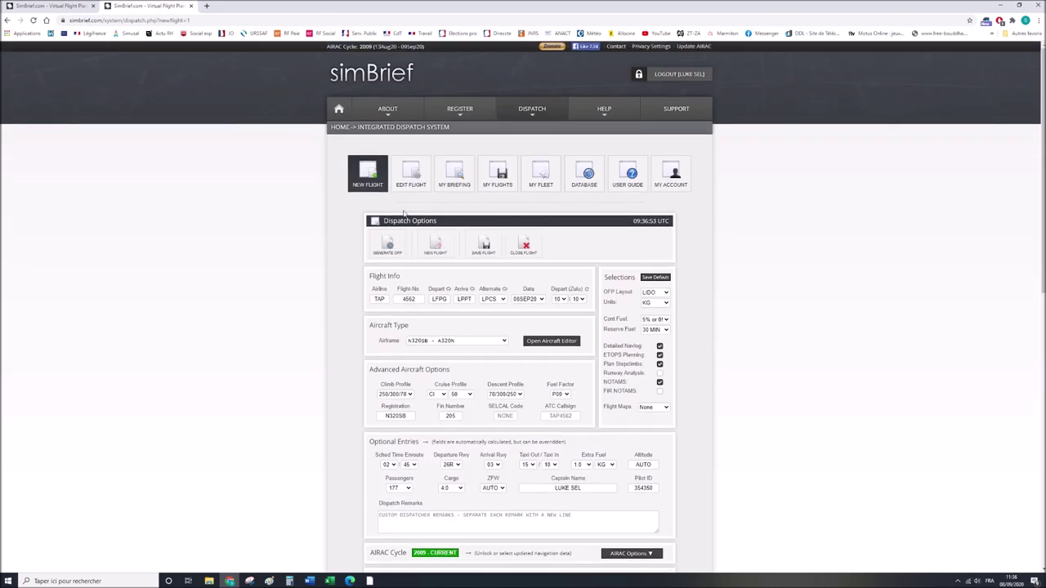
click(387, 243)
click(506, 331)
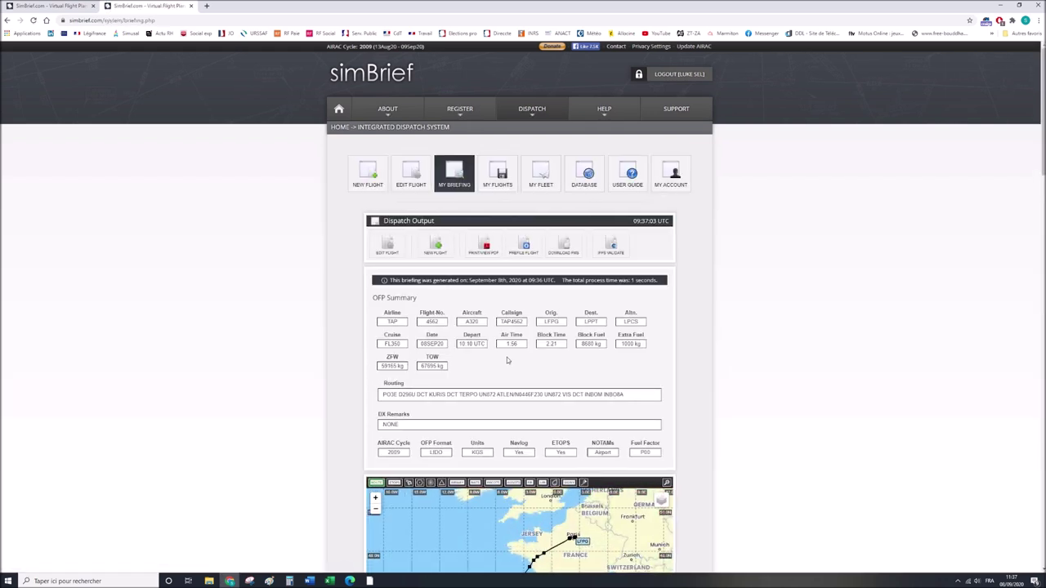
Review the briefing's OFP summary, route map and paperwork preview, checking the route against the one in Navigraph Charts.
scroll(738, 390, down, 6)
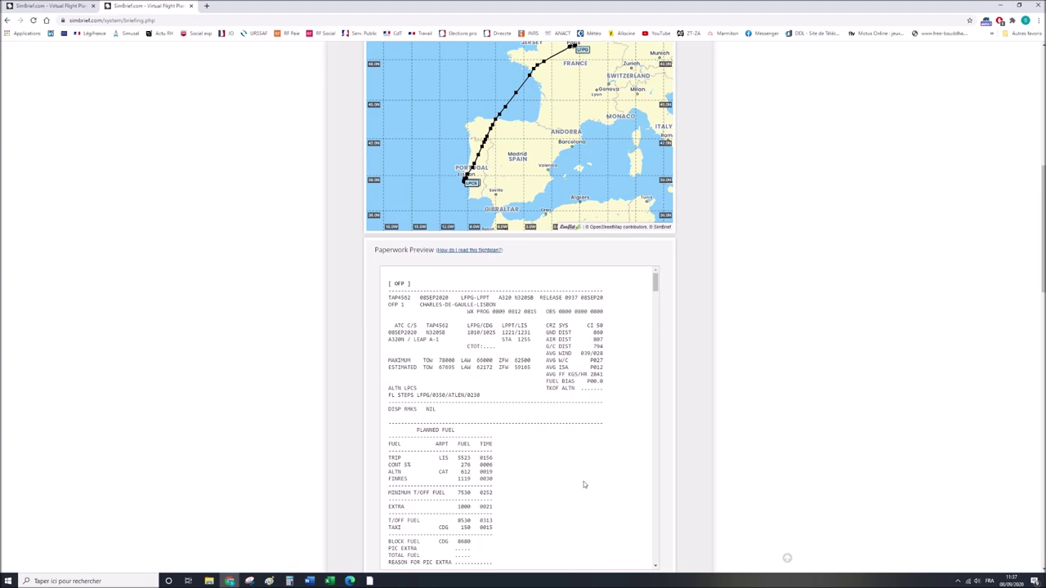
click(370, 581)
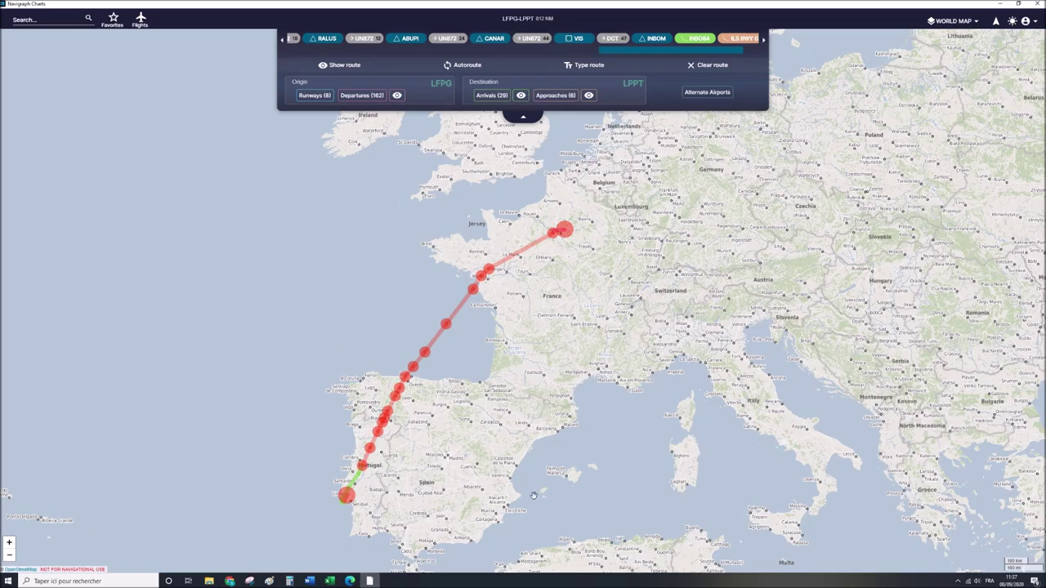
click(230, 581)
scroll(833, 401, up, 4)
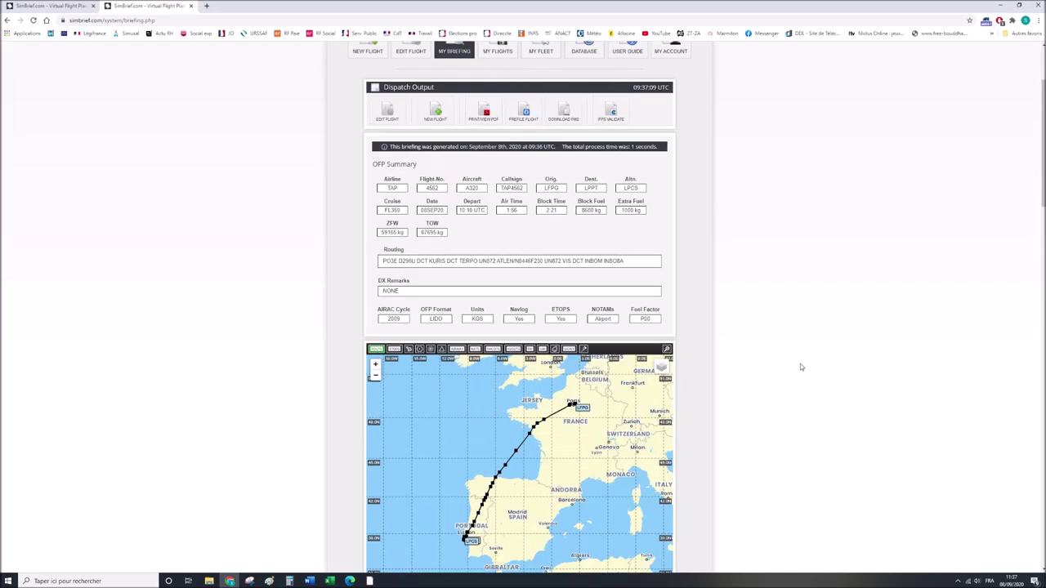
scroll(757, 415, down, 3)
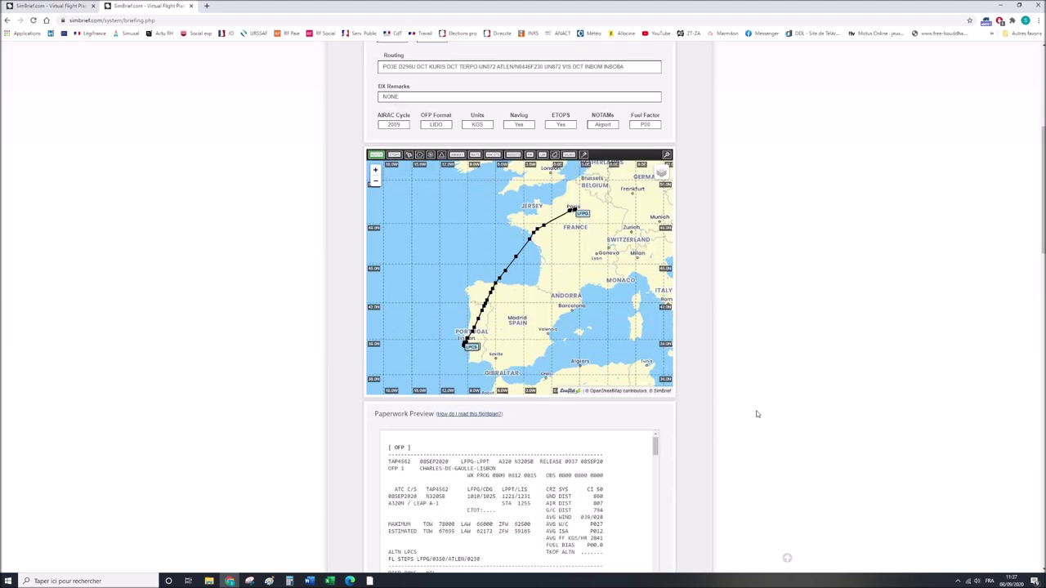
scroll(757, 414, down, 2)
scroll(537, 424, down, 8)
scroll(538, 426, up, 8)
scroll(719, 419, down, 2)
mouse_move(655, 160)
mouse_down()
mouse_move(655, 373)
mouse_move(654, 152)
mouse_up()
scroll(725, 384, up, 3)
scroll(726, 383, up, 5)
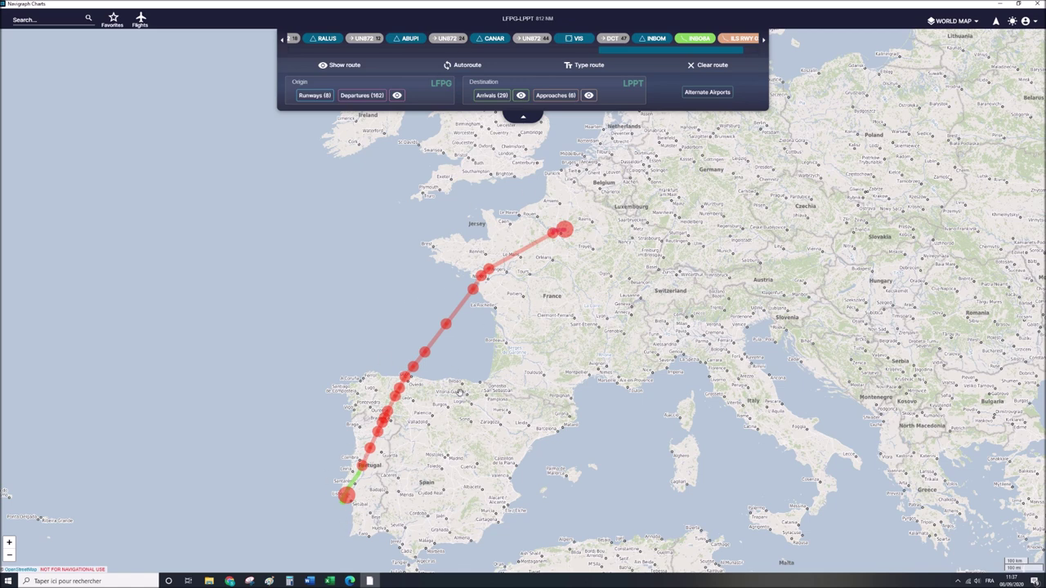
Switch back to the browser, search Google for "sia" in a new tab and open the French SIA aeronautical information website.
click(230, 581)
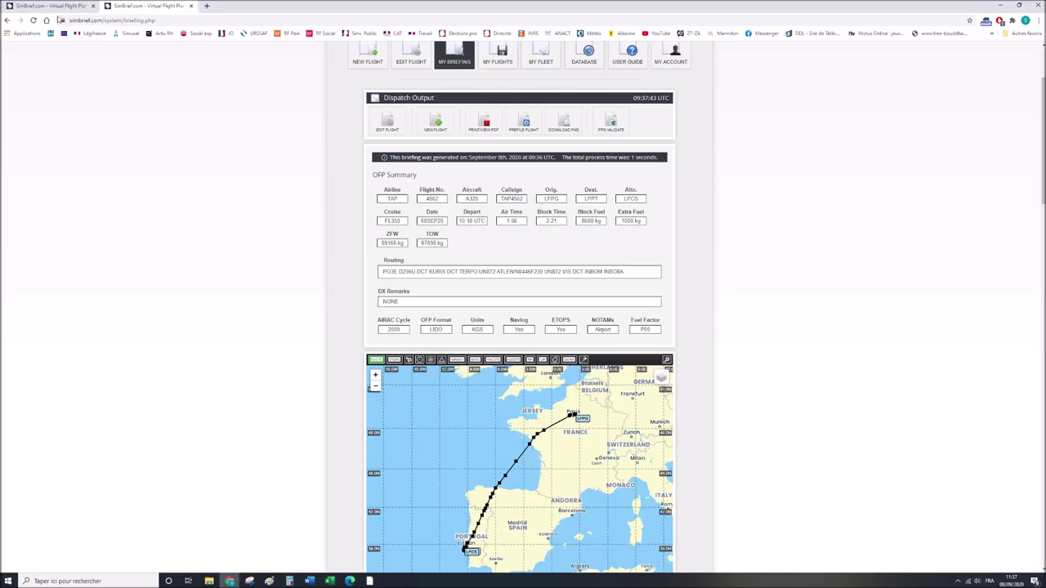
click(206, 5)
text(google.com)
key(Return)
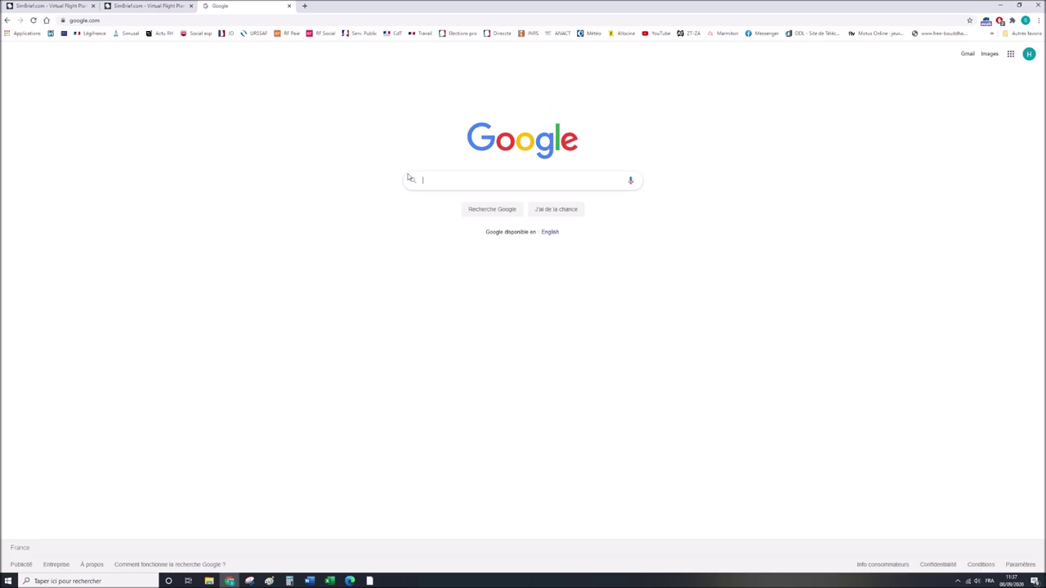
text(sia)
key(Return)
click(109, 122)
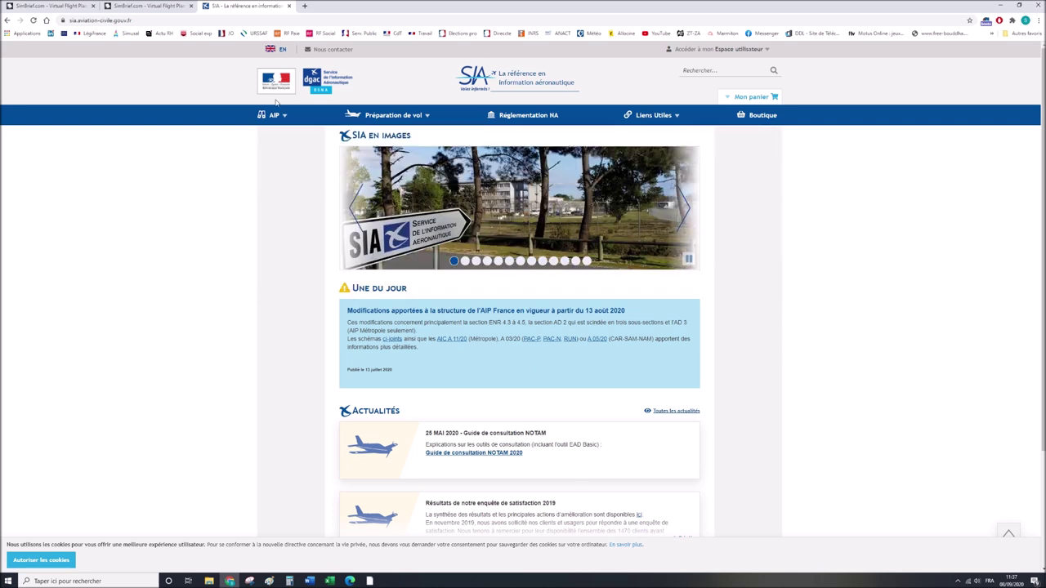
Open the eAIP France effective 13 AUG 2020 and list the civil aerodromes with IFR procedures, widening the contents pane.
mouse_move(276, 121)
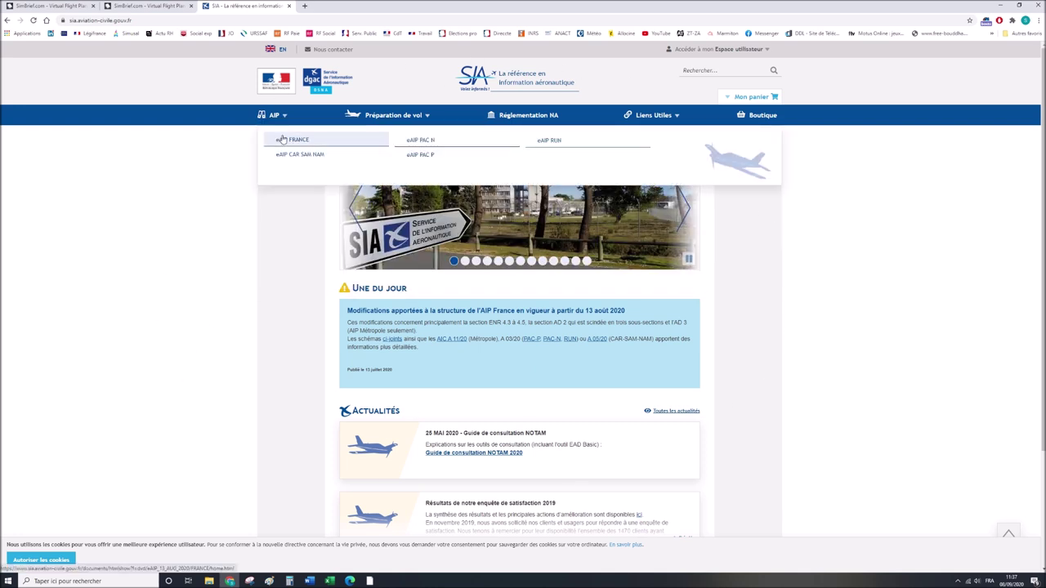
click(289, 141)
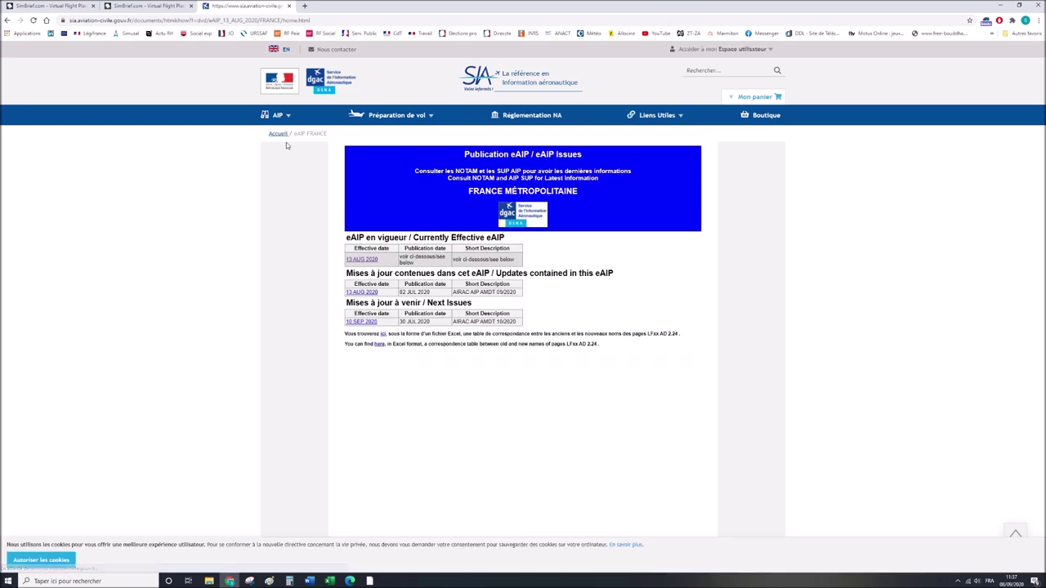
click(363, 261)
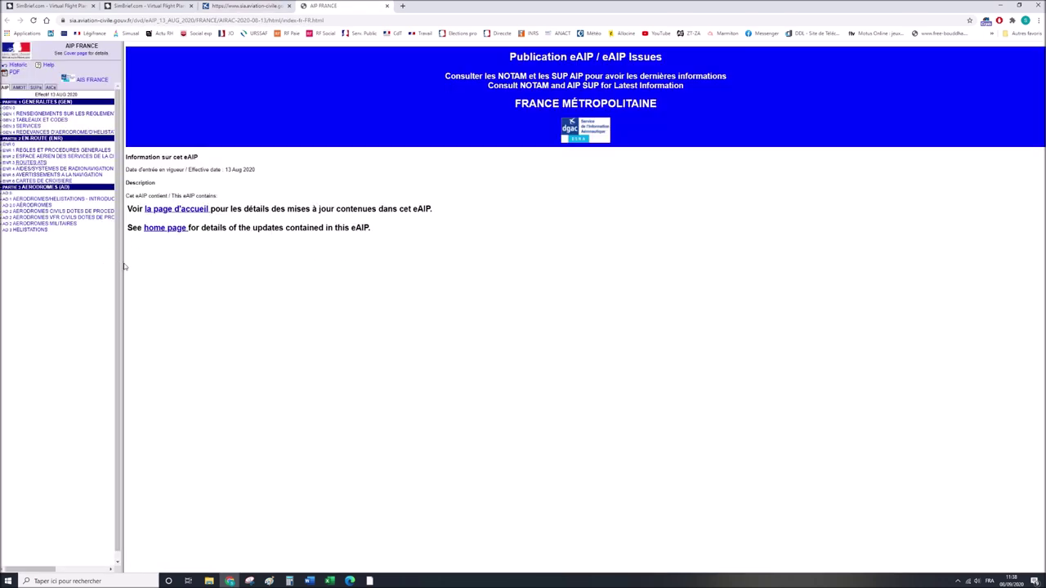
drag(123, 261, 253, 253)
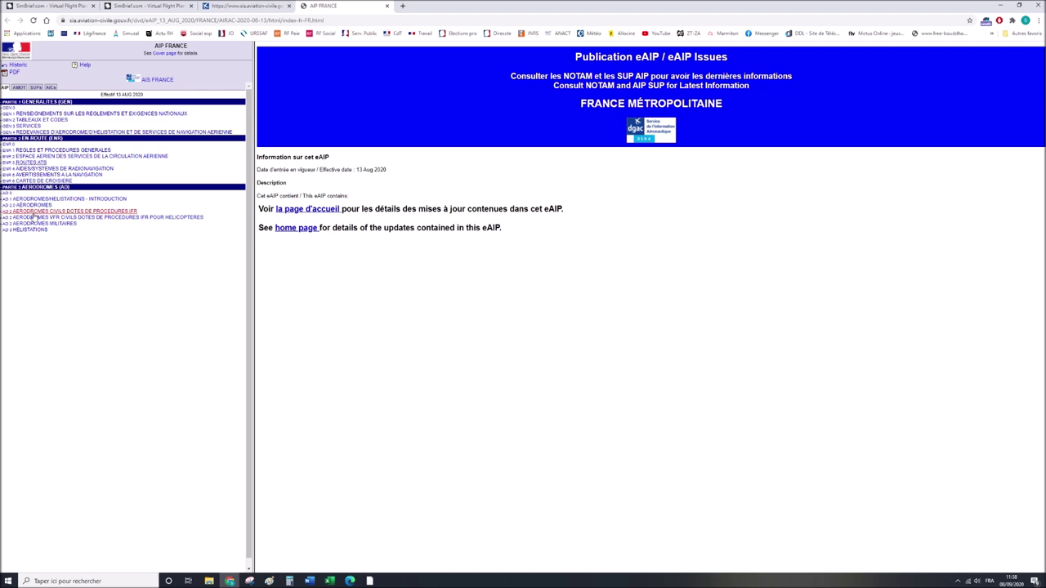
click(113, 213)
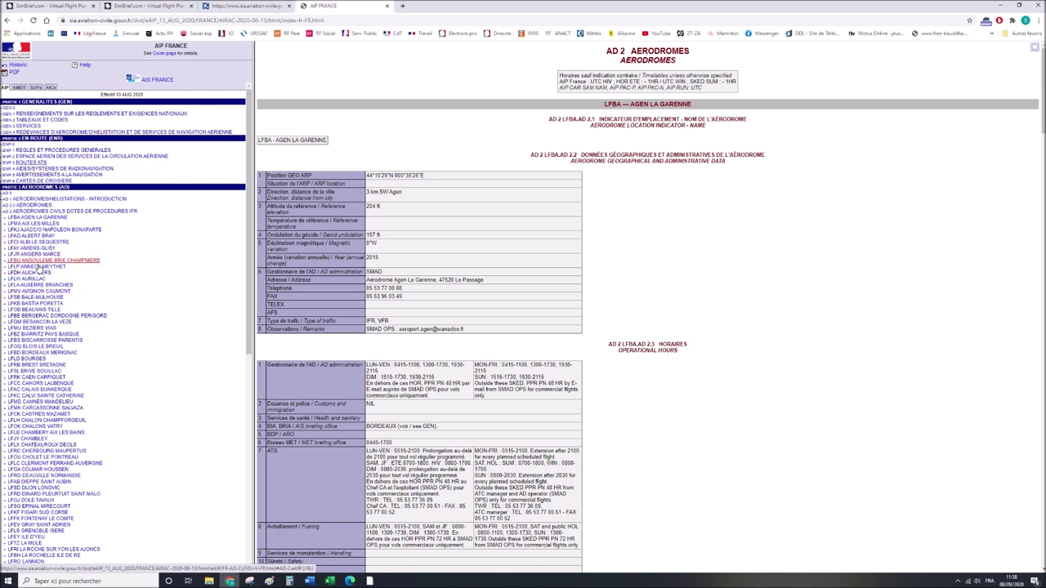
Open the LFSB Bale-Mulhouse entry, narrow the contents pane and go to its AD 2.24 aerodrome charts.
click(36, 298)
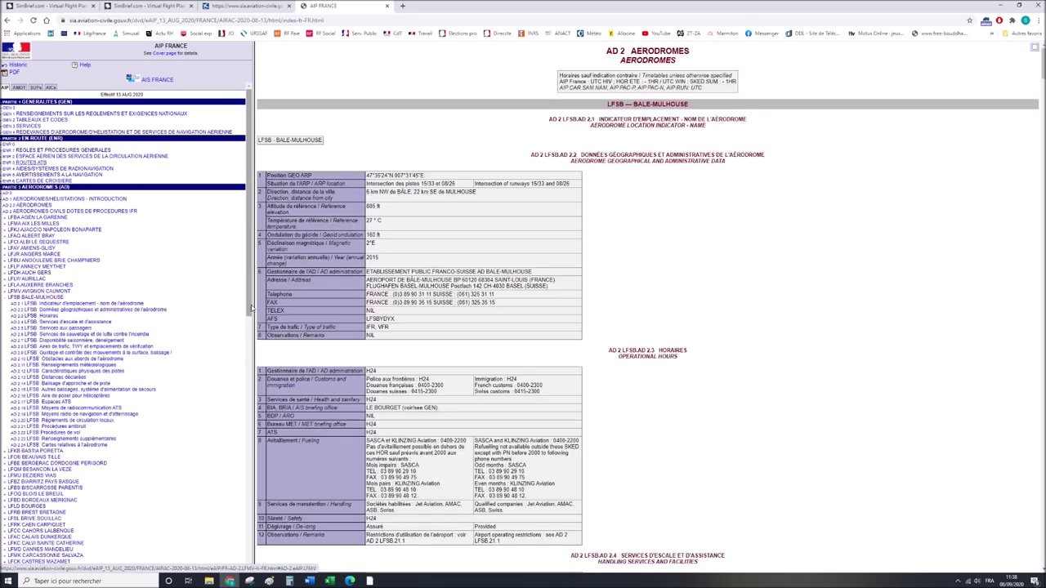
drag(252, 309, 187, 309)
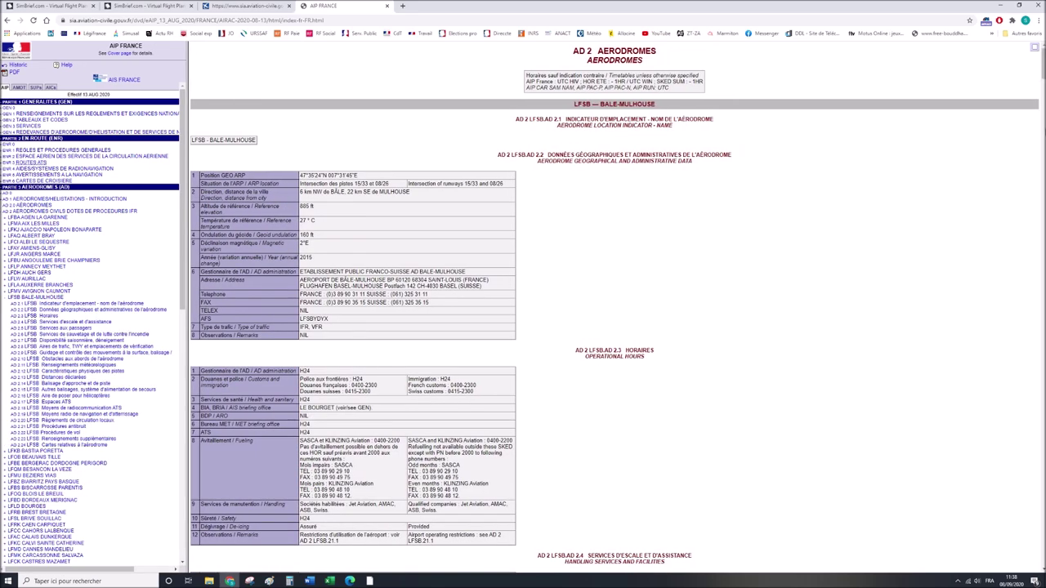
mouse_move(1043, 65)
mouse_down()
mouse_move(1043, 522)
mouse_move(1043, 63)
mouse_up()
click(81, 447)
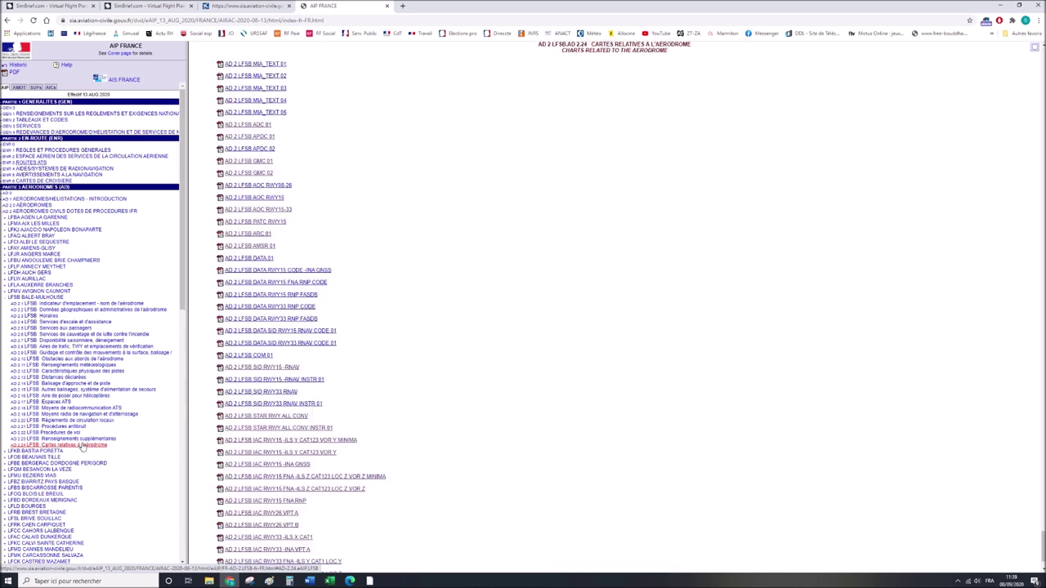
View the LFSB STAR RWY ALL CONV, SID RWY15 RNAV, IAC RWY26 VPT A, ENV 01 and AMSR 01 charts, and return to the SimBrief briefing.
scroll(302, 255, down, 1)
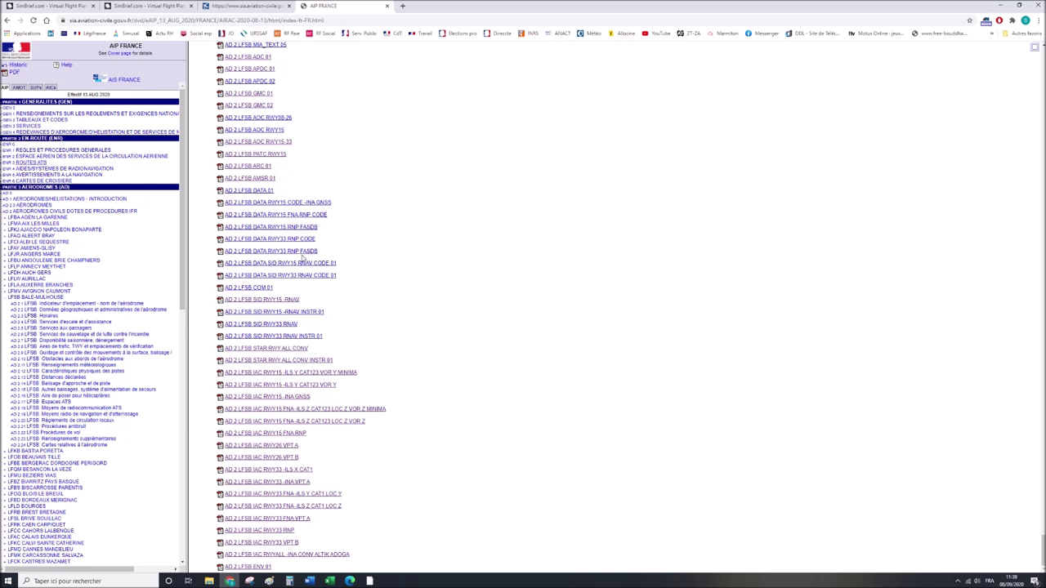
click(286, 349)
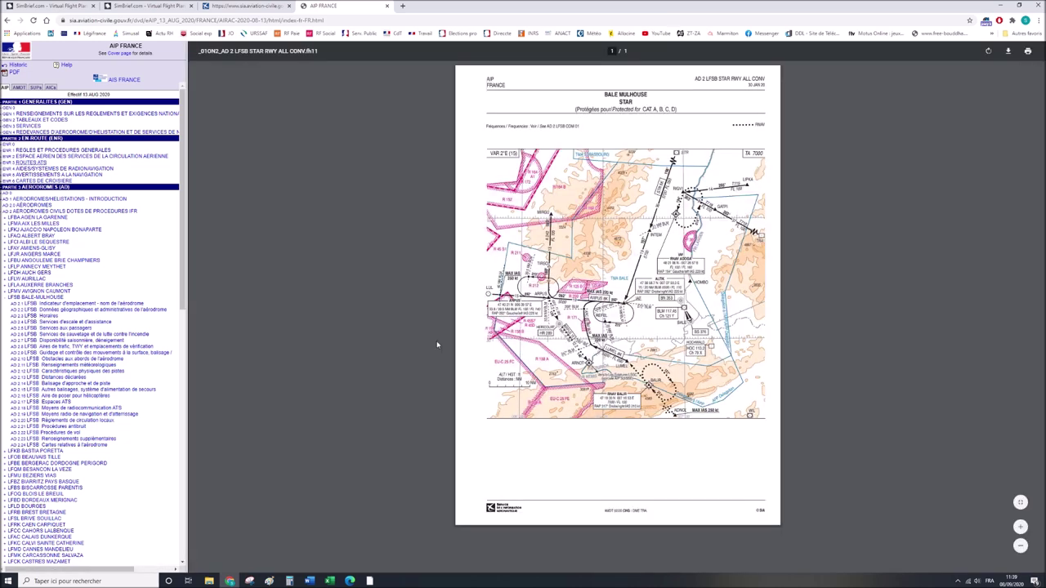
click(7, 19)
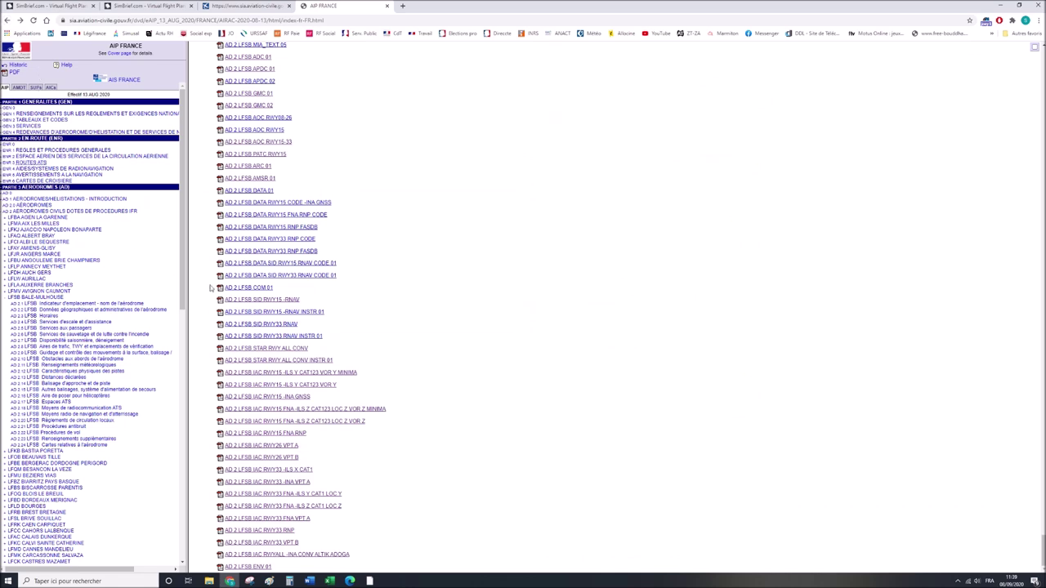
click(255, 301)
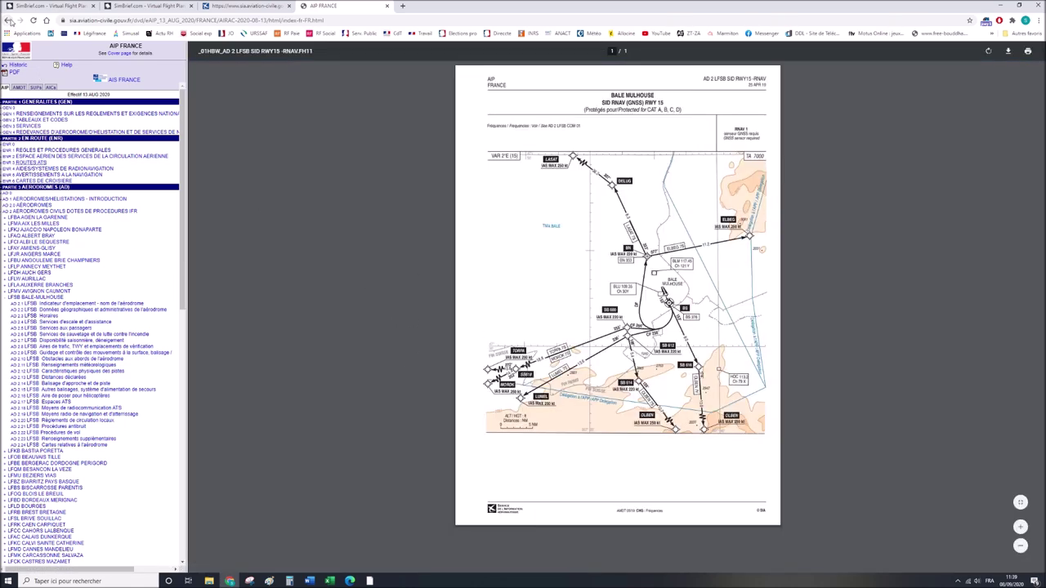
click(7, 20)
click(264, 450)
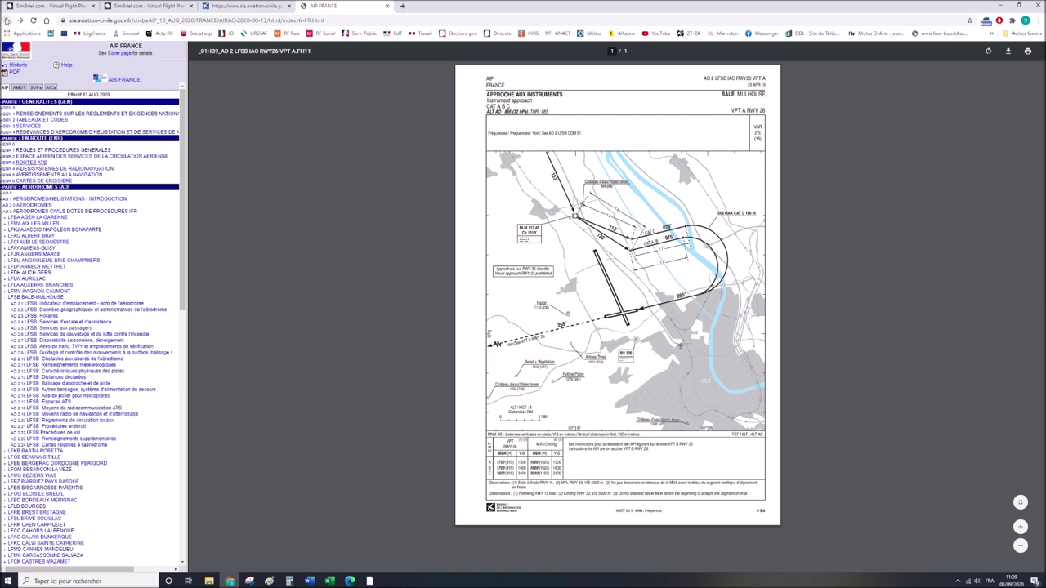
click(7, 20)
click(268, 563)
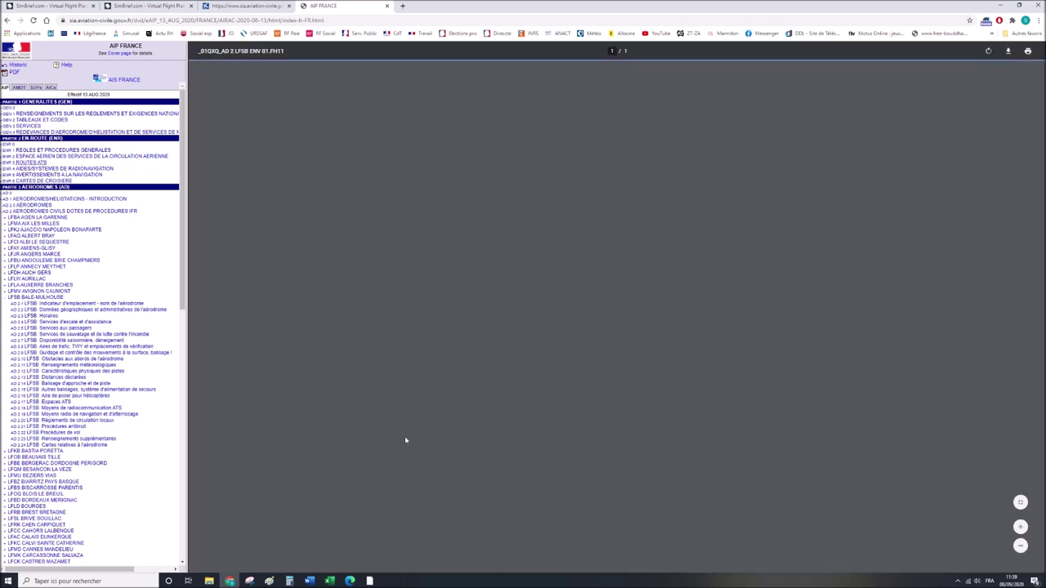
click(7, 20)
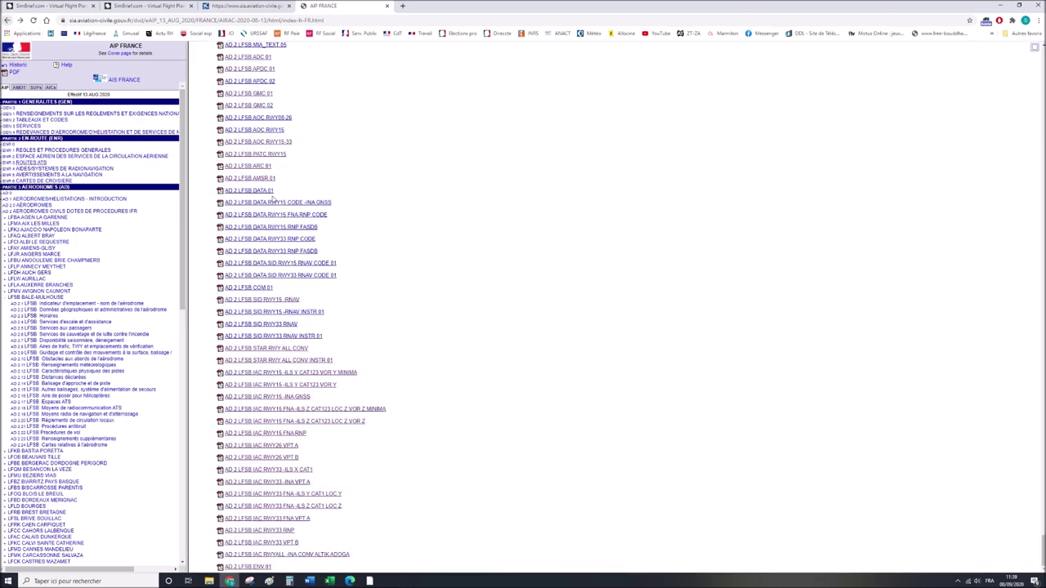
click(259, 180)
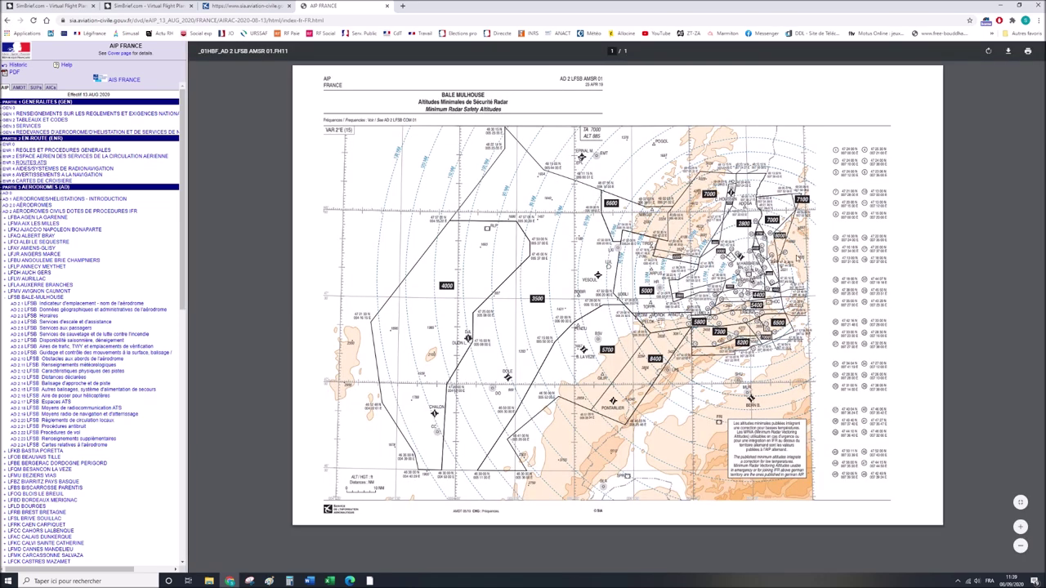
click(7, 20)
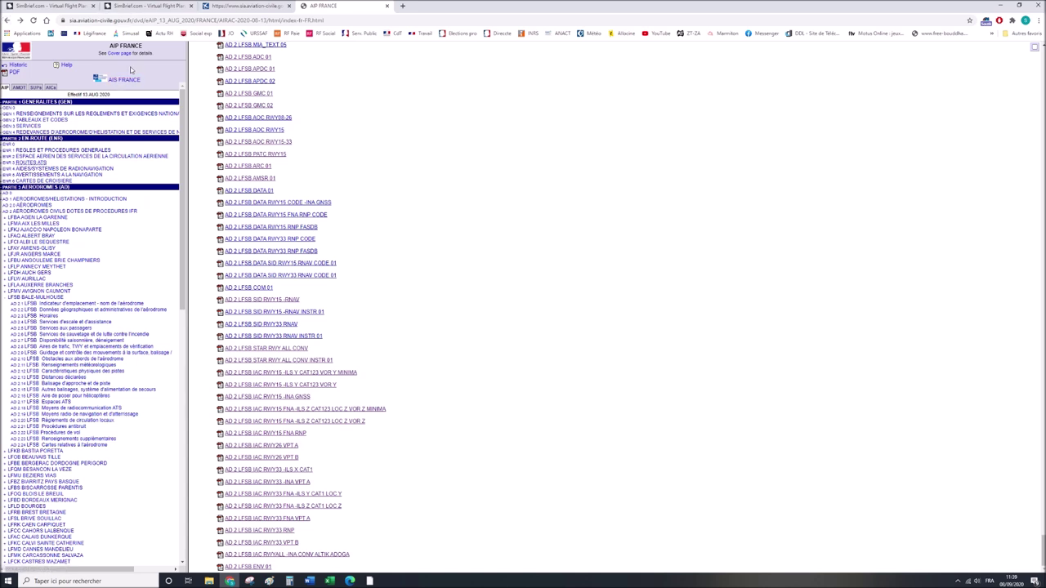
click(104, 7)
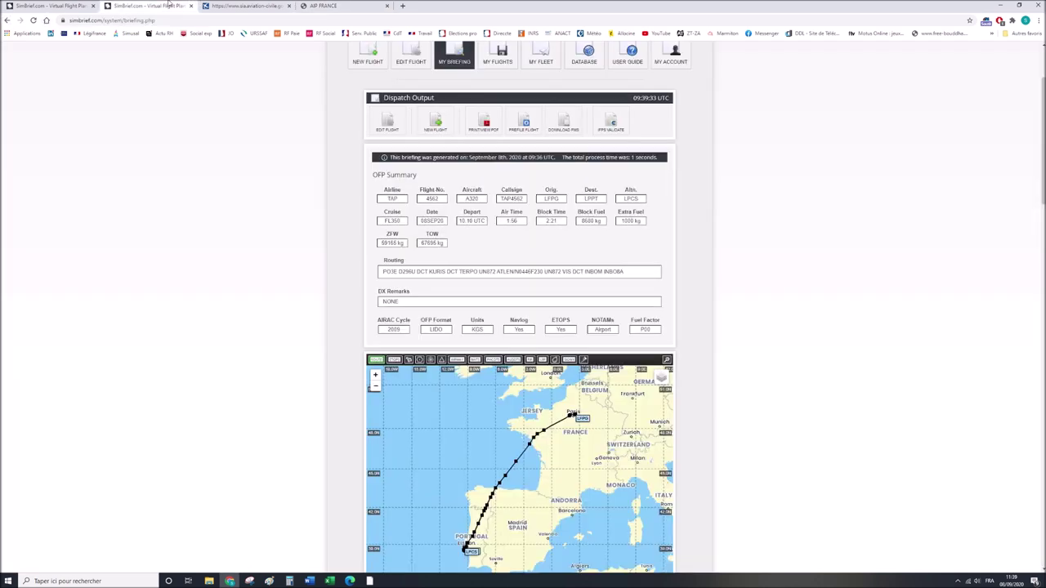
Search Google for "lppt charts" in the SIA website's tab and open the Portugal vACC chart center.
key(ctrl+Tab)
click(46, 19)
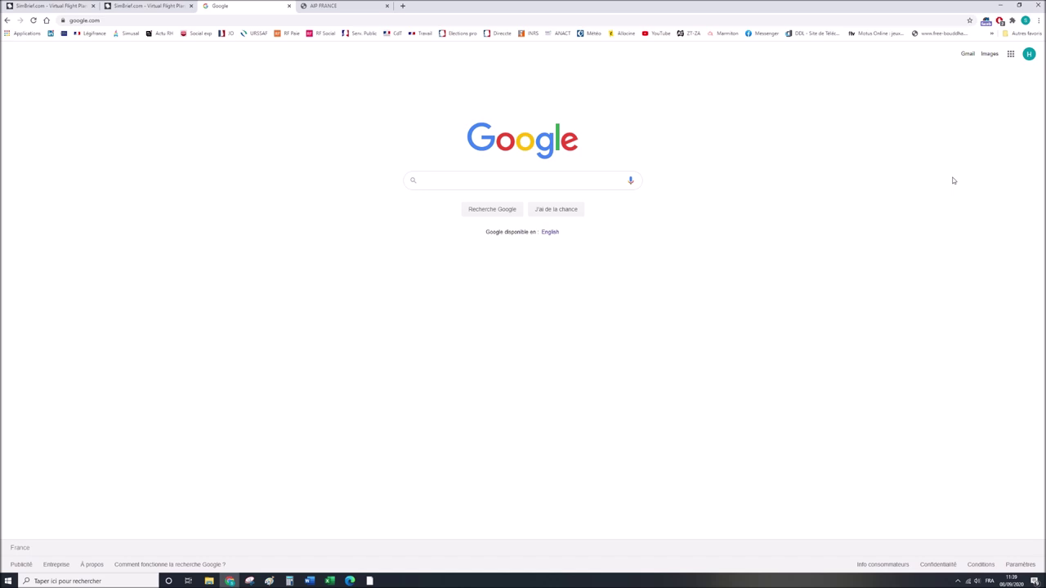
text(lol)
key(BackSpace)
key(BackSpace)
key(BackSpace)
text(lp)
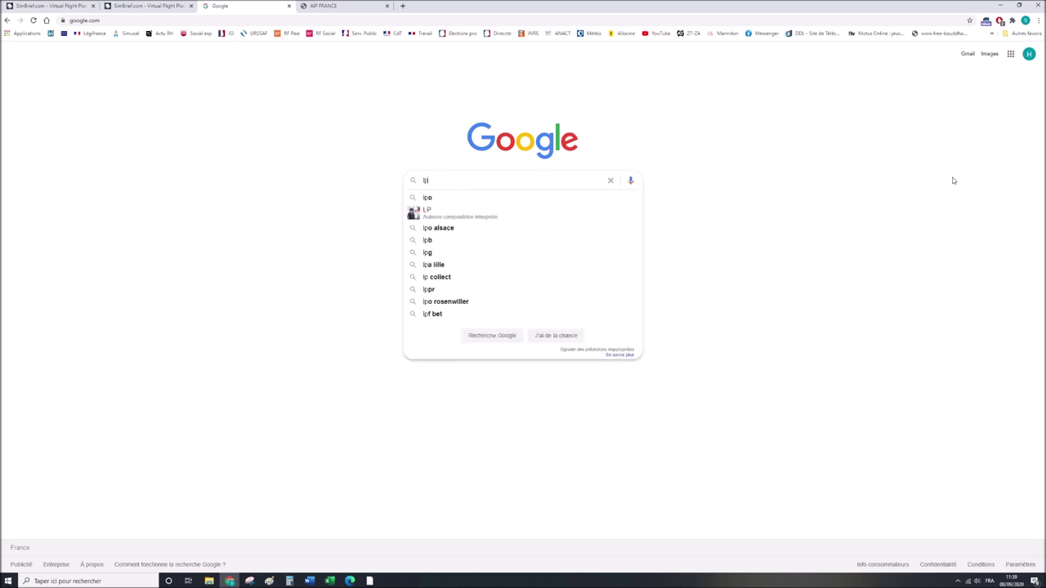
text(pt charts)
key(Return)
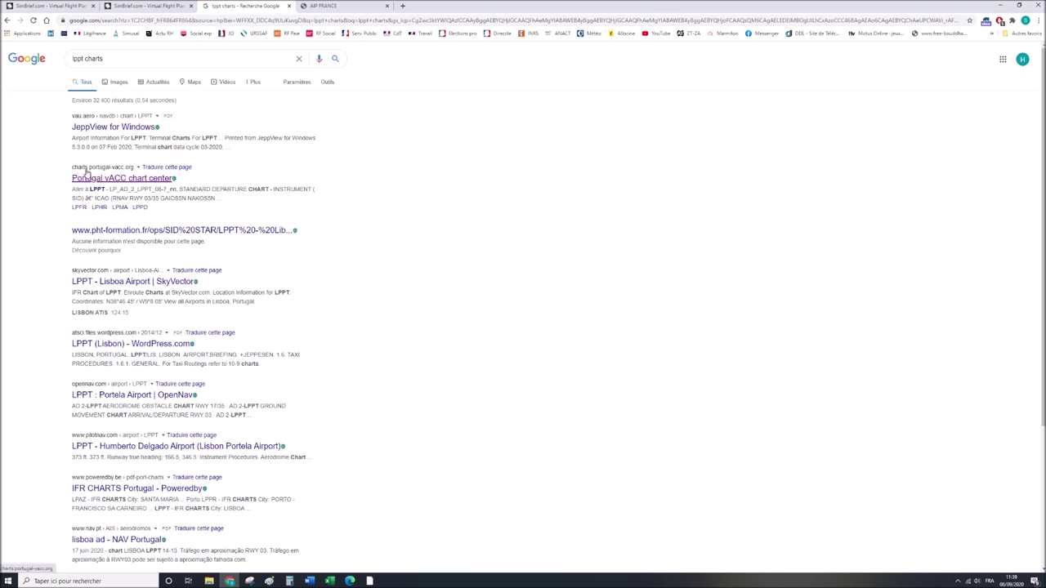
click(112, 179)
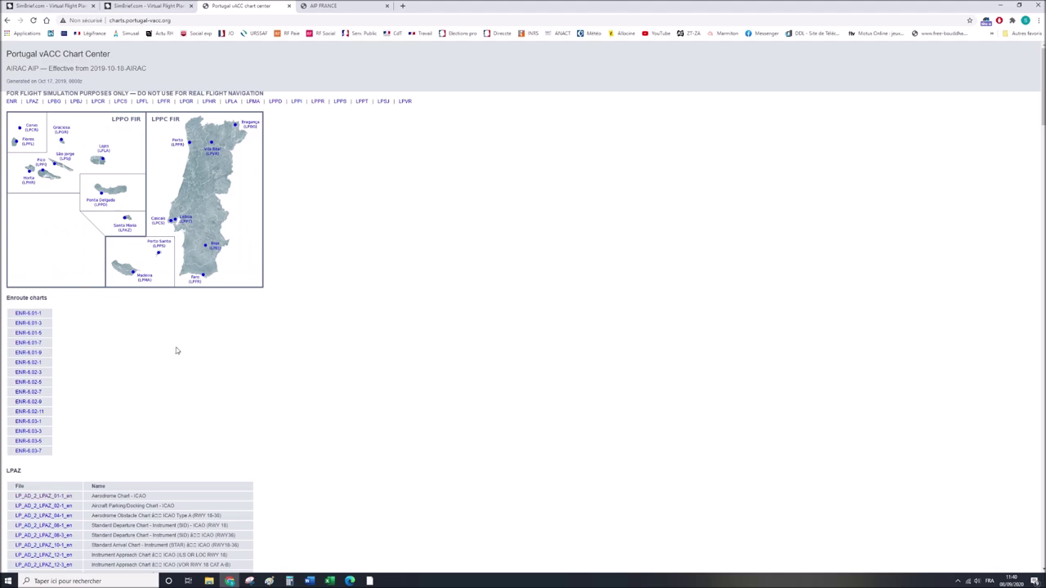
Find the LPPT chart list, view the RNAV RWY21 departure chart LP_AD_2_LPPT_08-11_en and return to the list.
scroll(327, 352, down, 15)
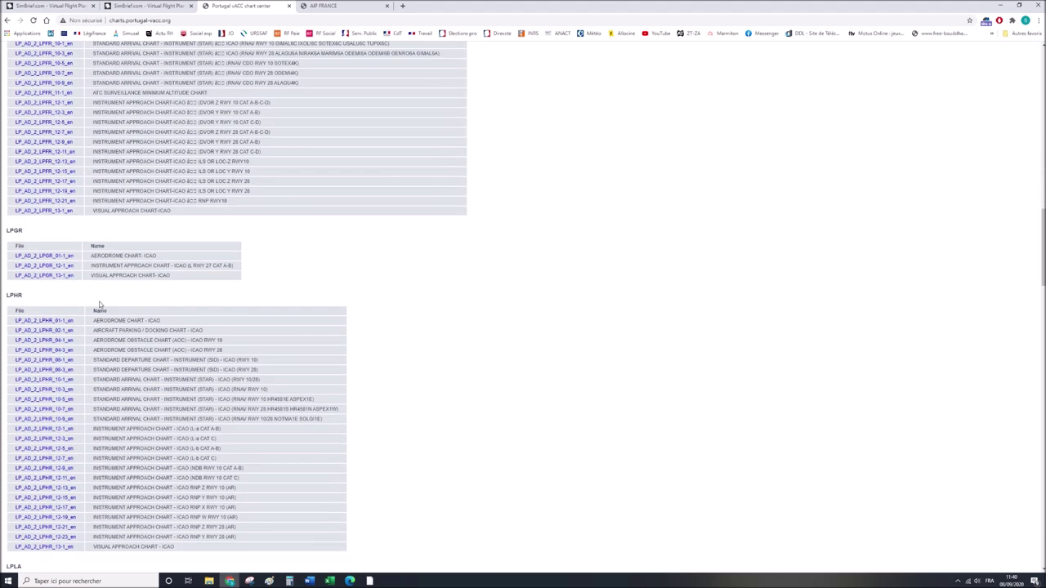
scroll(100, 304, down, 20)
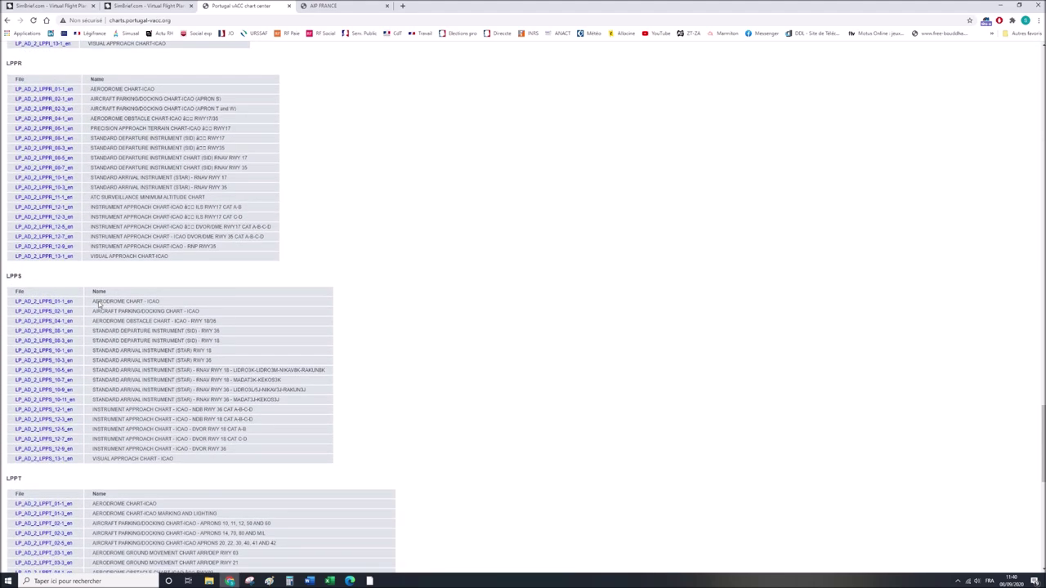
scroll(100, 305, down, 10)
scroll(99, 303, up, 5)
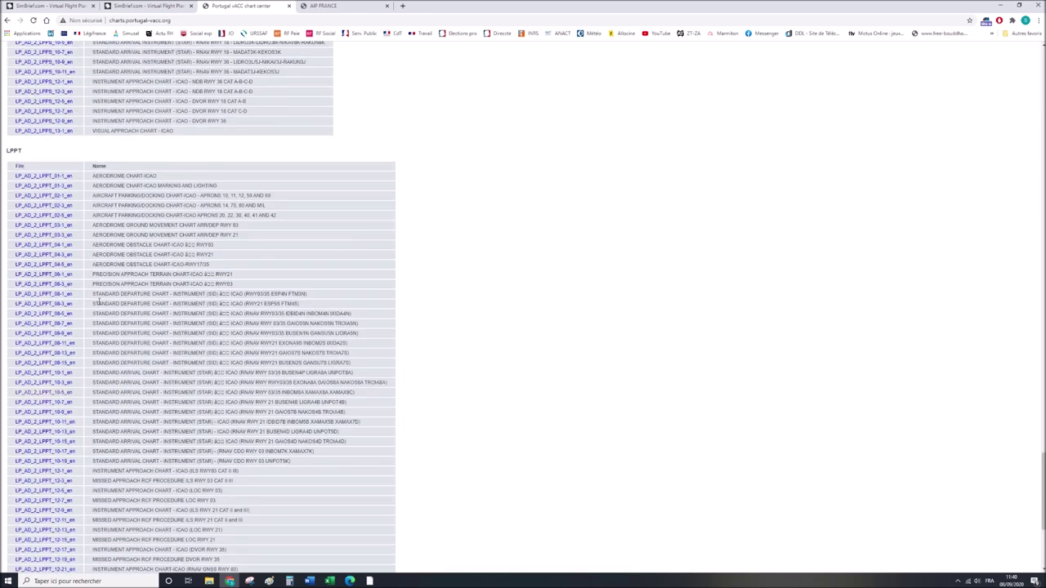
scroll(150, 234, down, 1)
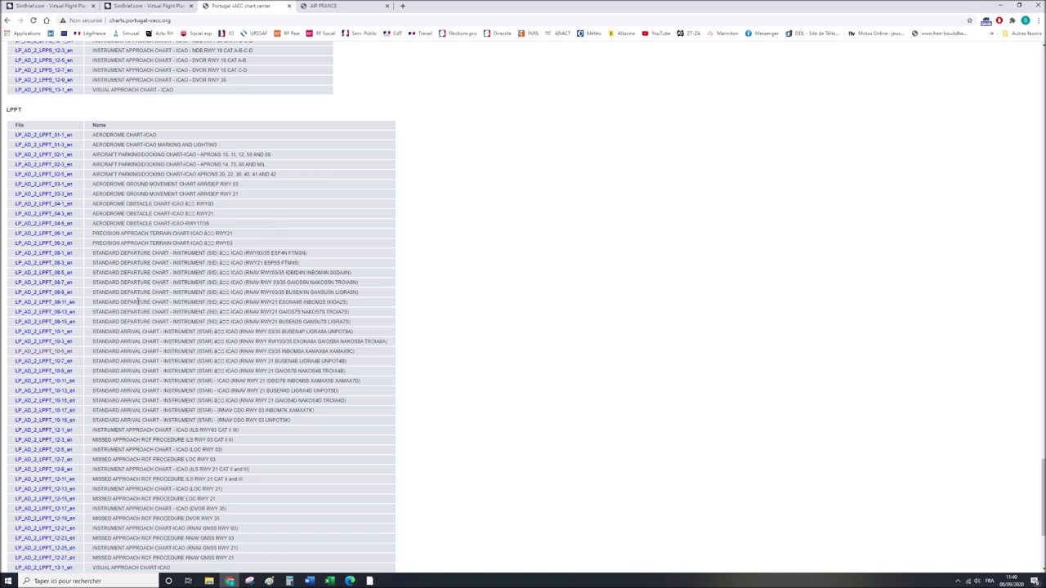
click(45, 302)
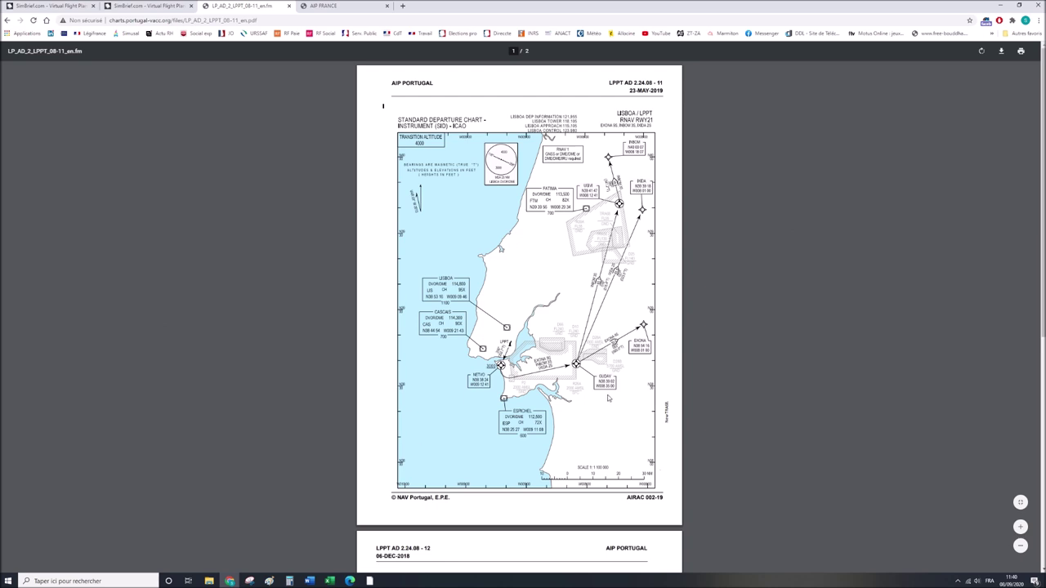
click(7, 20)
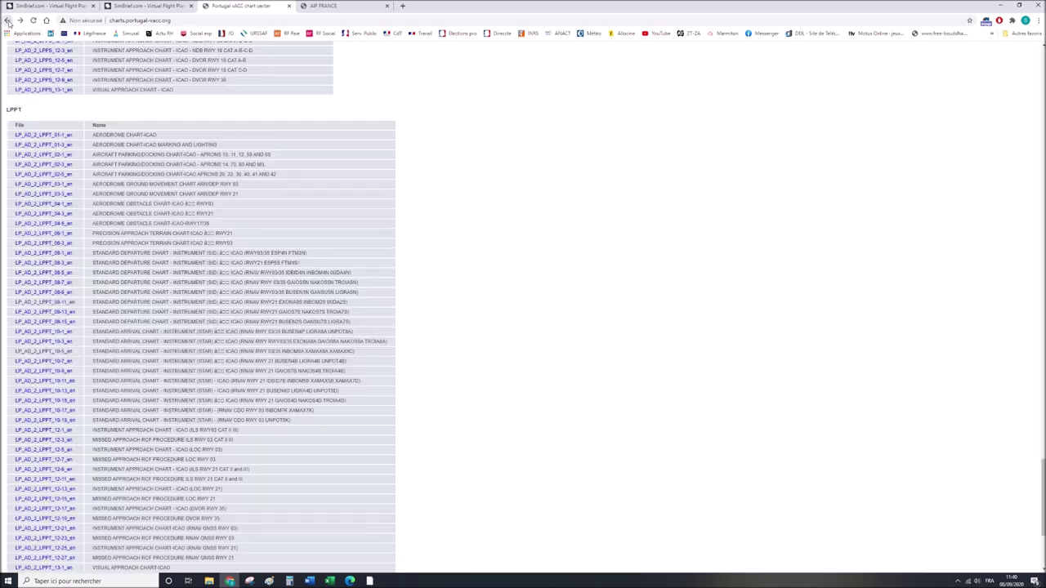
View the LPPT RNAV RWY 03/35 arrival chart LP_AD_2_LPPT_10-5_en, highlight its runway and INBOM text in the list, and reopen it.
click(51, 351)
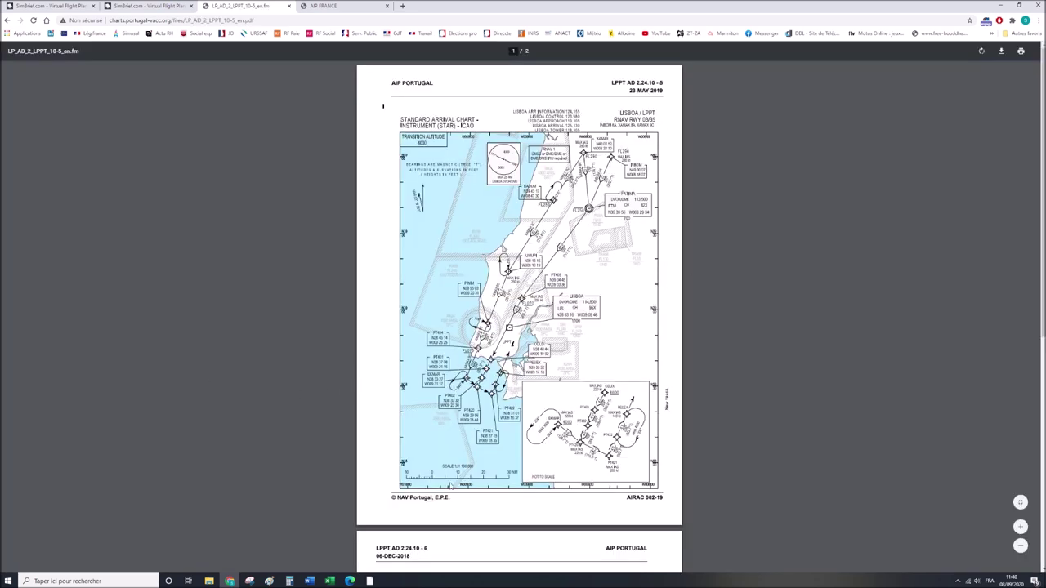
click(7, 19)
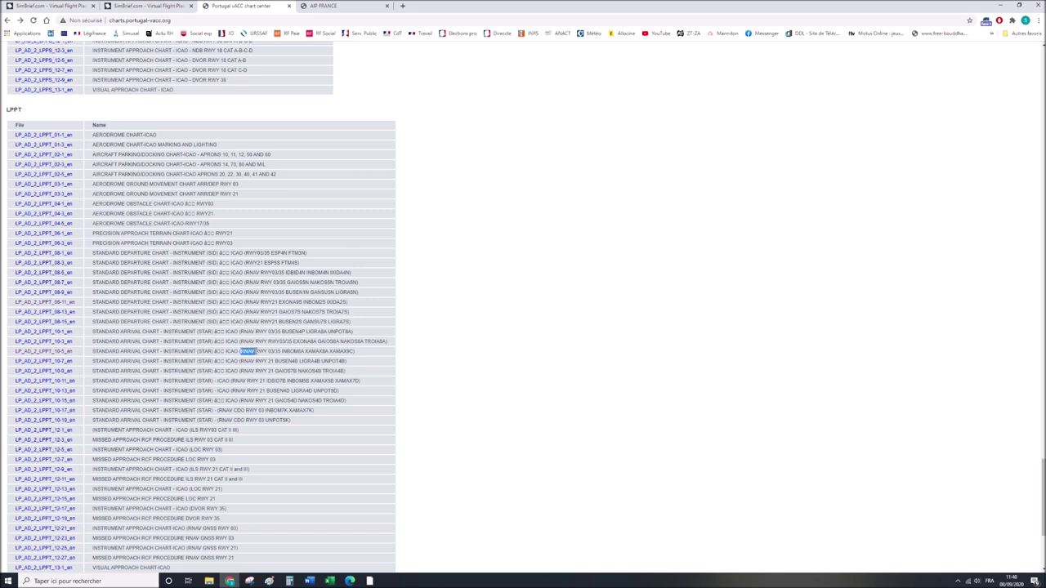
drag(269, 351, 303, 352)
click(55, 352)
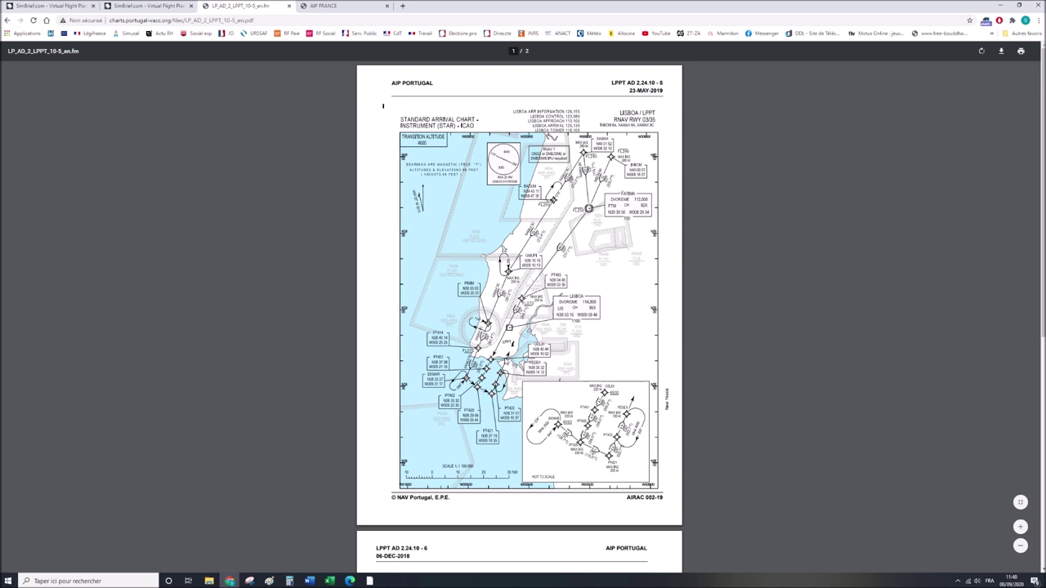
Switch to Navigraph Charts, examine the arrival track into Lisbon for comparison, and return to the browser's STAR chart.
click(370, 581)
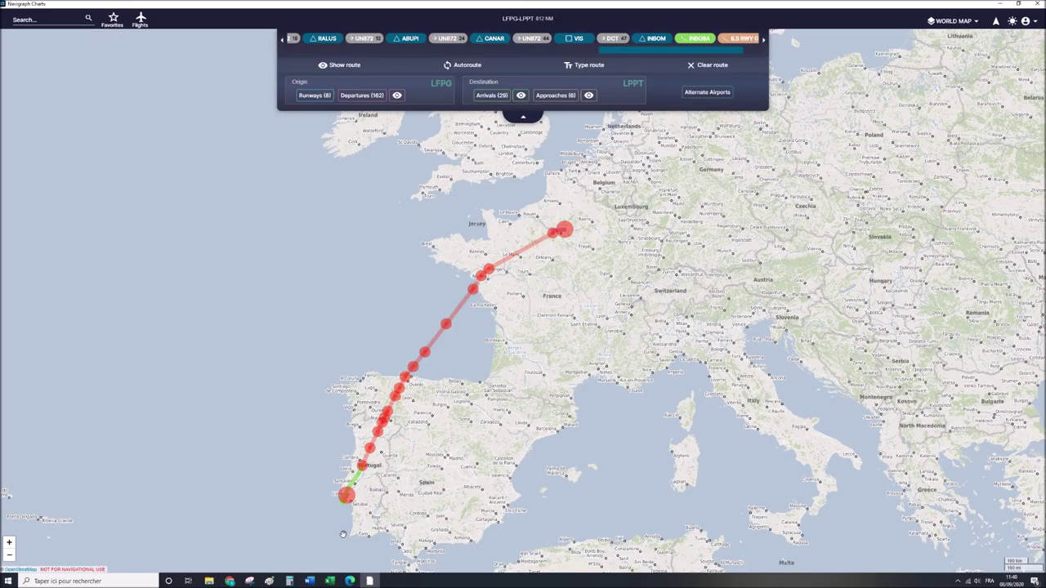
scroll(343, 534, up, 5)
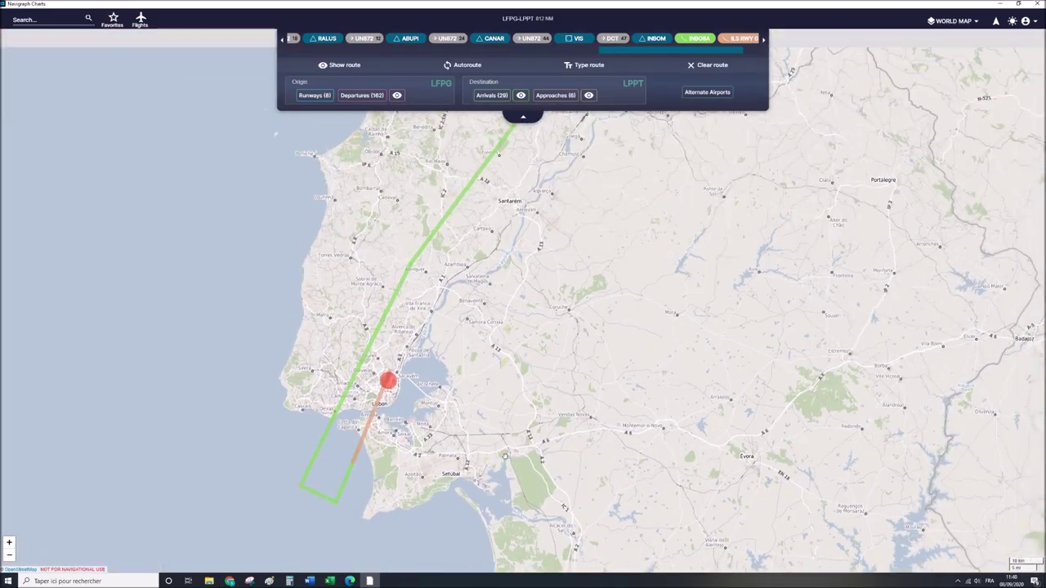
scroll(500, 460, down, 2)
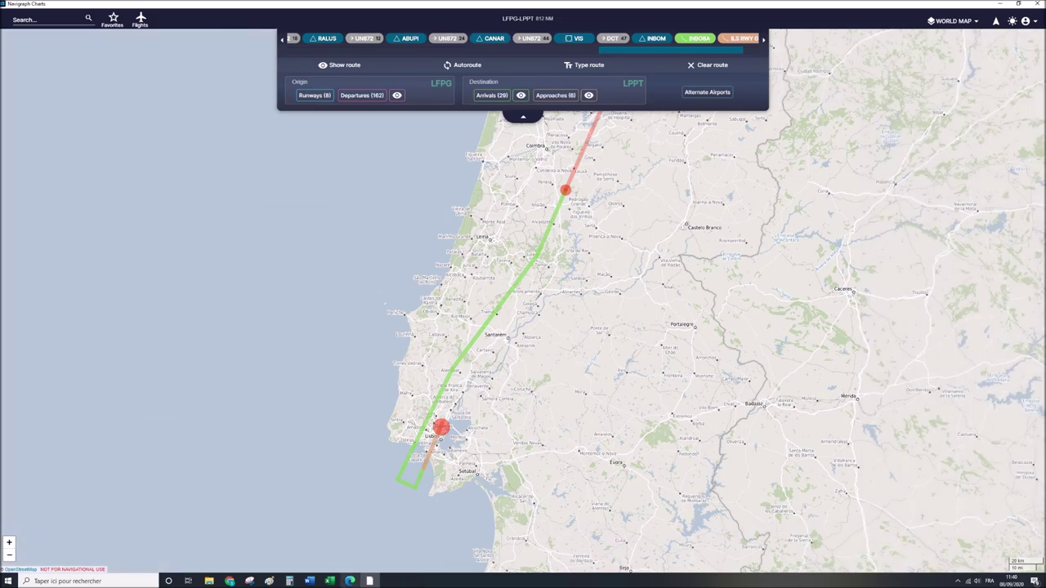
click(230, 581)
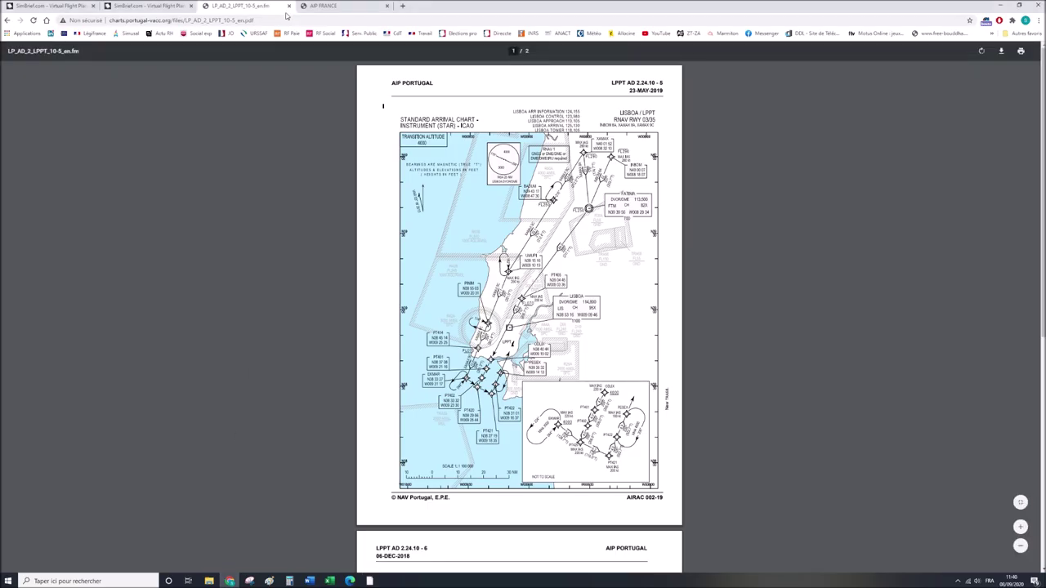
Search Google for "skyvector" in the AIP France tab and open the SkyVector flight planning website.
click(322, 4)
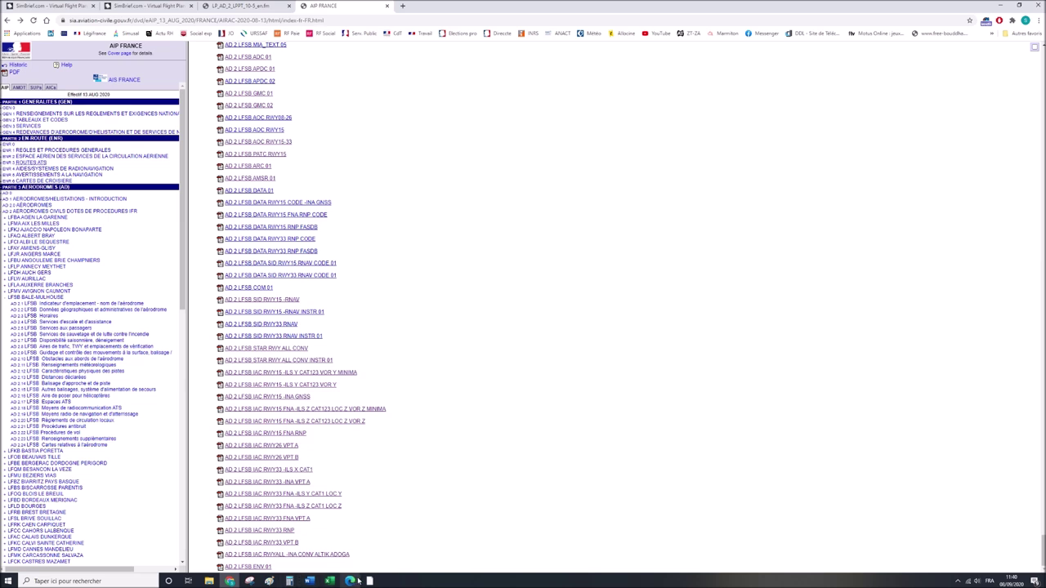
mouse_move(368, 581)
click(48, 21)
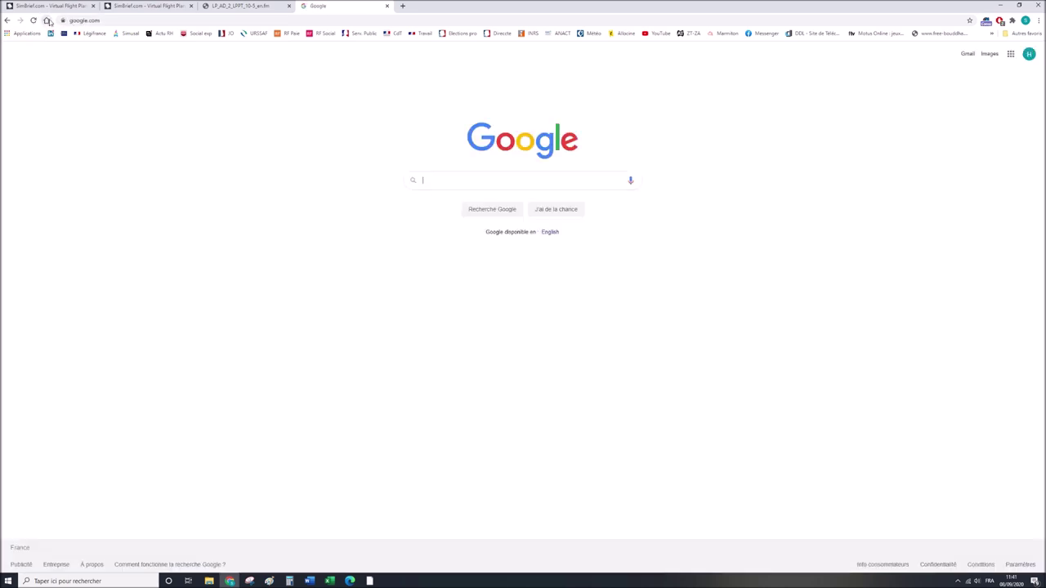
text(skyvector)
key(Return)
click(124, 129)
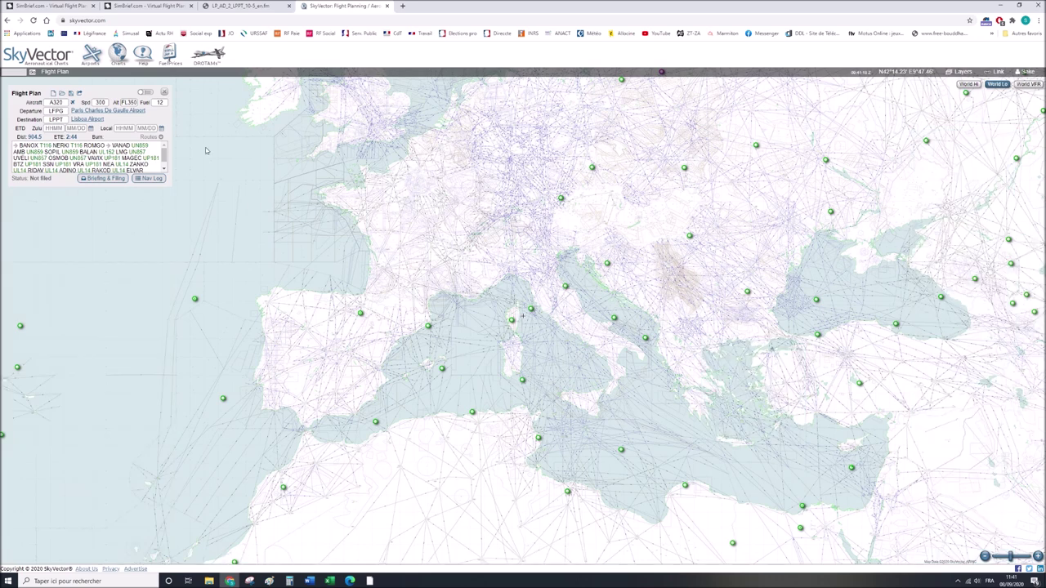
Replace the stored LFPG to LPPT plan with a new blank flight plan and centre the chart on northern France.
click(165, 93)
drag(271, 187, 332, 363)
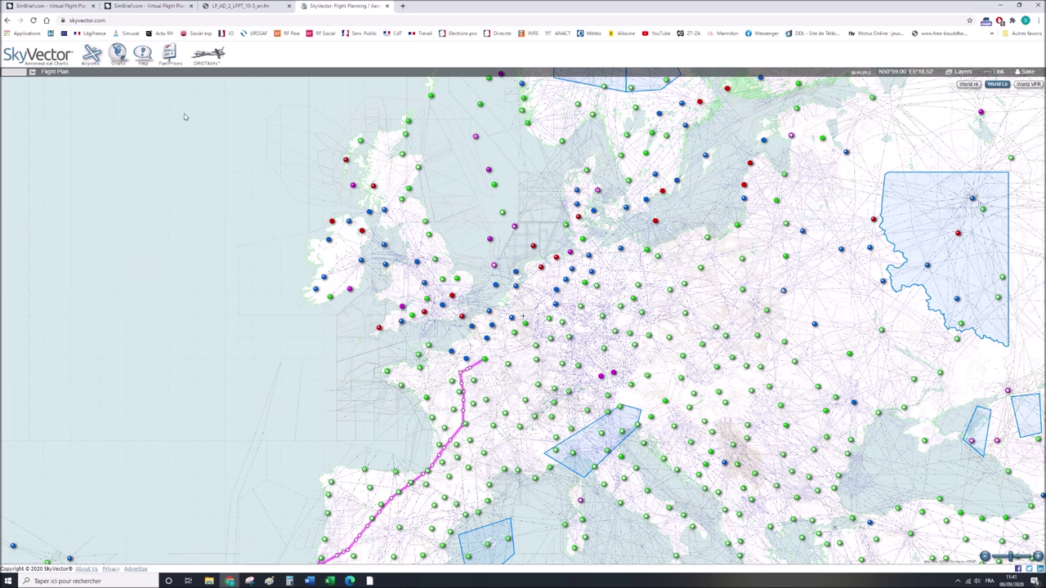
click(57, 71)
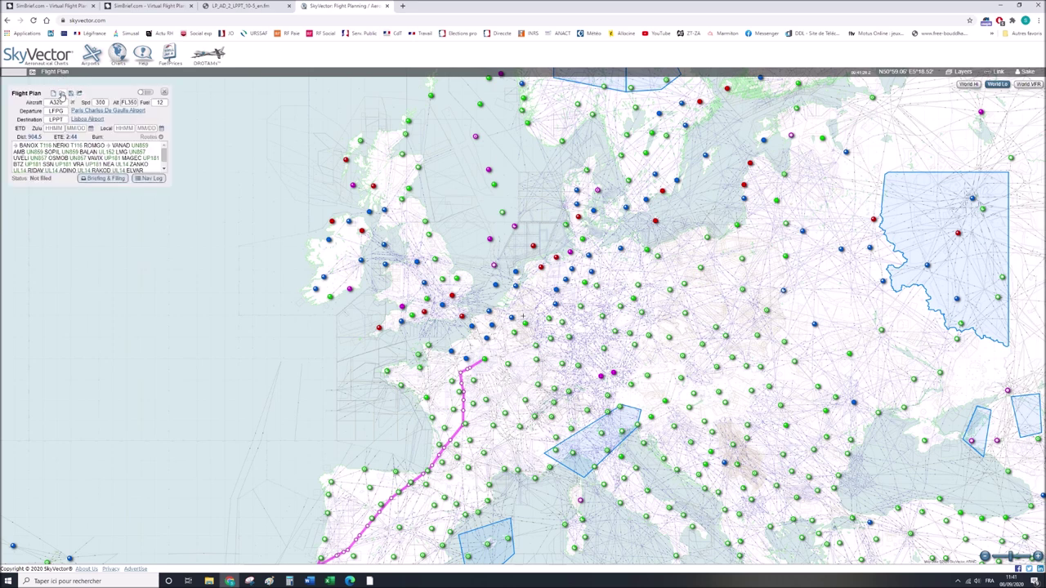
click(54, 94)
drag(500, 348, 538, 222)
scroll(538, 223, up, 3)
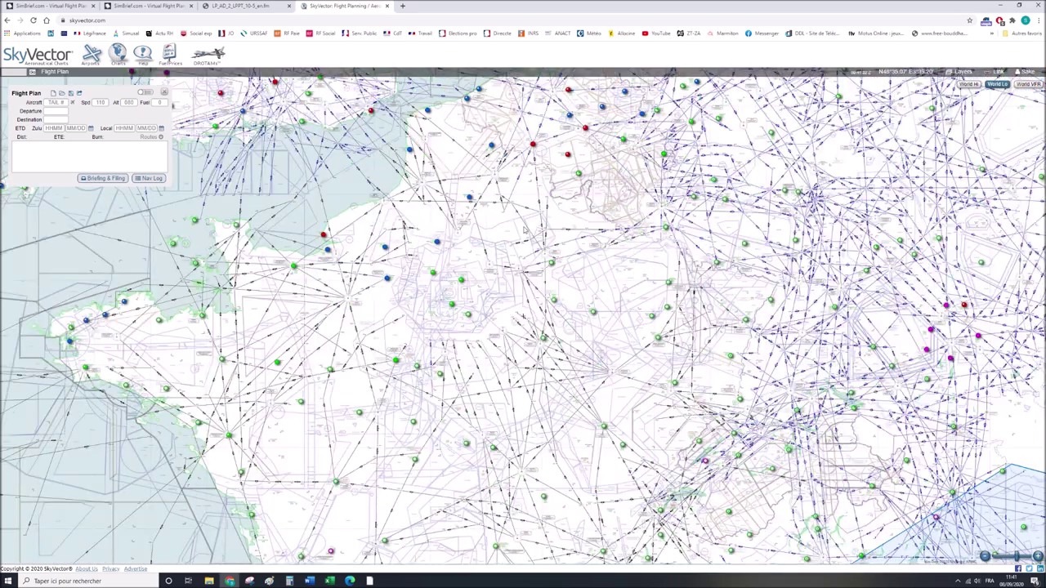
Set the flight plan's aircraft to A320, speed to 300 and altitude to 350, consulting the SimBrief briefing for the cruise level.
click(60, 104)
text(A320)
key(Tab)
key(Tab)
click(164, 5)
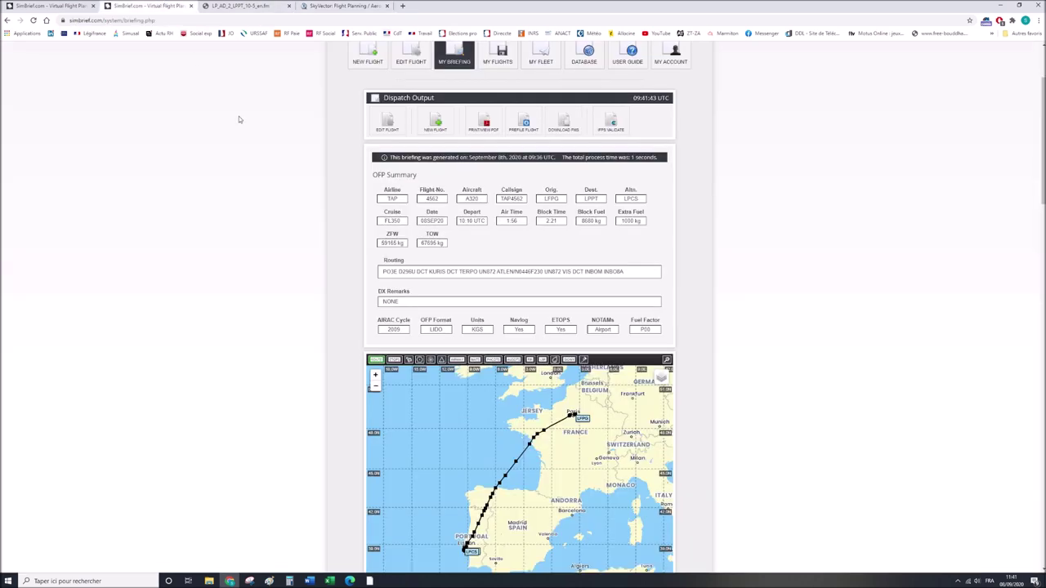
click(344, 6)
click(122, 103)
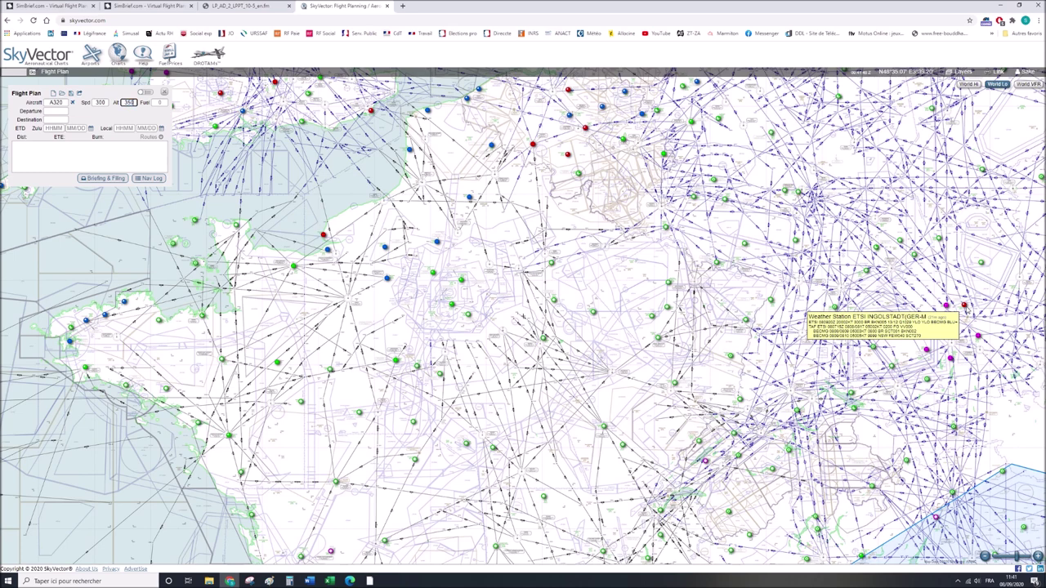
click(56, 111)
Look up the block fuel in the SimBrief OFP and set the SkyVector plan's fuel to 8680.
click(277, 4)
click(147, 5)
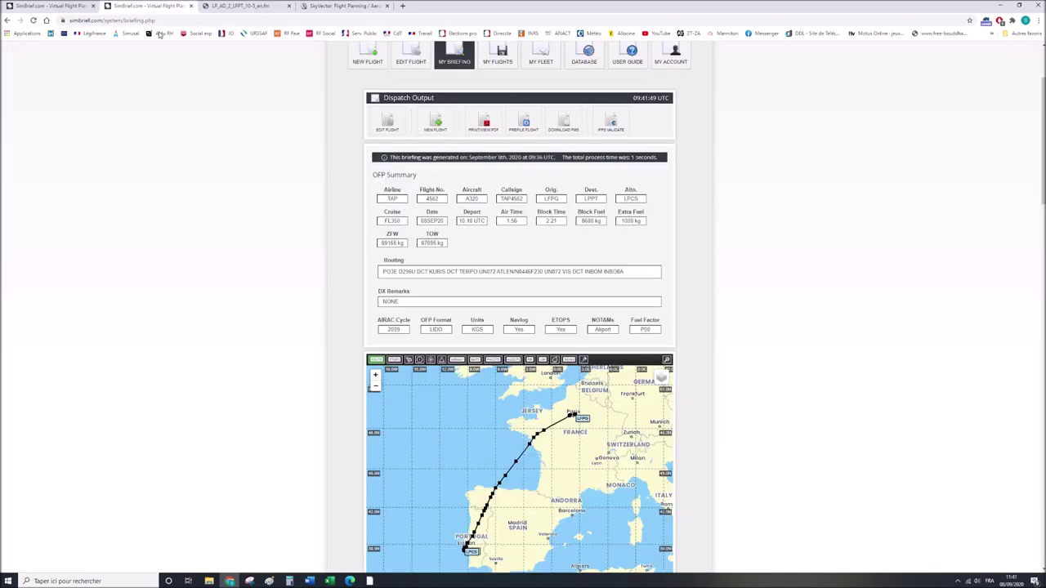
scroll(361, 329, down, 2)
scroll(361, 328, down, 3)
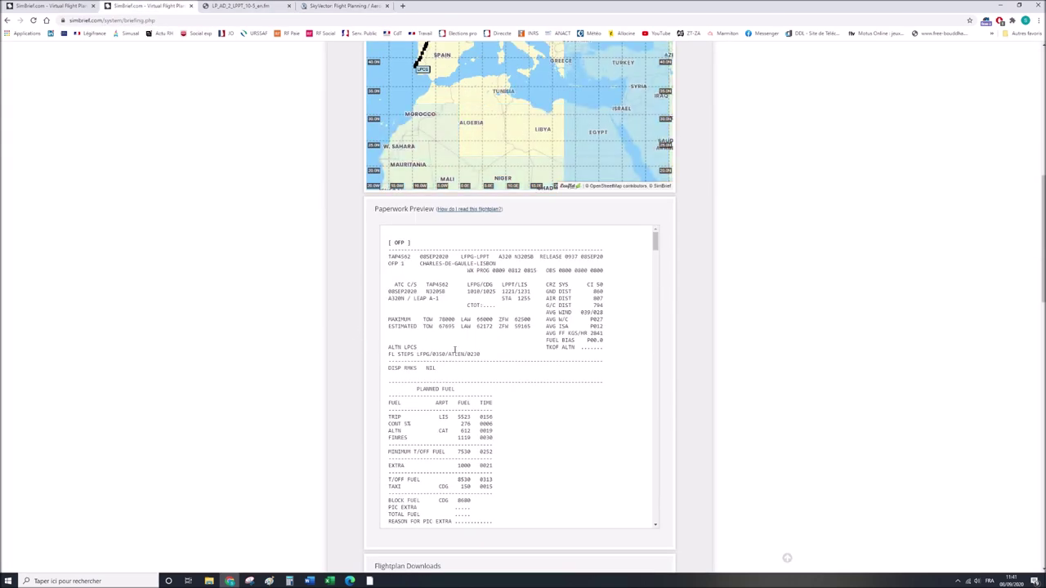
scroll(452, 353, down, 2)
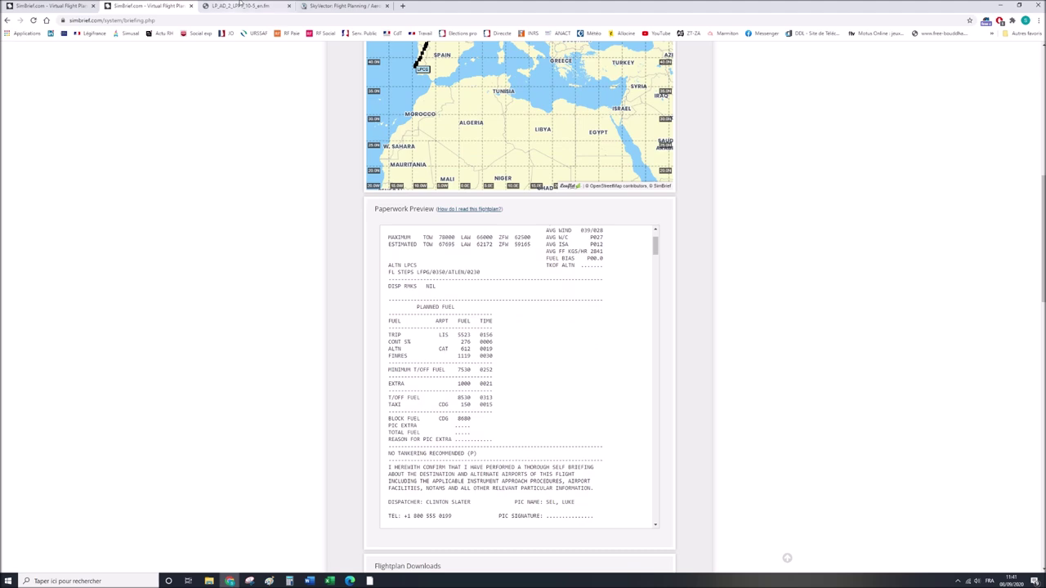
click(357, 5)
click(162, 103)
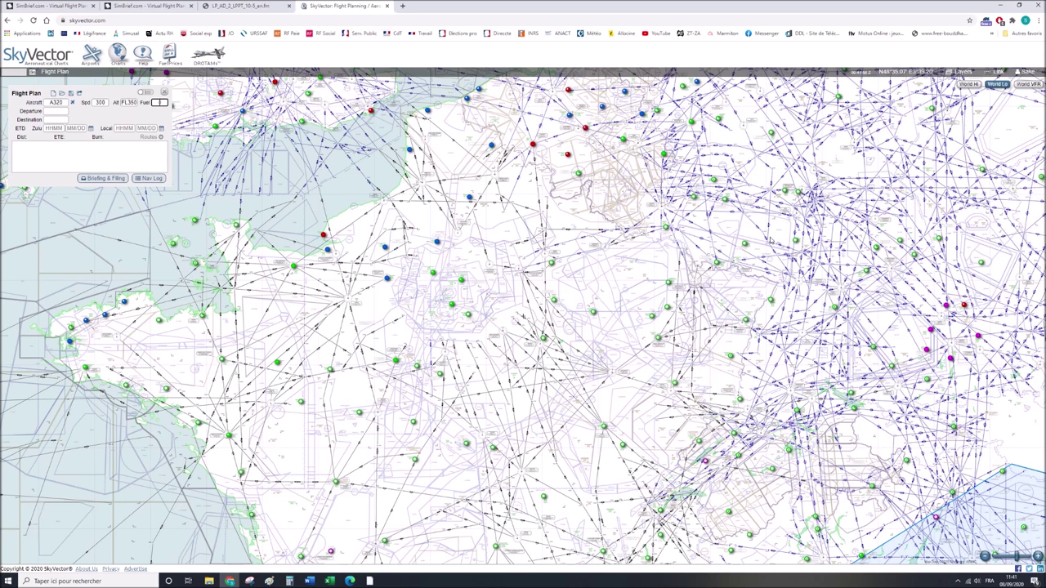
Set the departure to LFPG and the destination to LPPT, and bring the whole direct track into view.
click(59, 111)
text(LFPG)
key(Tab)
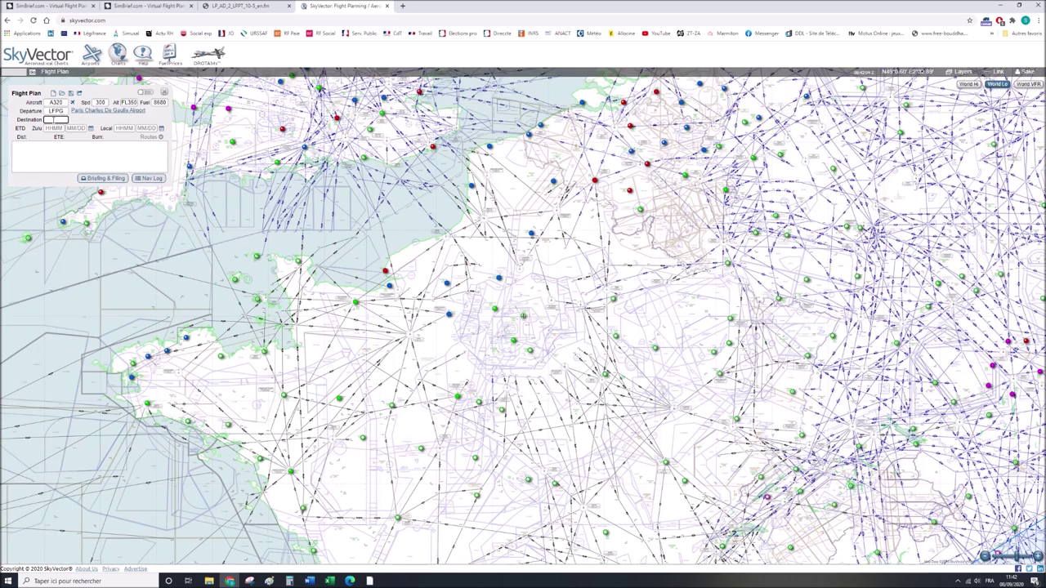
text(LPPT)
key(Tab)
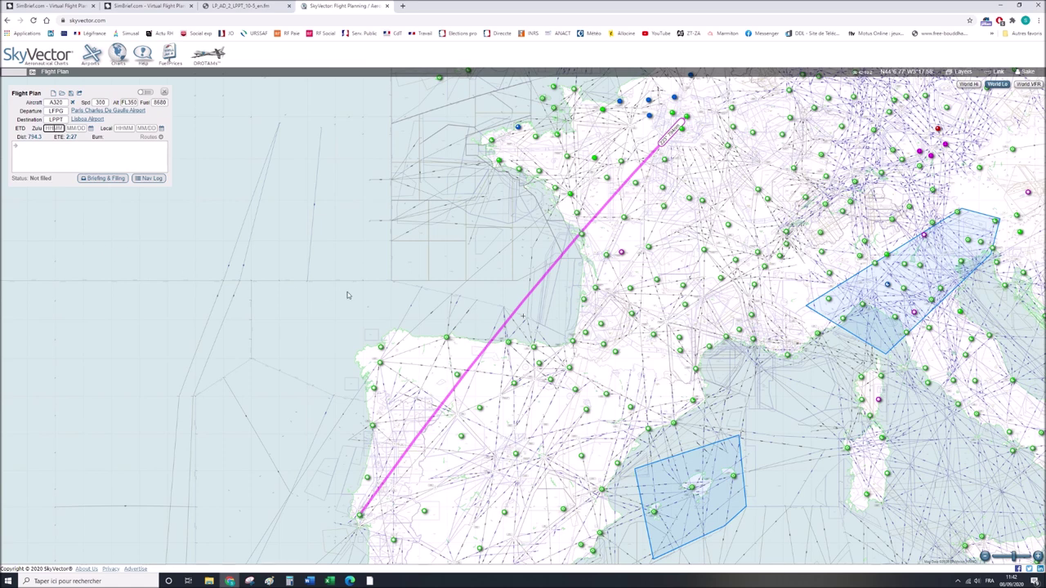
drag(347, 295, 296, 318)
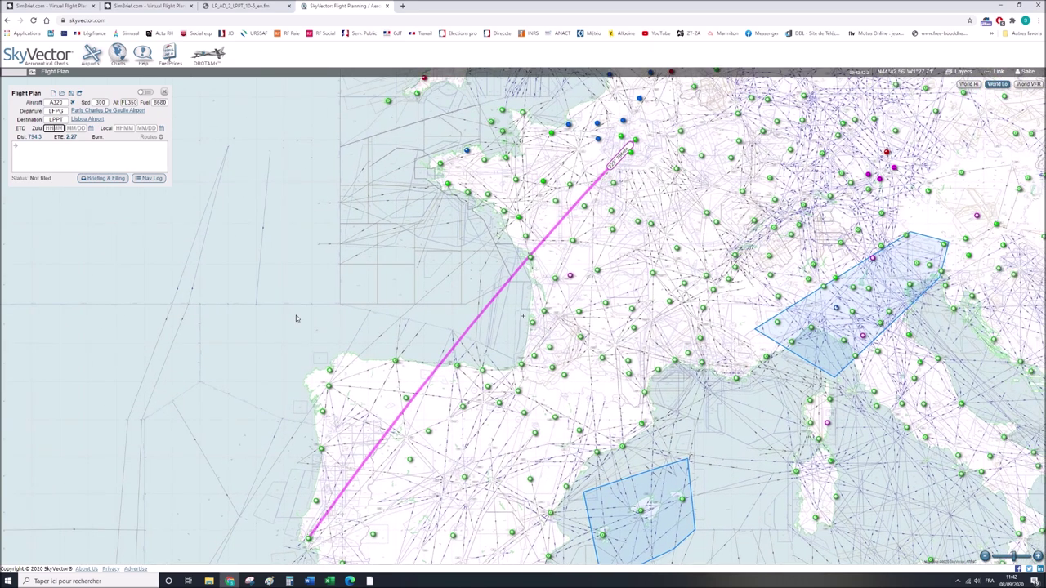
Copy the full route LGL3E LGL UT176 TERPO UN872 ERIGA UZ218 BAKUP BATAX INBOM INBO7K from SimBrief into the SkyVector plan's route.
click(151, 6)
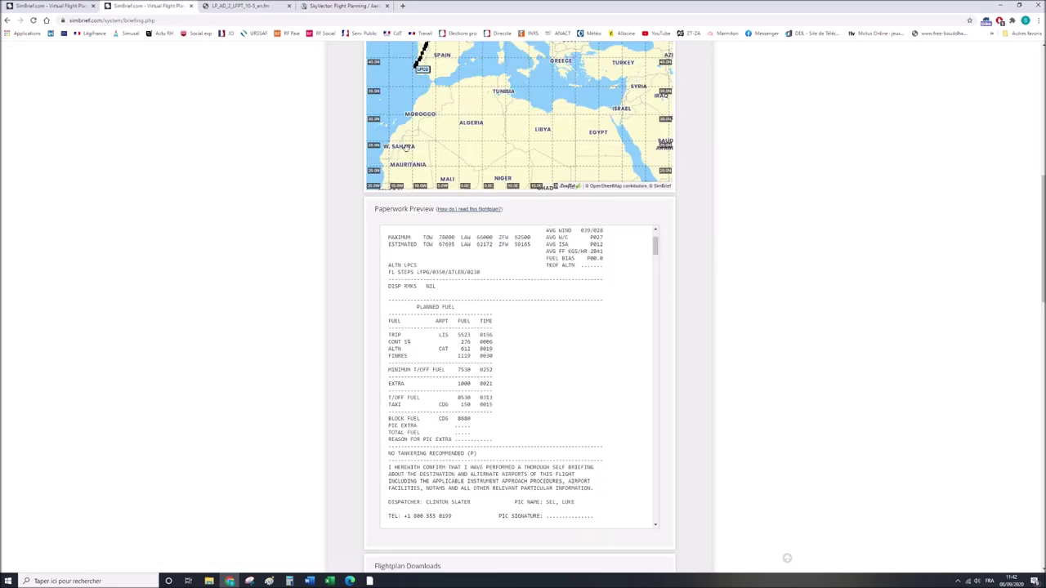
click(27, 5)
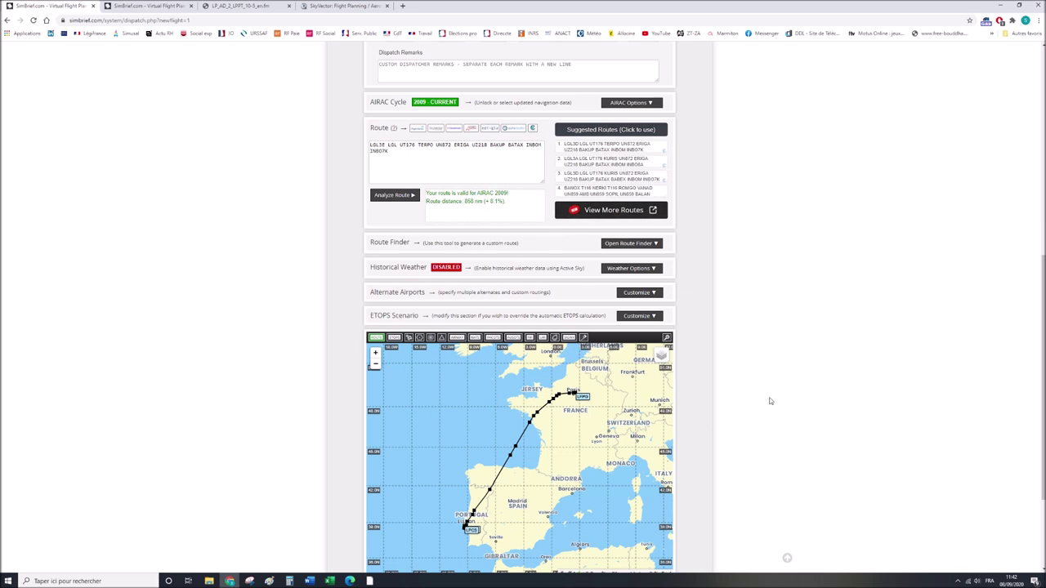
scroll(446, 327, up, 3)
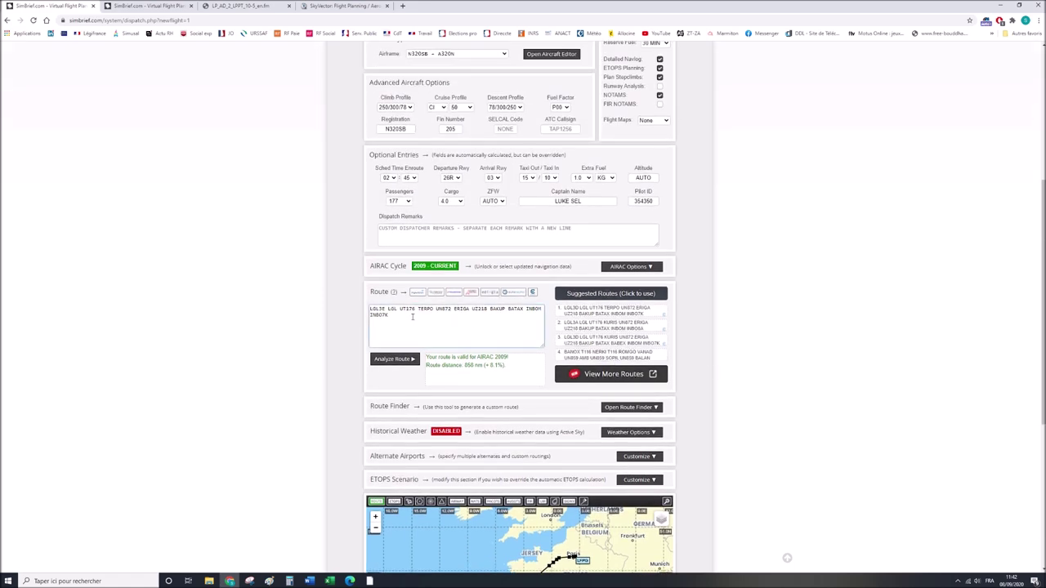
drag(491, 335, 358, 307)
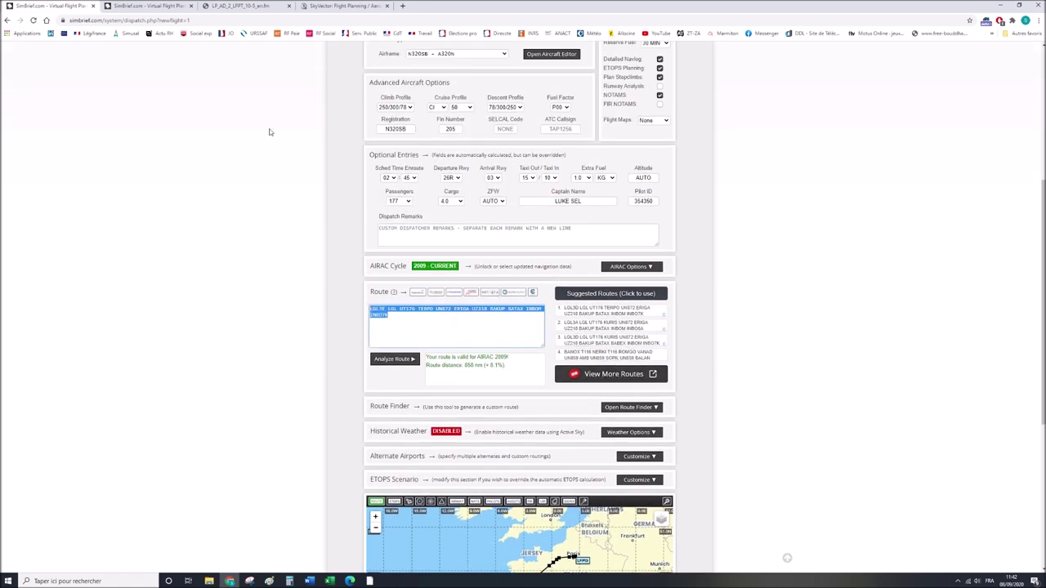
click(342, 6)
click(131, 154)
key(ctrl+a)
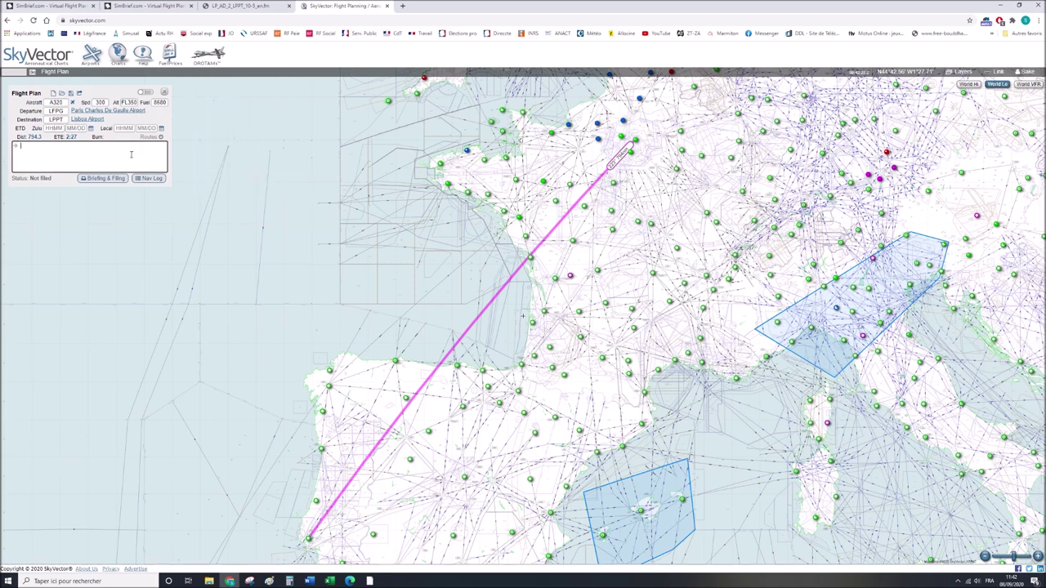
text(LGL3E LGL UT176 TERPO UN872 ERIGA UZ218 BAKUP BATAX INBOM INBO7K)
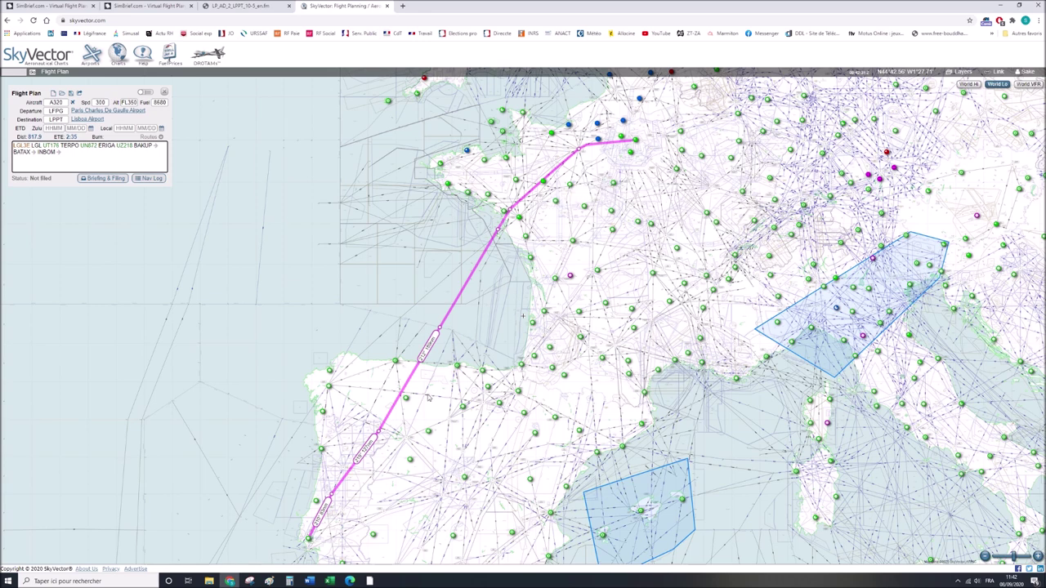
Clear the whole pasted route from the SkyVector flight plan, keeping the departure and destination.
click(65, 5)
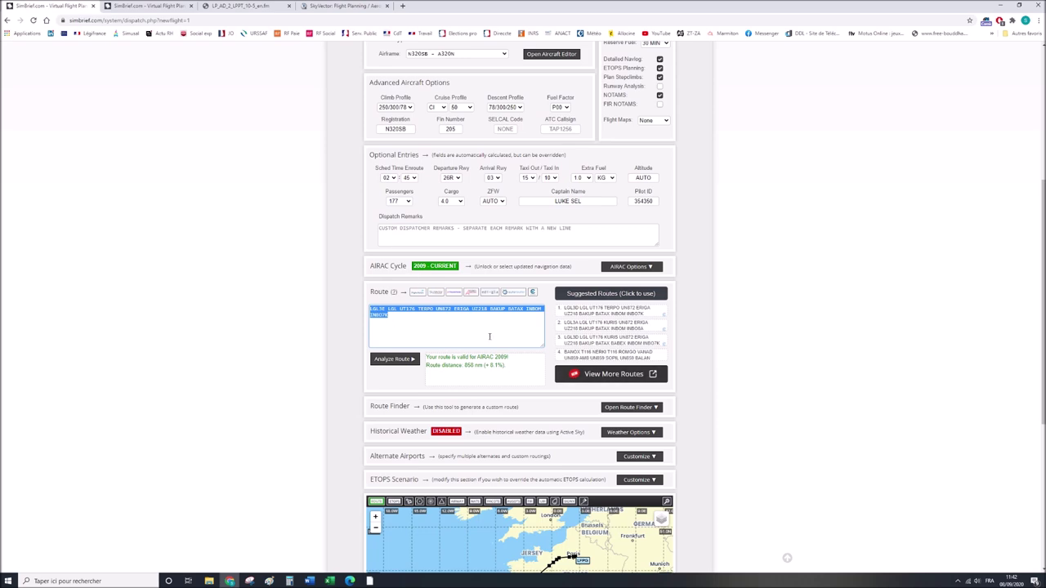
click(340, 6)
key(ctrl+a)
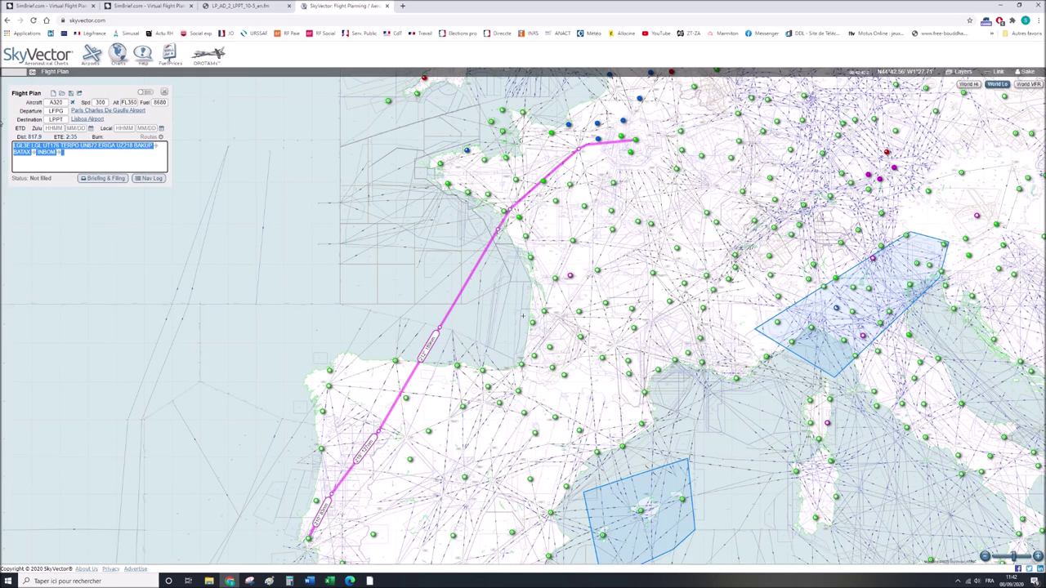
key(Delete)
Compare the World Hi and World VFR charts around Paris, and return to the World Lo chart.
drag(548, 170, 425, 339)
scroll(463, 328, up, 3)
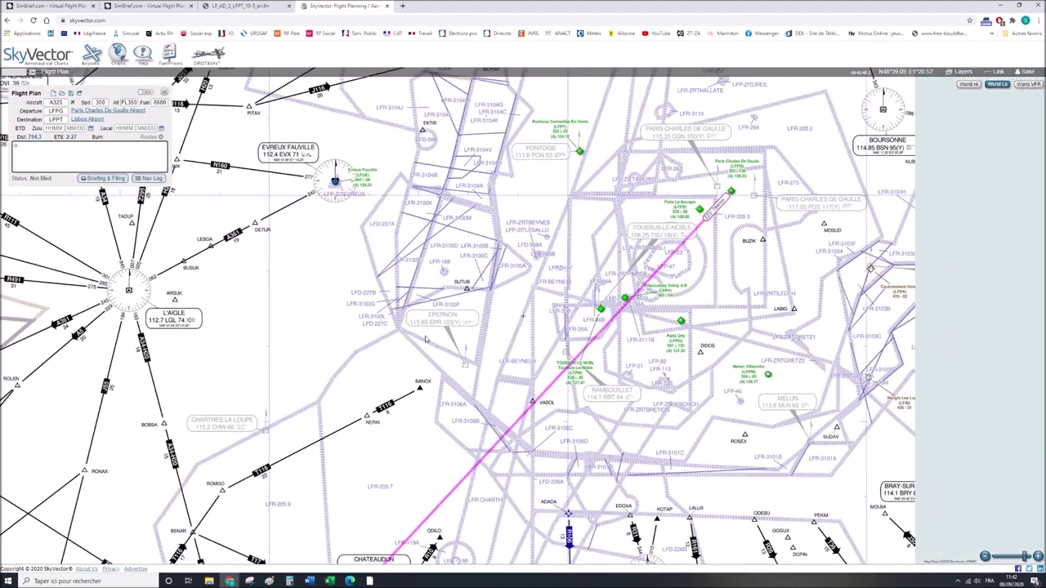
drag(425, 340, 291, 387)
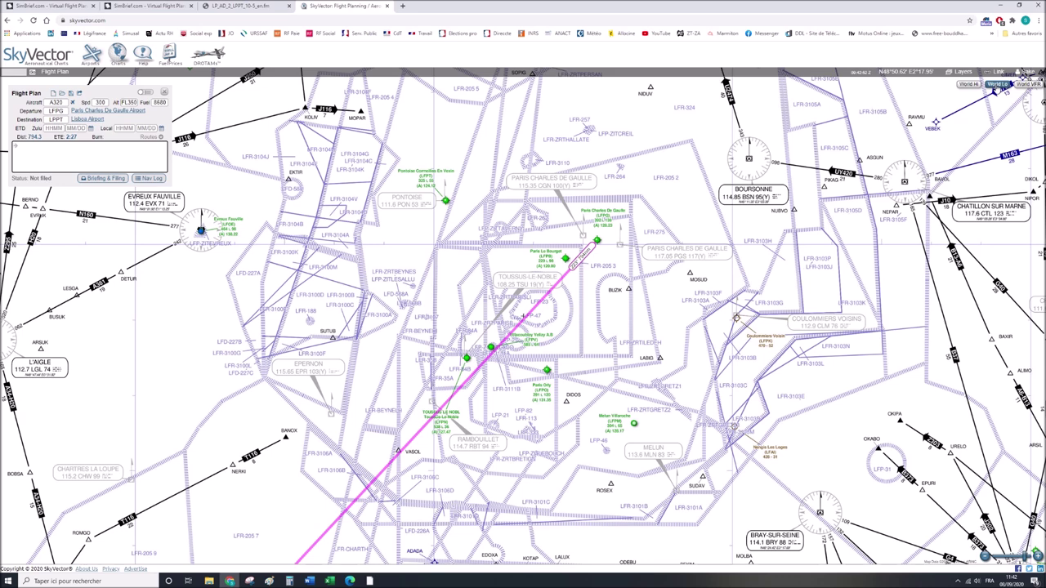
click(969, 85)
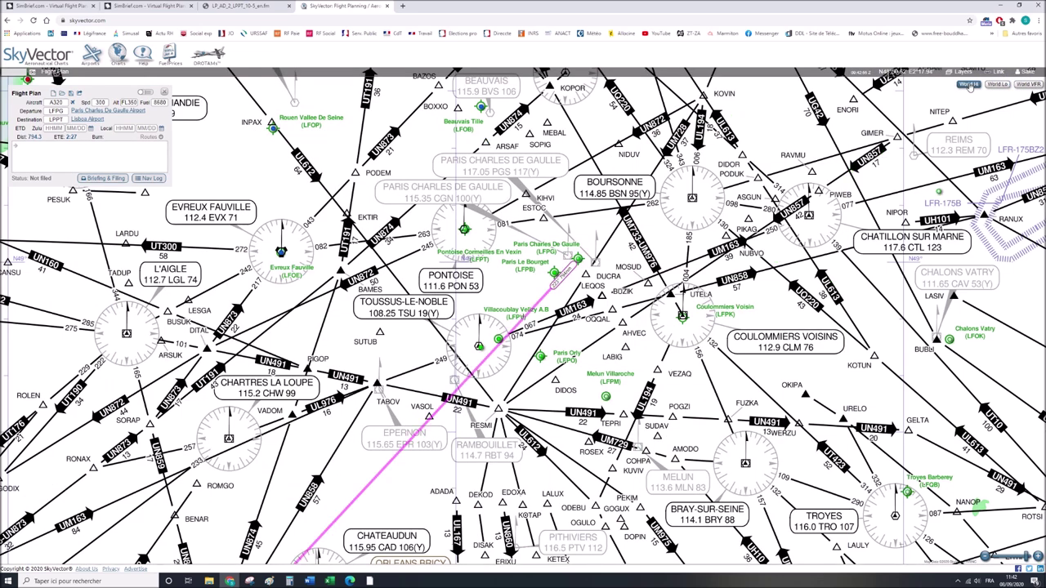
click(1028, 85)
click(613, 294)
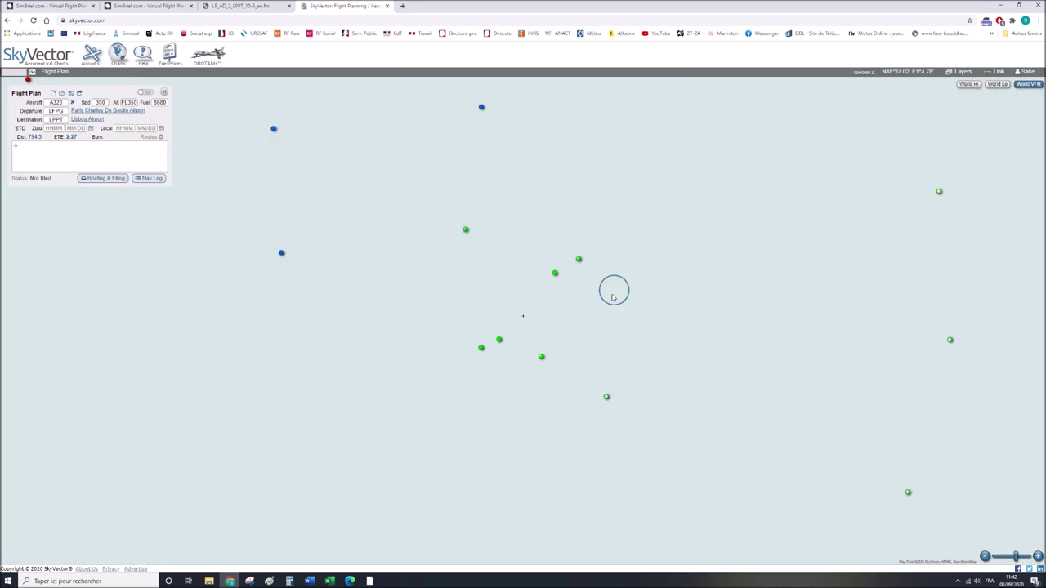
scroll(626, 280, up, 2)
drag(747, 194, 860, 121)
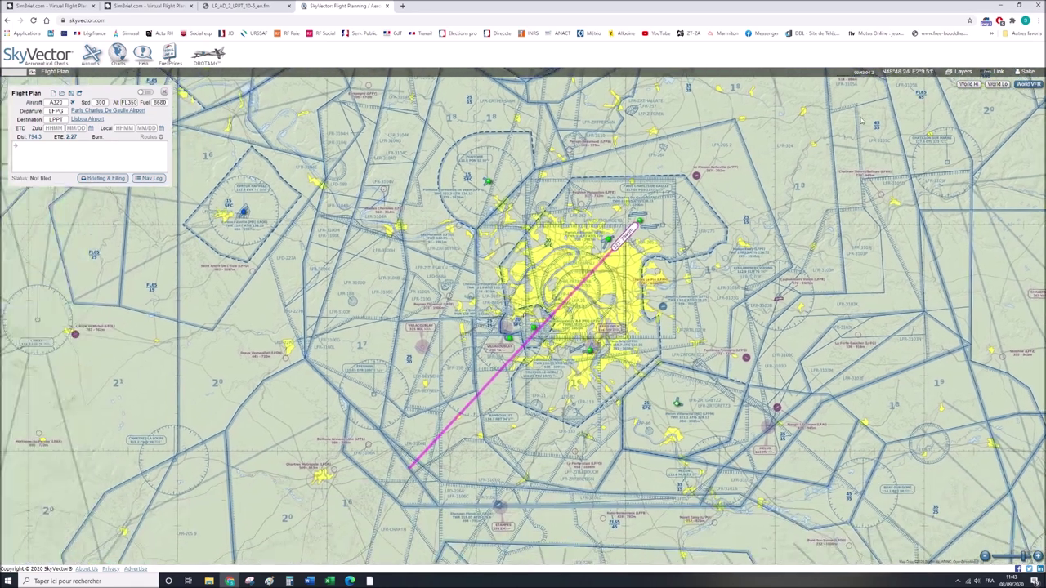
click(997, 84)
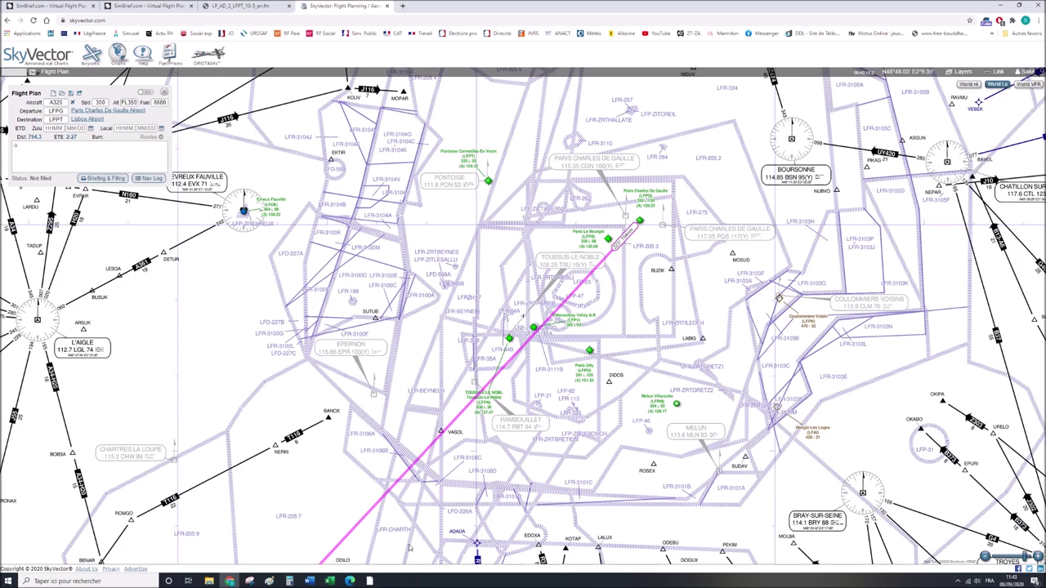
Switch to Navigraph Charts, open the SID charts for LFPG and display their overview on the map.
click(369, 581)
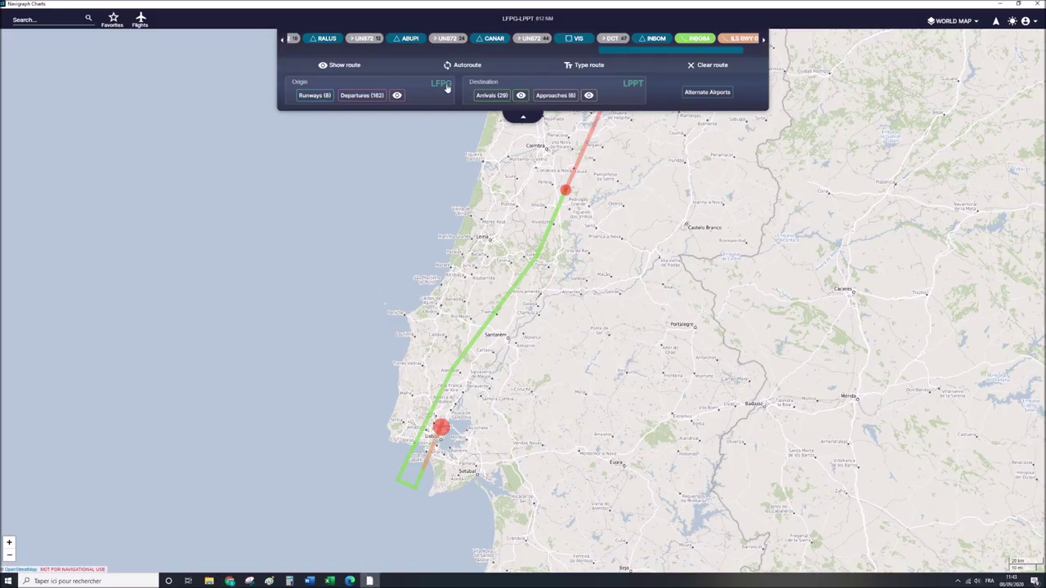
click(442, 84)
click(454, 121)
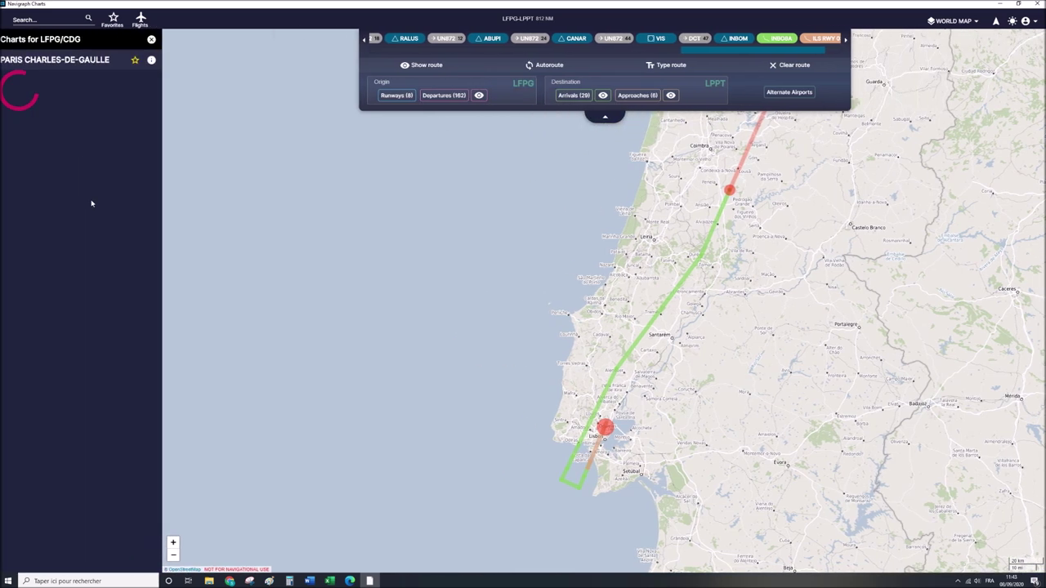
click(107, 77)
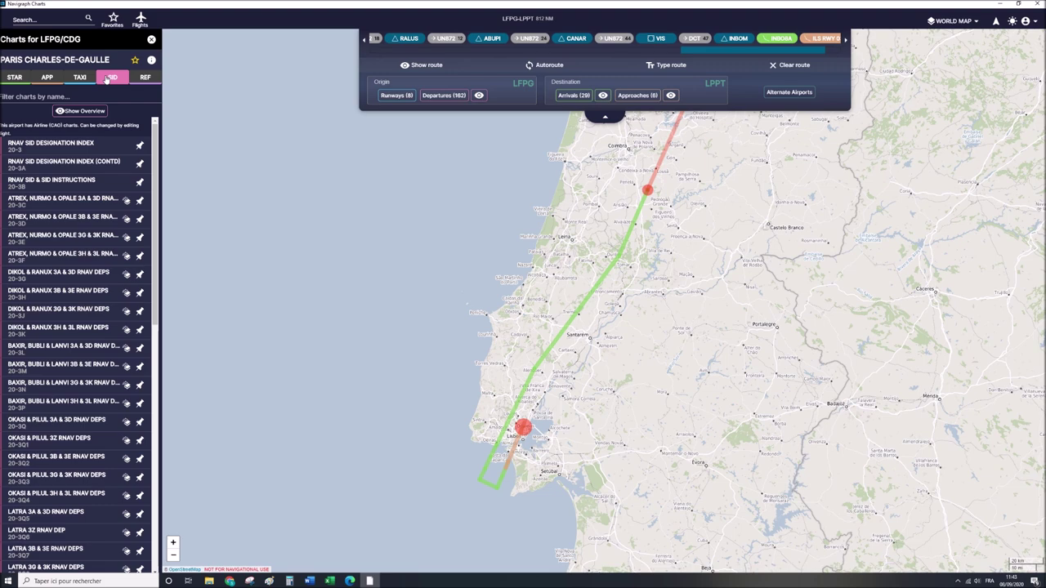
click(82, 111)
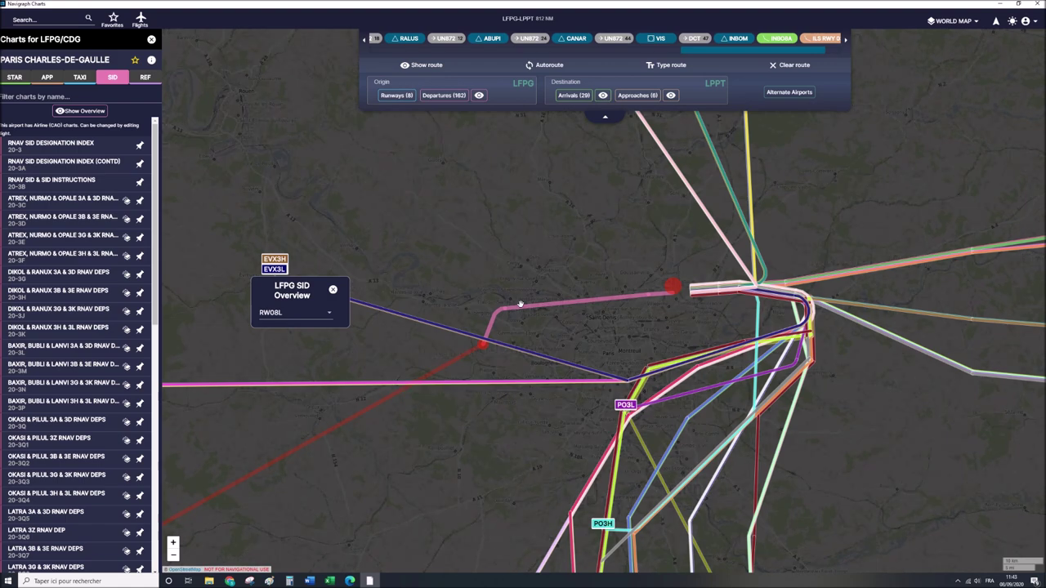
scroll(520, 304, down, 3)
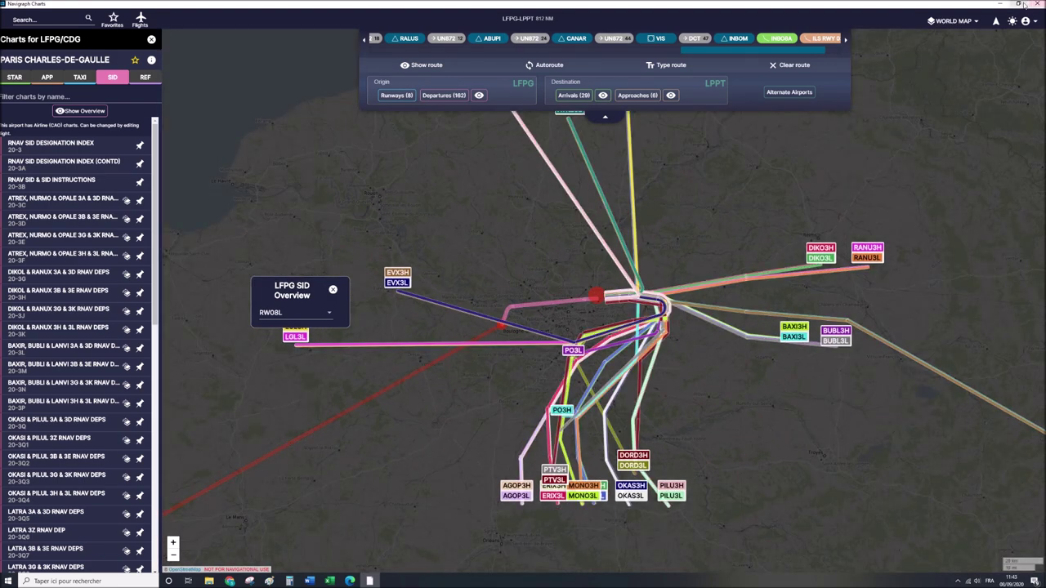
Arrange Navigraph Charts and the SkyVector browser window side by side, with the start of the track from Paris in view.
click(1020, 5)
click(1002, 6)
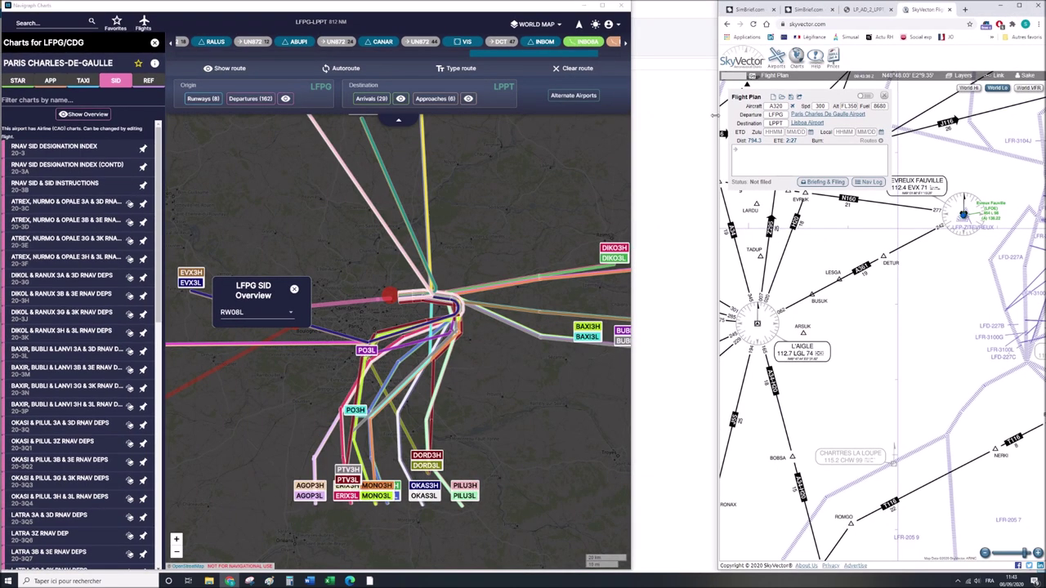
drag(630, 136, 532, 142)
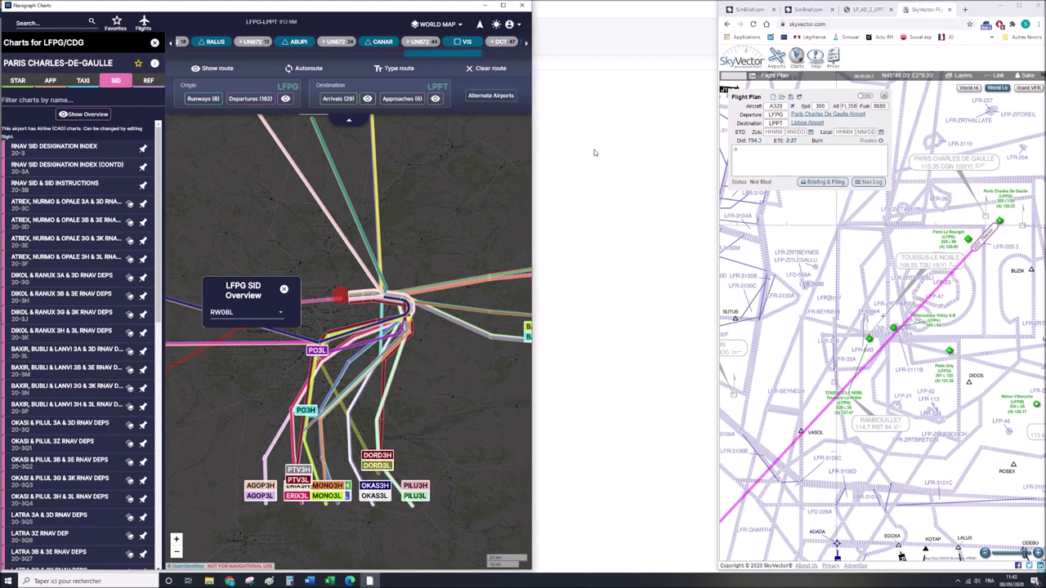
drag(716, 172, 532, 179)
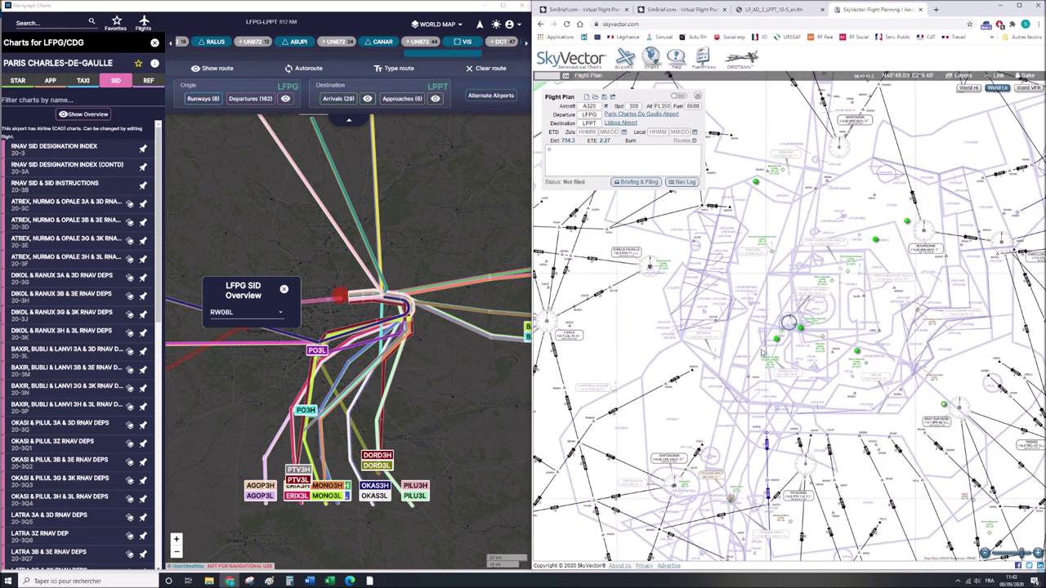
drag(746, 400, 765, 335)
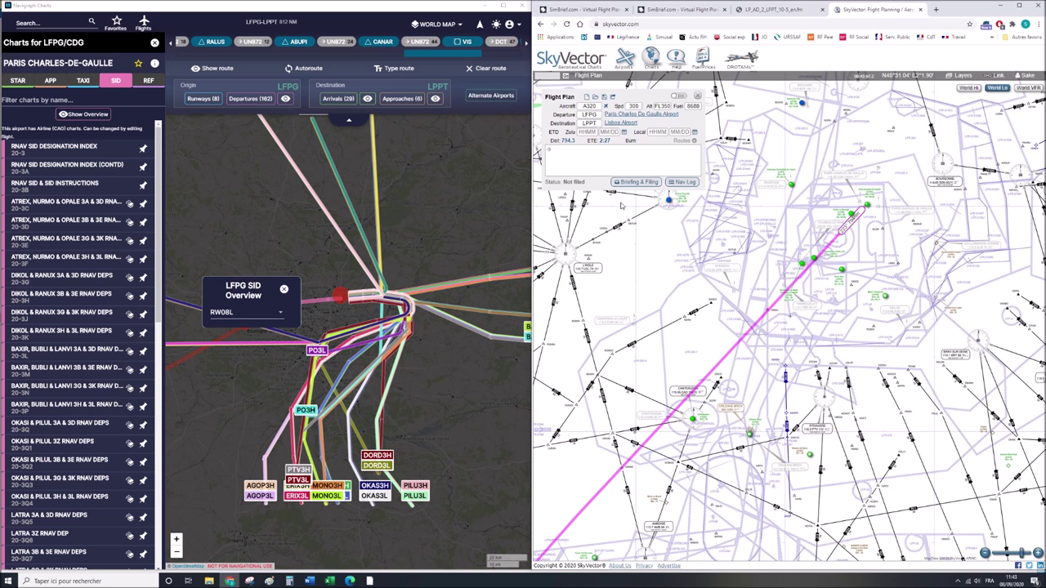
Set the LFPG SID overview to runway RW26R, and move its box aside so the departures west of Paris can be examined.
click(276, 317)
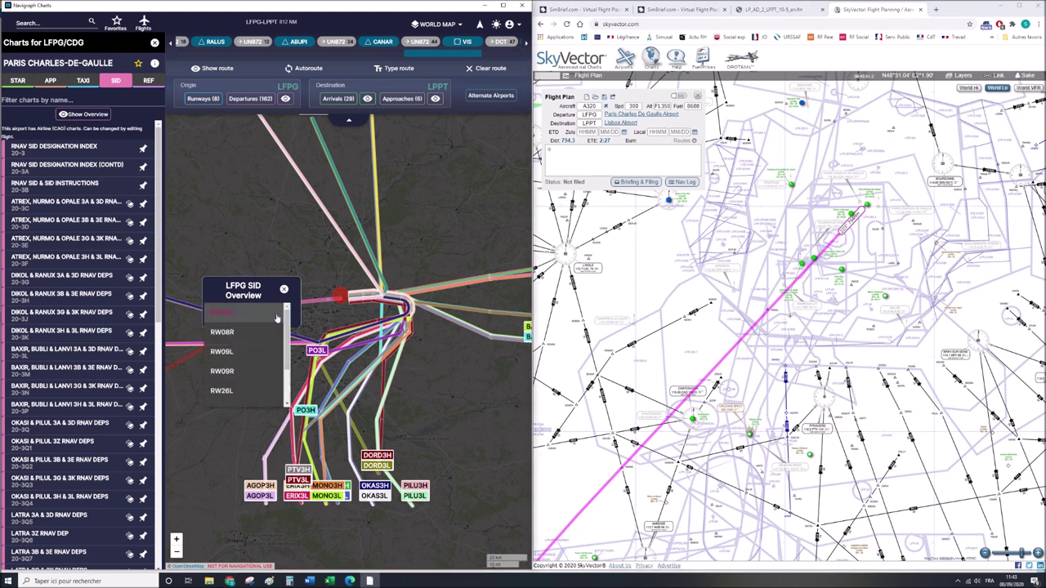
scroll(288, 351, down, 2)
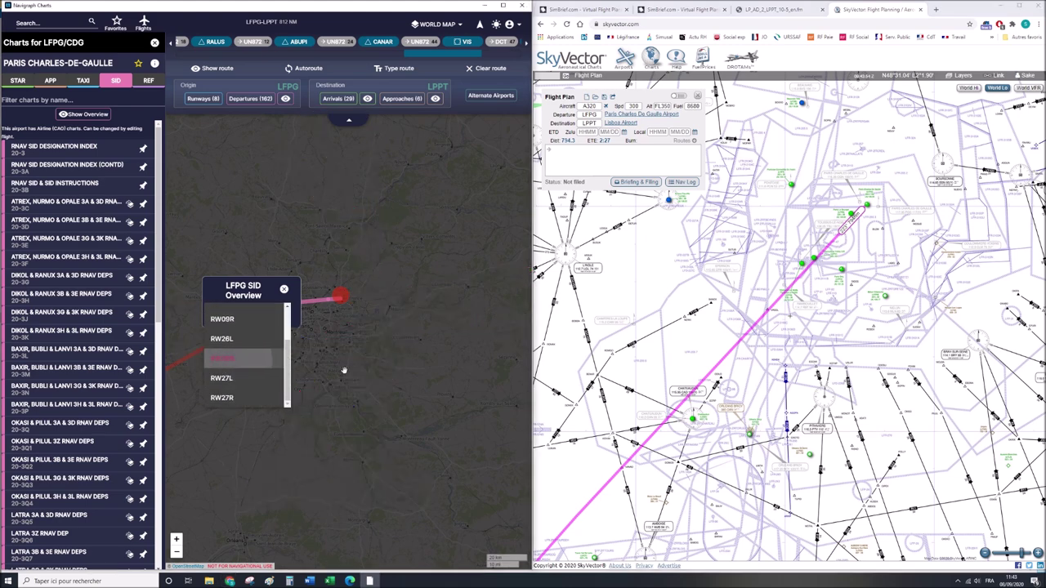
click(292, 360)
click(284, 289)
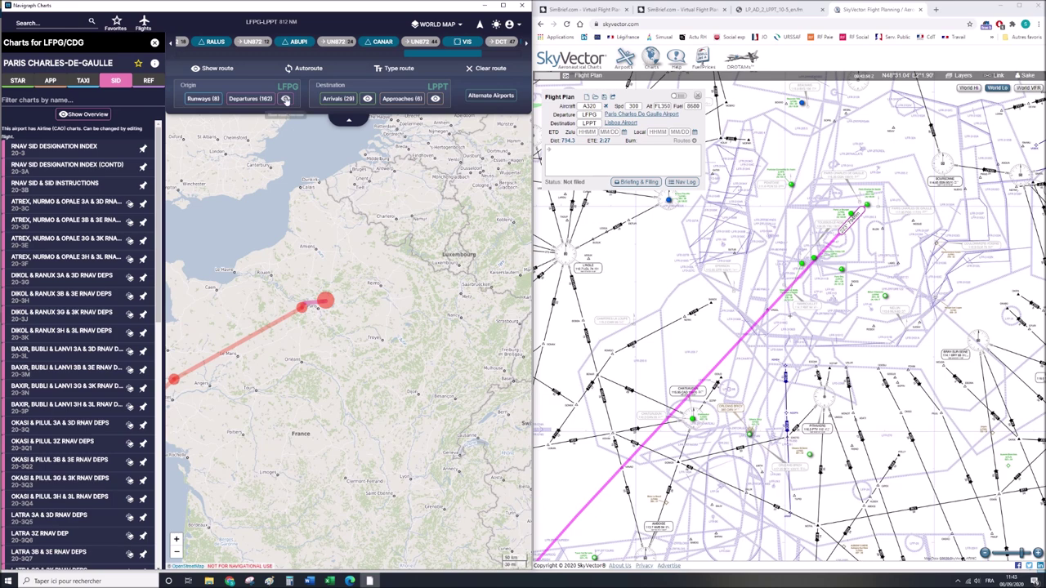
click(285, 99)
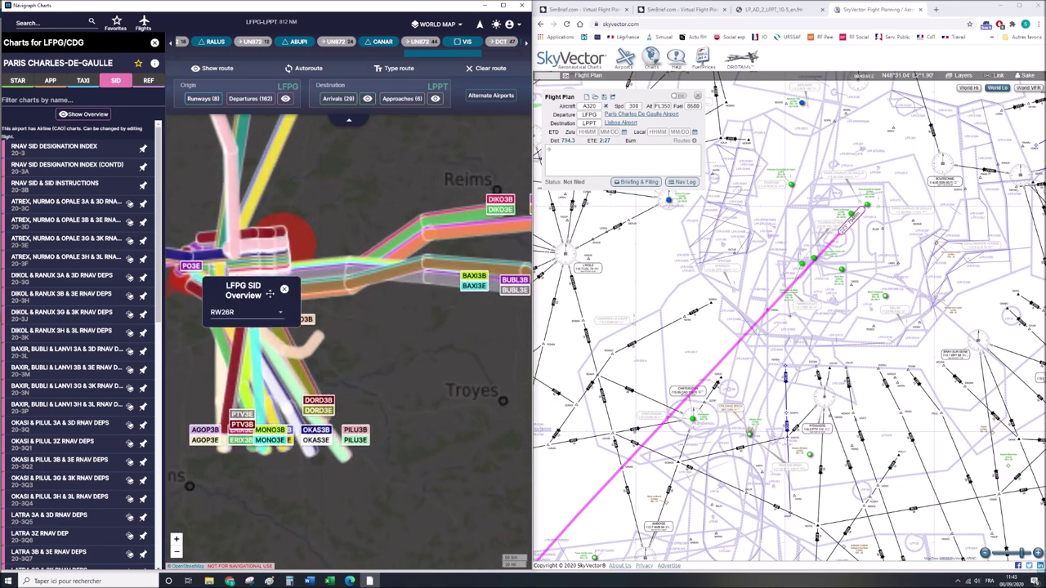
drag(284, 298, 418, 161)
drag(325, 321, 470, 365)
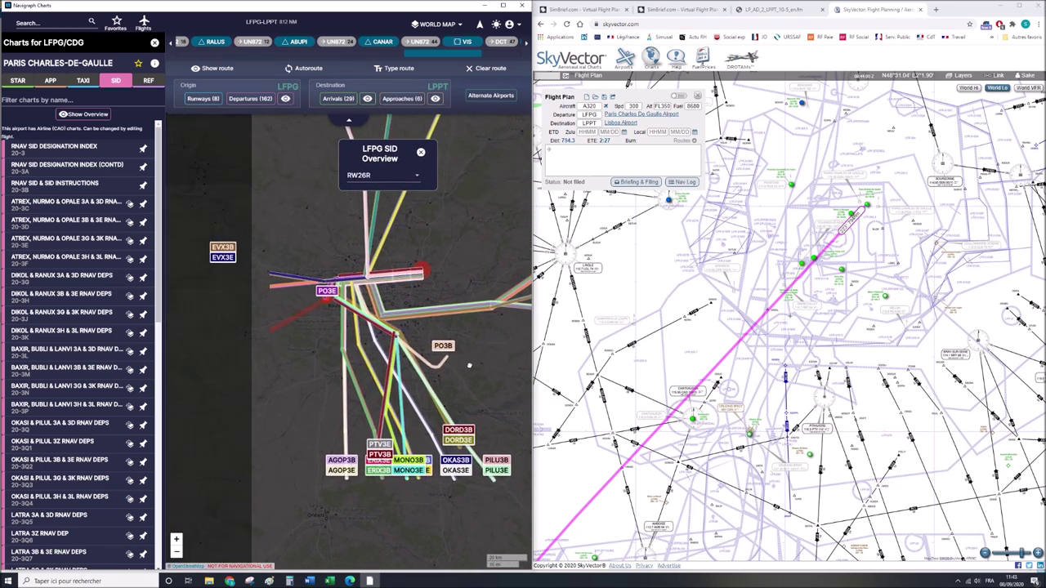
drag(330, 327, 385, 355)
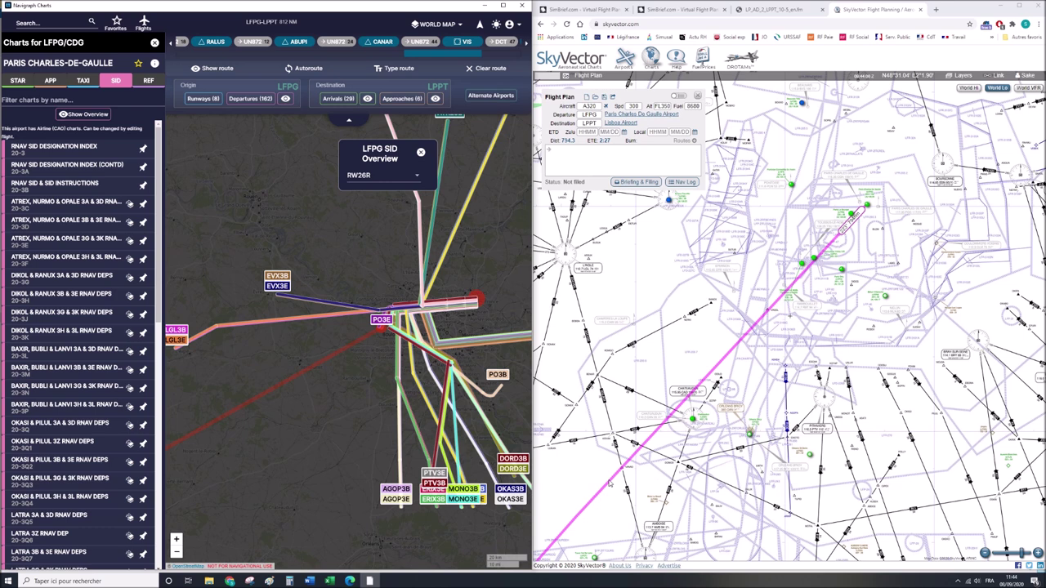
drag(319, 390, 267, 352)
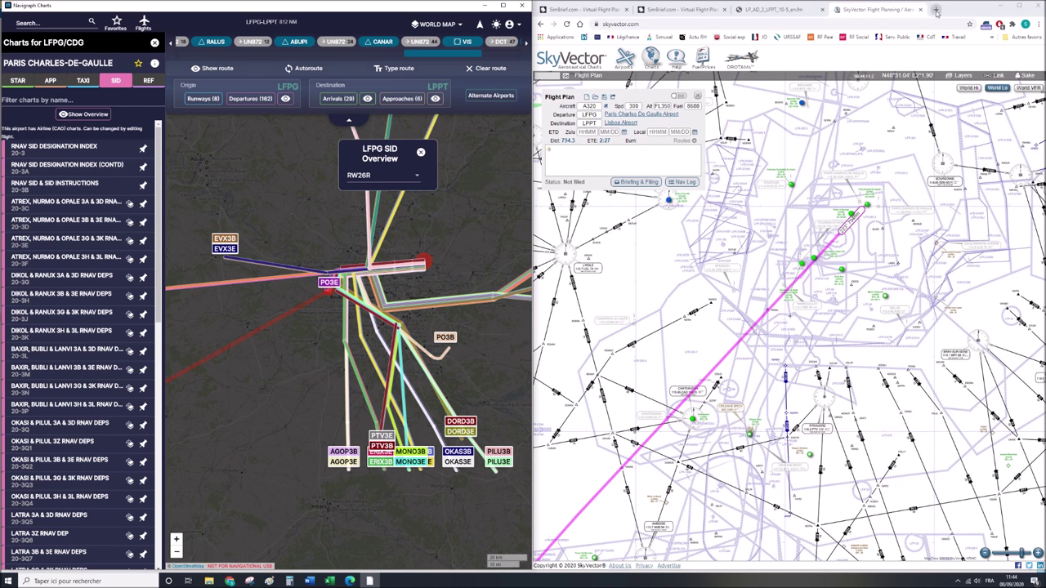
Replace the LPPT arrival chart with a Google search for "sia", and open the 13 August 2020 eAIP France from the SIA website.
click(768, 9)
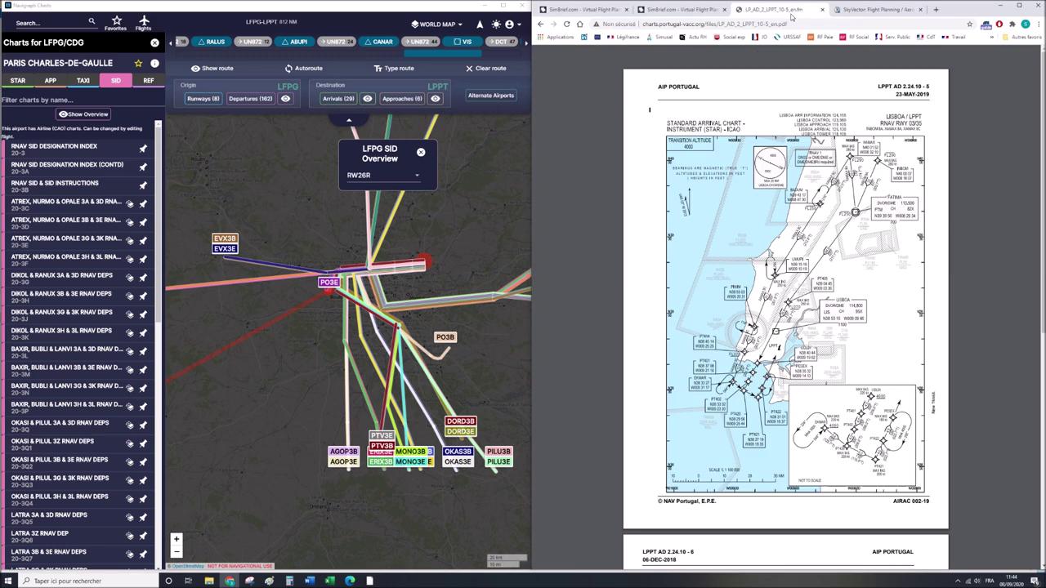
click(580, 26)
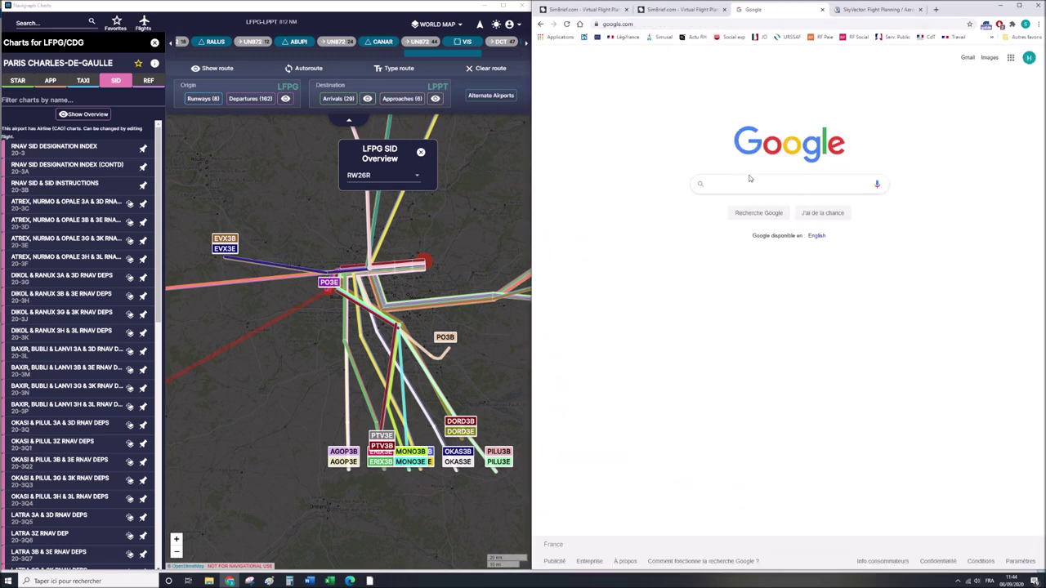
text(sia)
key(Return)
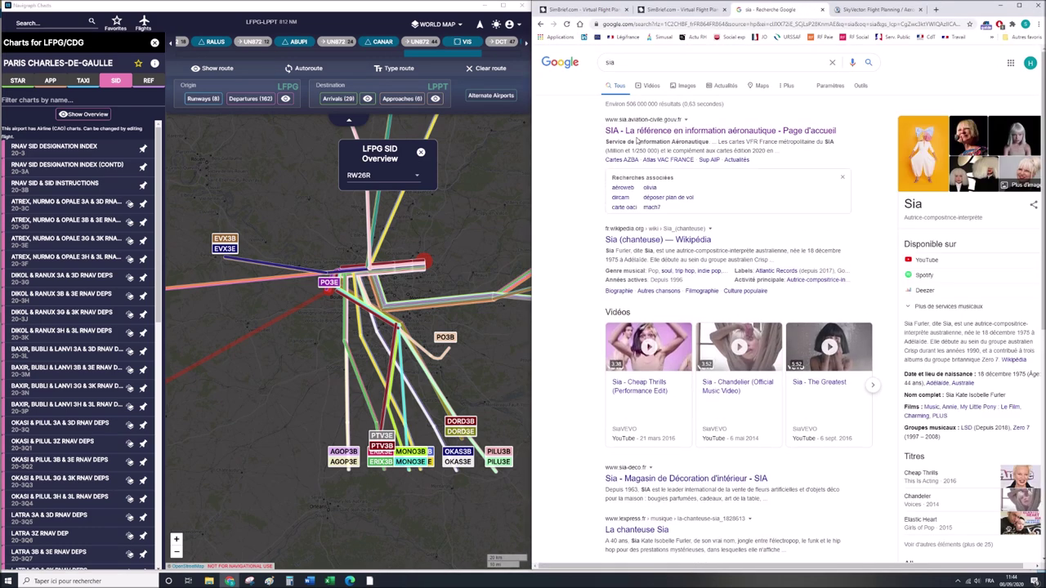
click(636, 139)
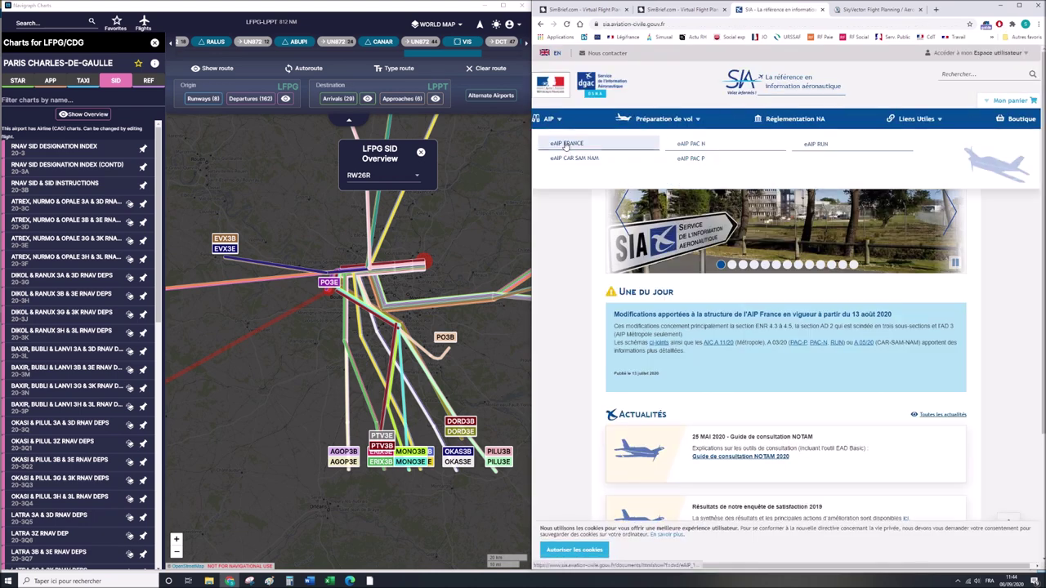
click(564, 142)
click(623, 263)
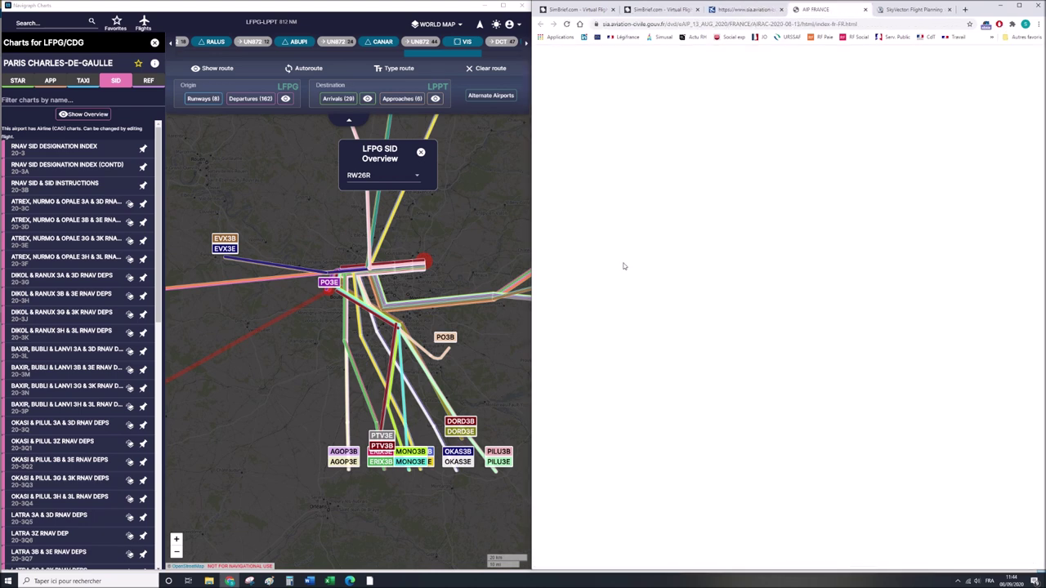
Open the list of charts related to the aerodrome (AD 2.24) for LFPG Paris Charles de Gaulle in the eAIP France.
click(597, 216)
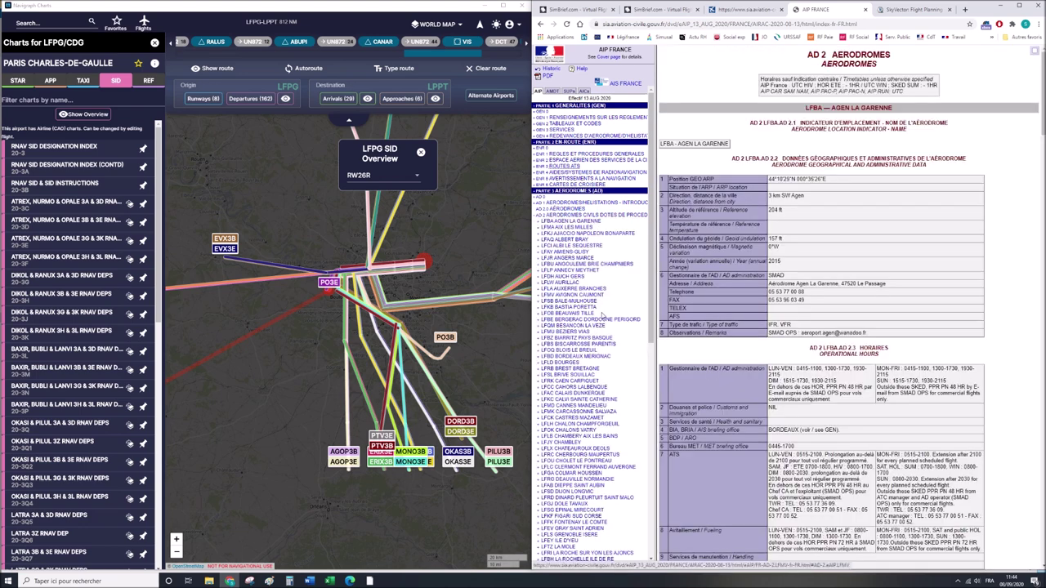
scroll(603, 323, down, 5)
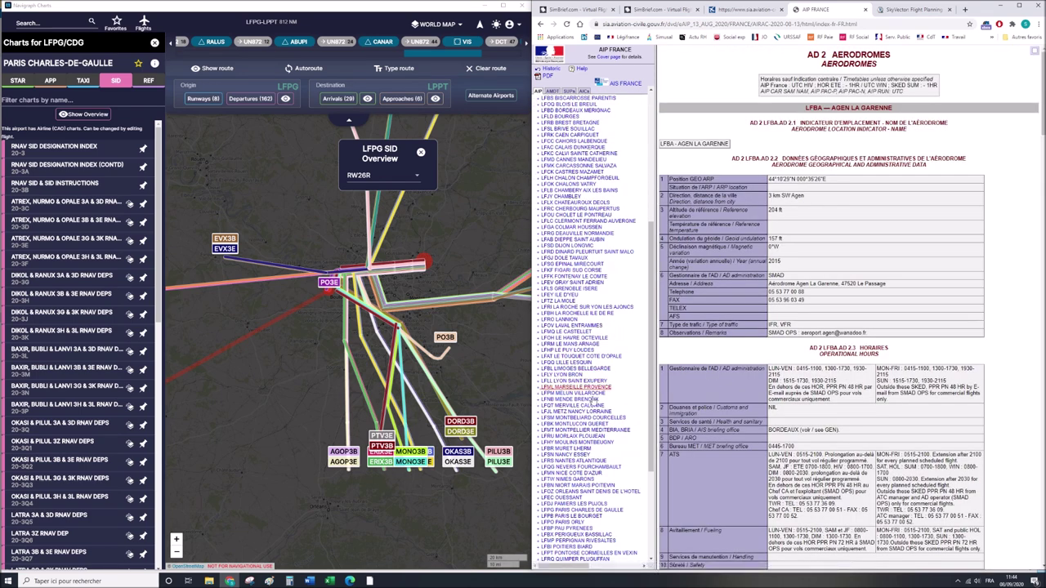
click(570, 511)
scroll(576, 513, down, 5)
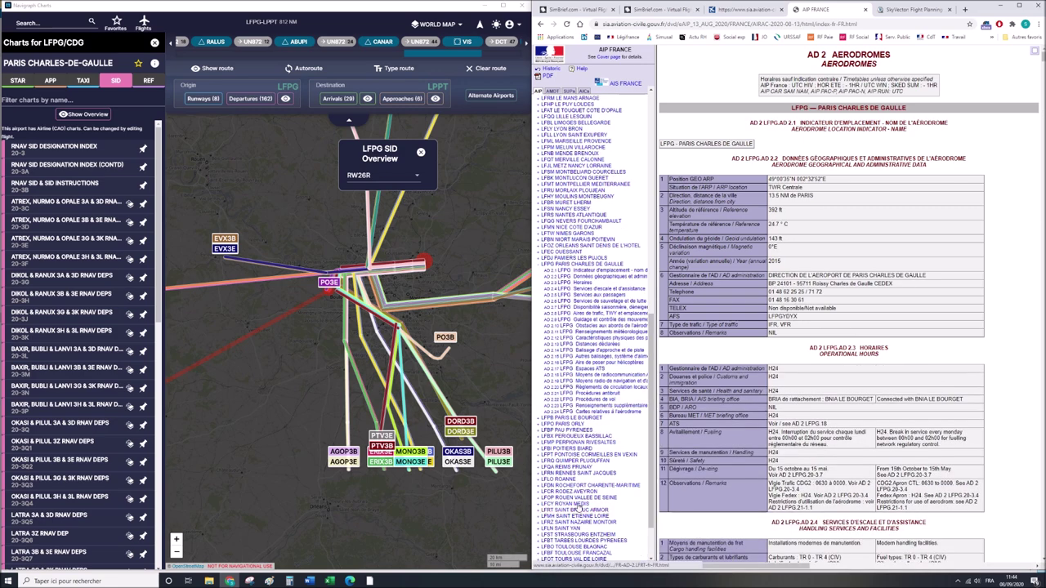
click(604, 413)
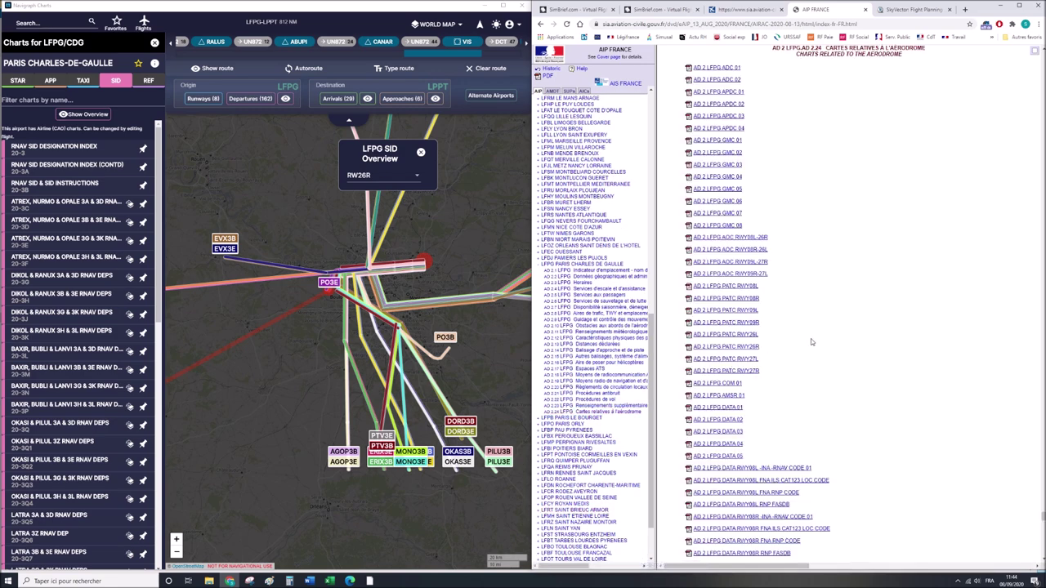
Open the LFPG SID RWY26L-26R-27L-27R RNAV AGOPA ERIXU LATRA OKASI PILUL chart, and show the browser full screen.
scroll(811, 338, down, 3)
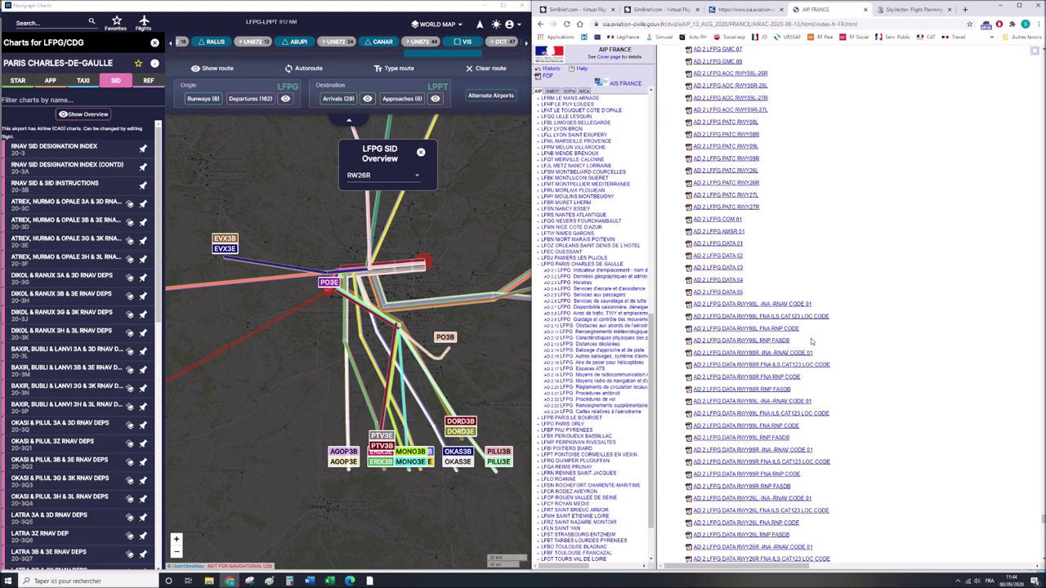
scroll(812, 342, down, 3)
scroll(812, 341, down, 15)
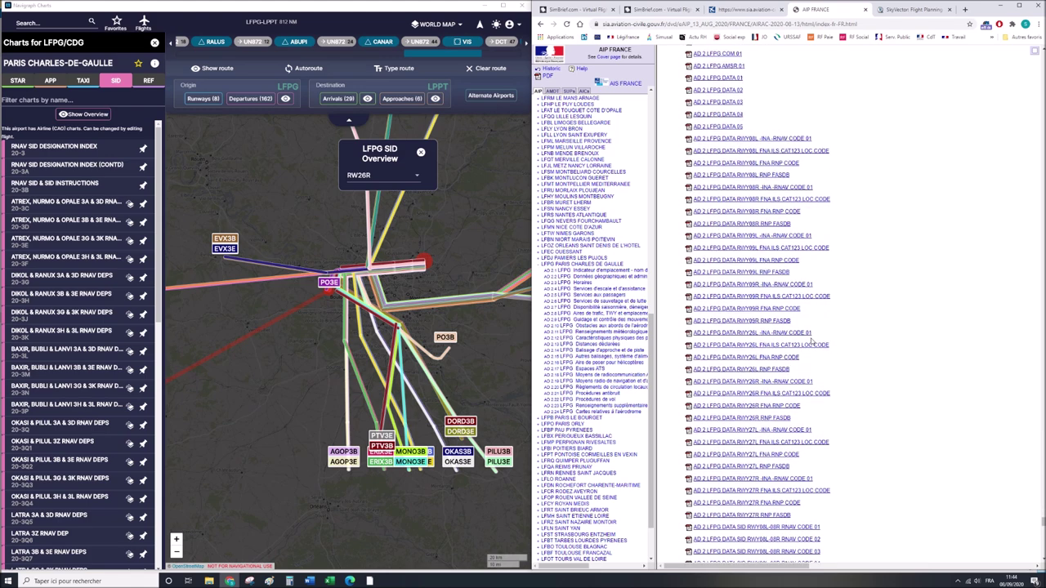
scroll(812, 342, down, 5)
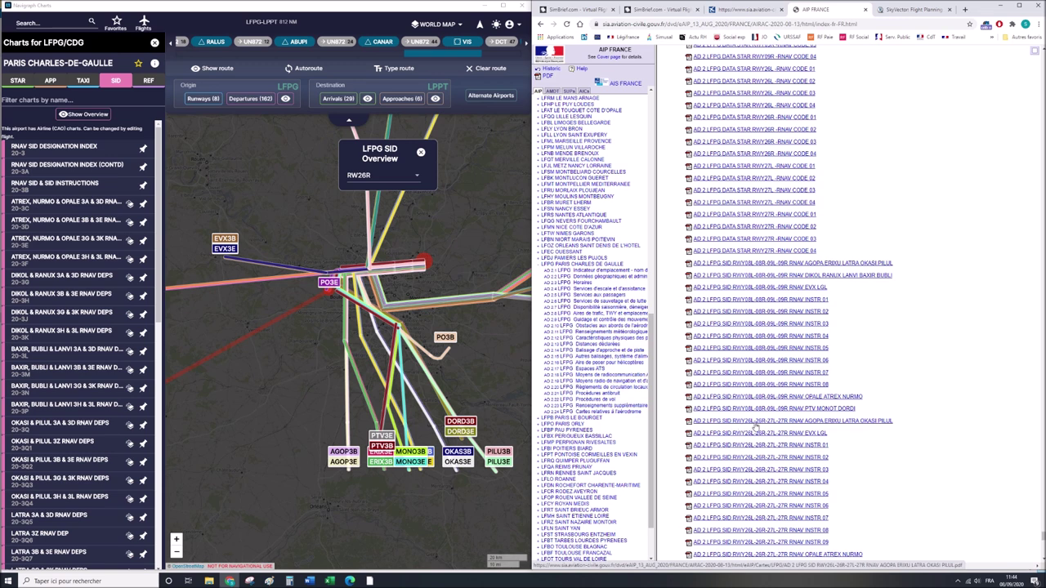
click(758, 423)
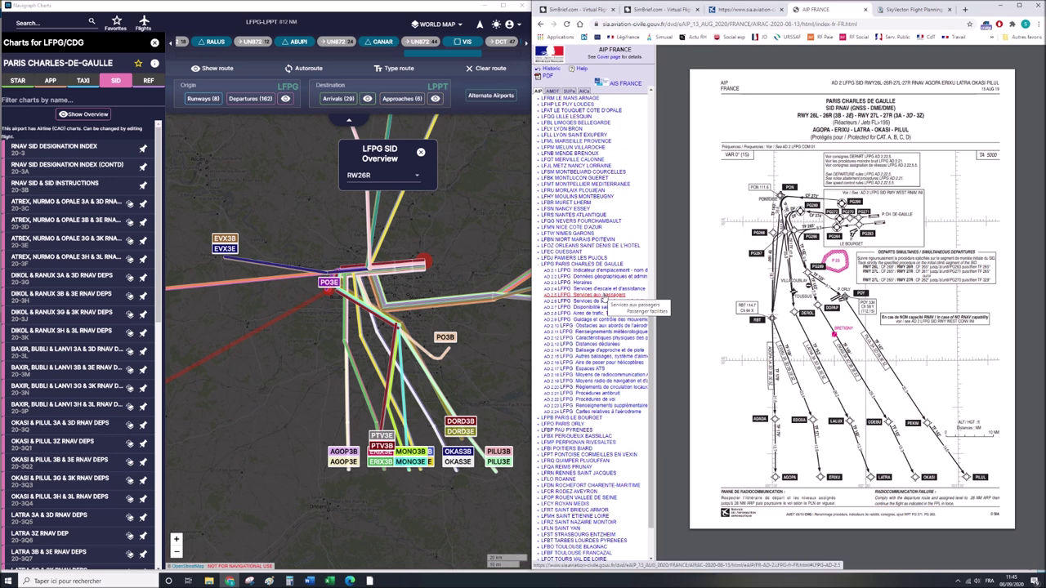
click(482, 6)
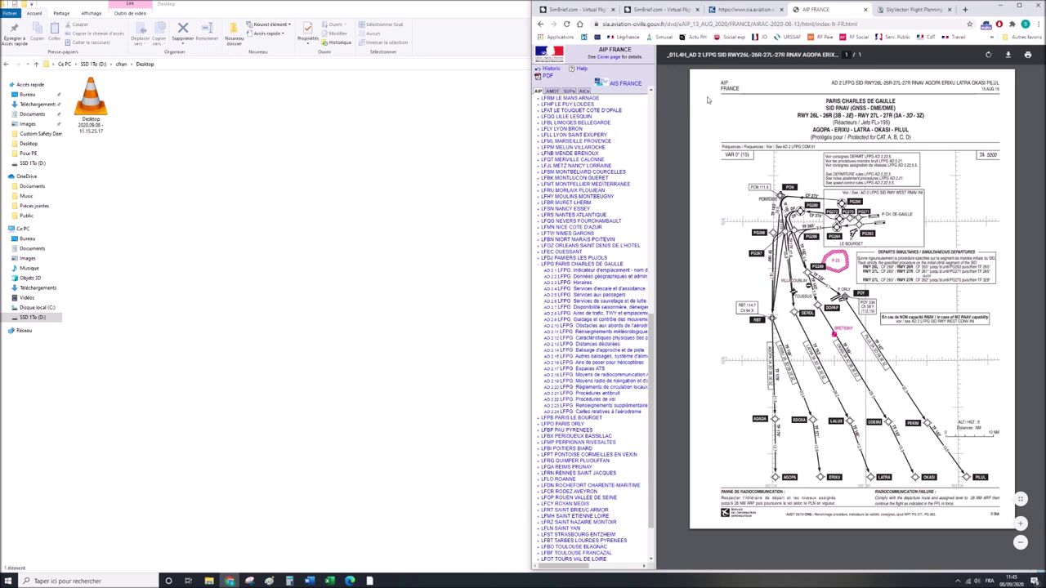
click(1019, 6)
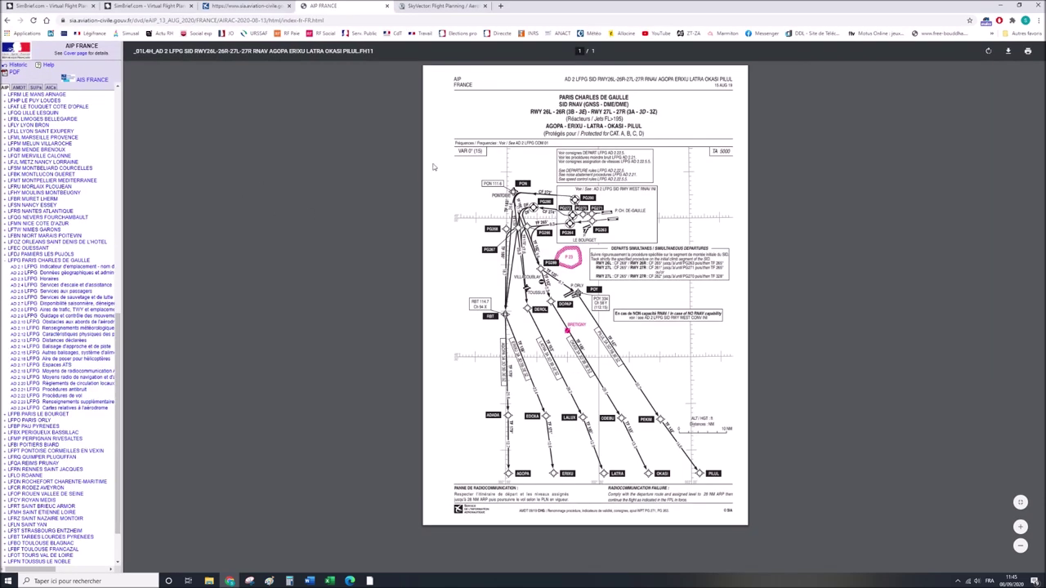
View the EVX LGL and INSTR 01 charts of the LFPG RWY26L-26R-27L-27R RNAV departures, and return to the chart list.
click(7, 20)
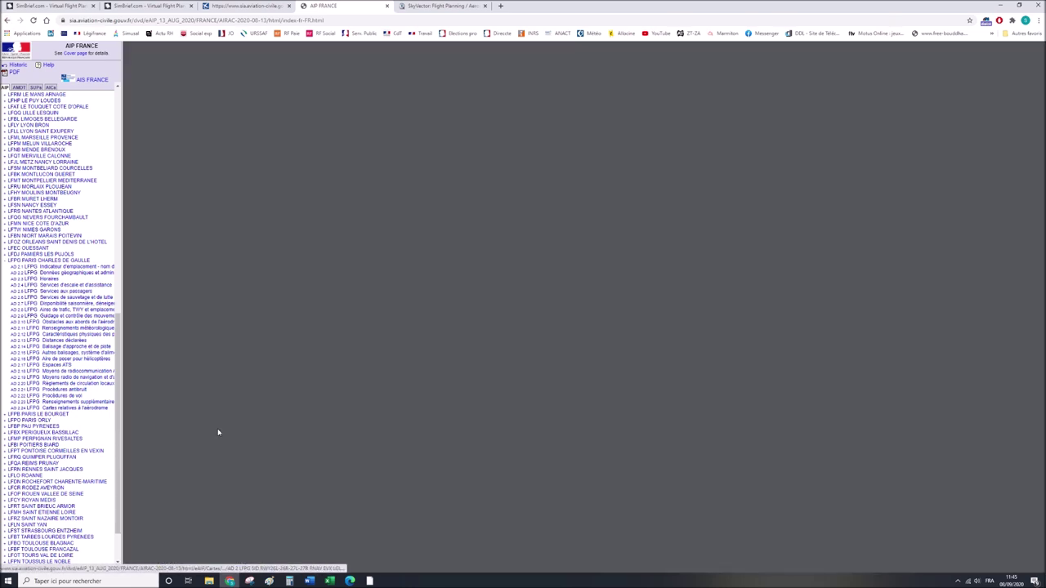
click(218, 430)
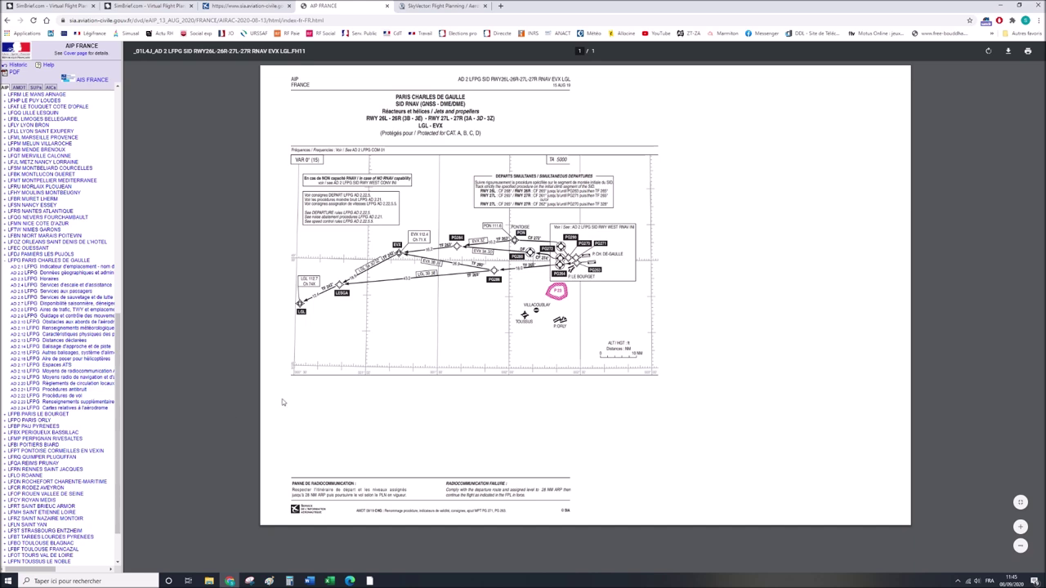
click(8, 21)
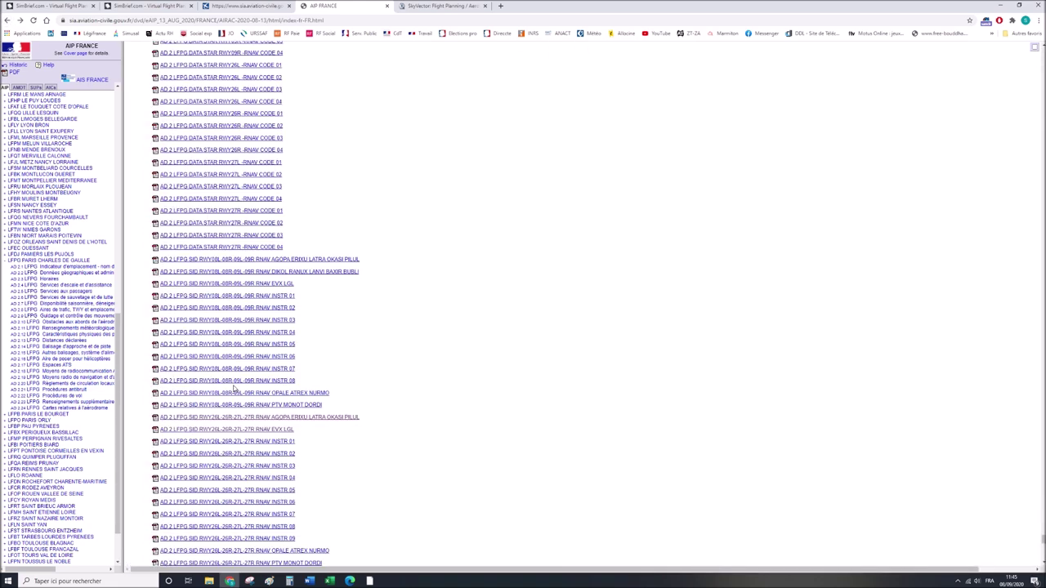
click(240, 441)
click(7, 19)
Look through the westbound-runway departure charts for OPALE ATREX NURMO, PTV MONOT DORDI and RANUX LANVI BUBLI DIKOL BAXIR.
scroll(278, 398, down, 1)
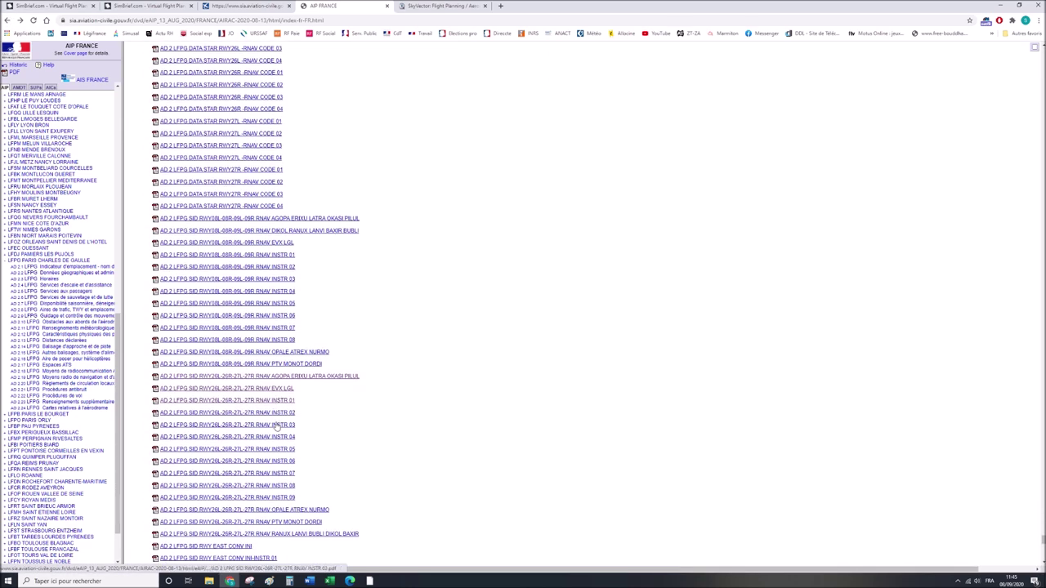
click(262, 510)
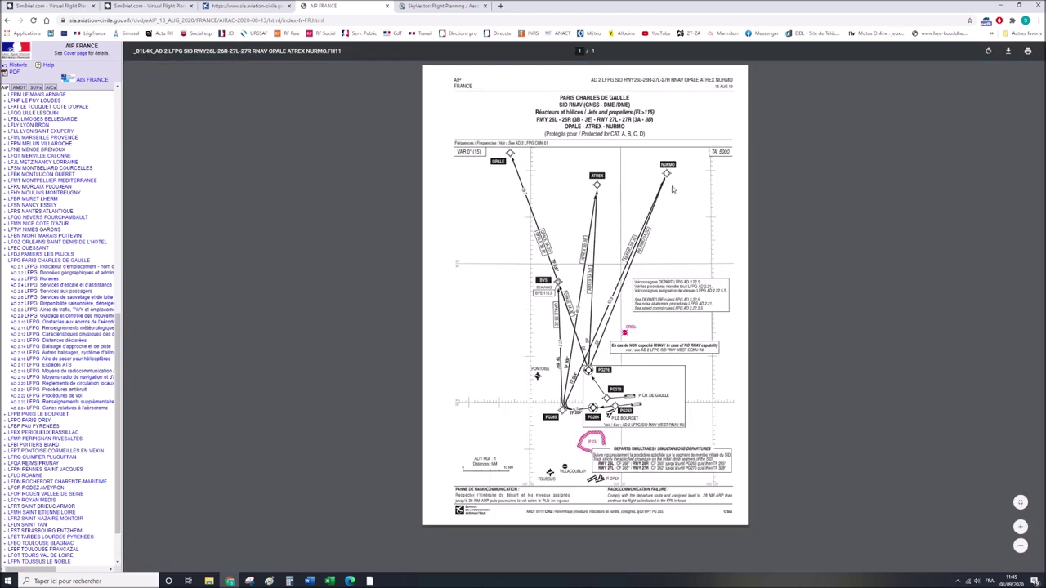
click(7, 20)
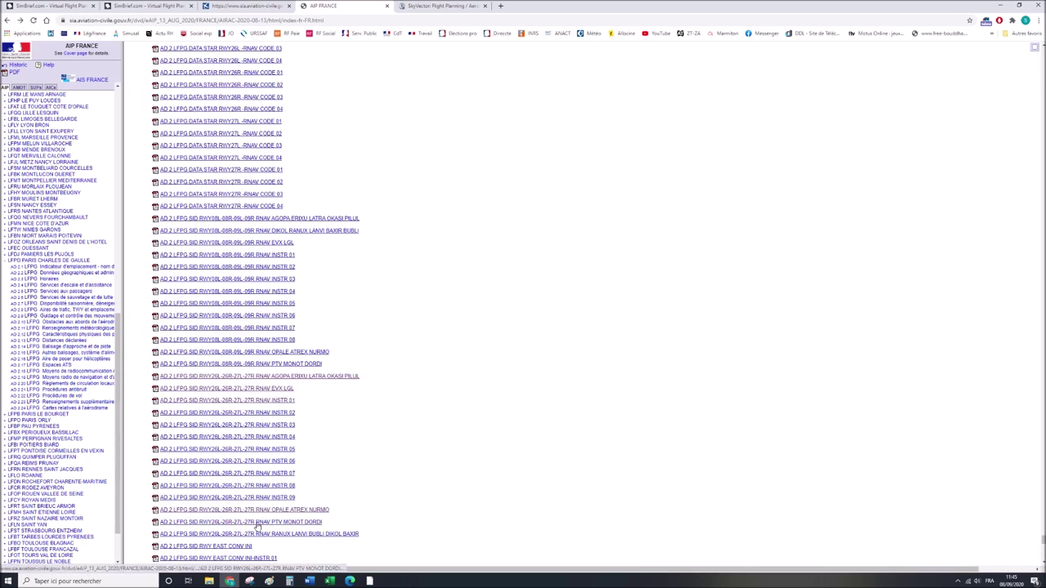
click(257, 523)
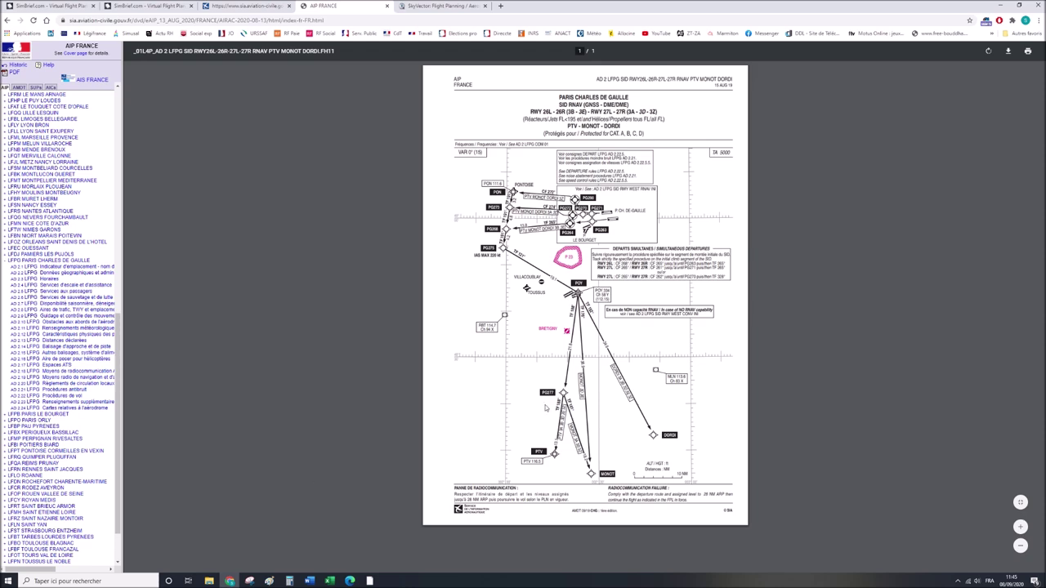
click(7, 19)
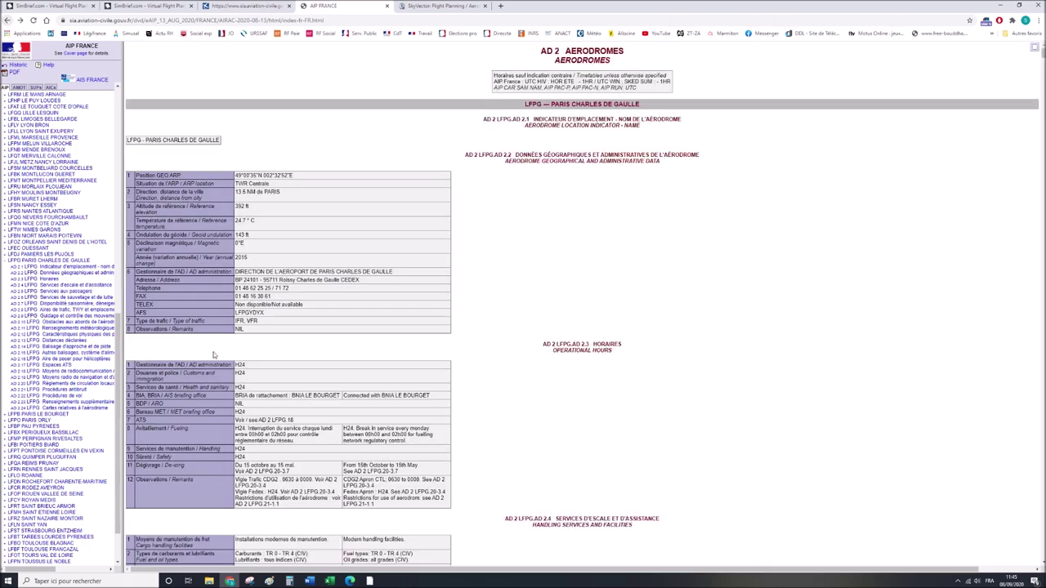
click(262, 536)
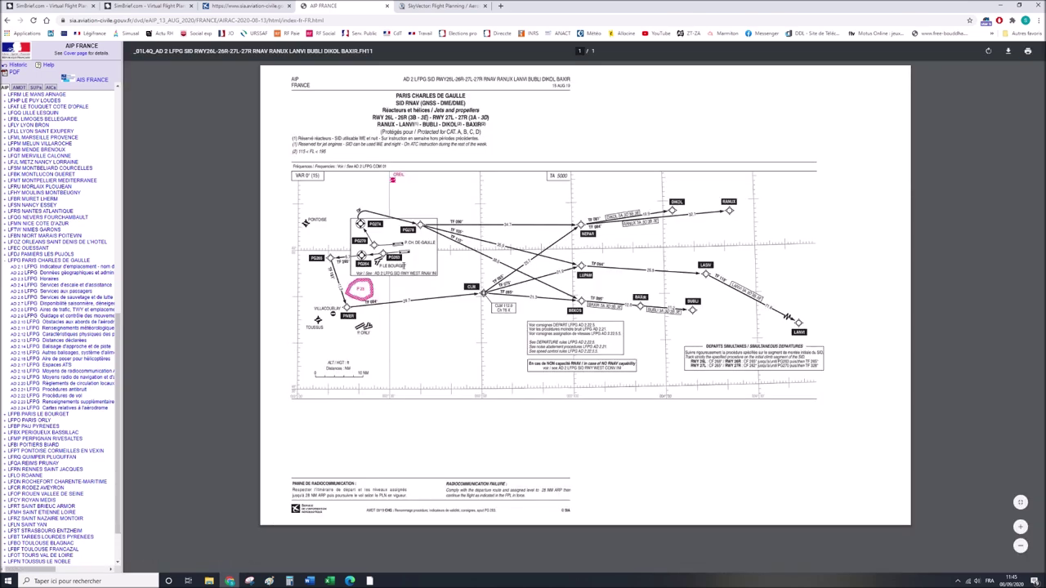
click(7, 19)
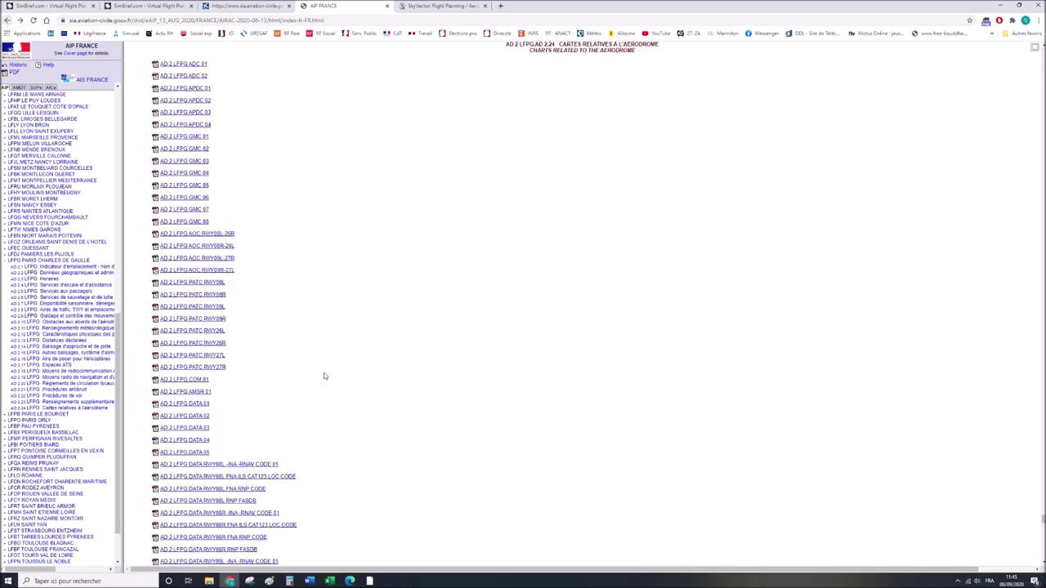
Recheck the EVX LGL departure chart, reopen the AGOPA ERIXU LATRA OKASI PILUL chart and highlight its line of exit points.
click(277, 392)
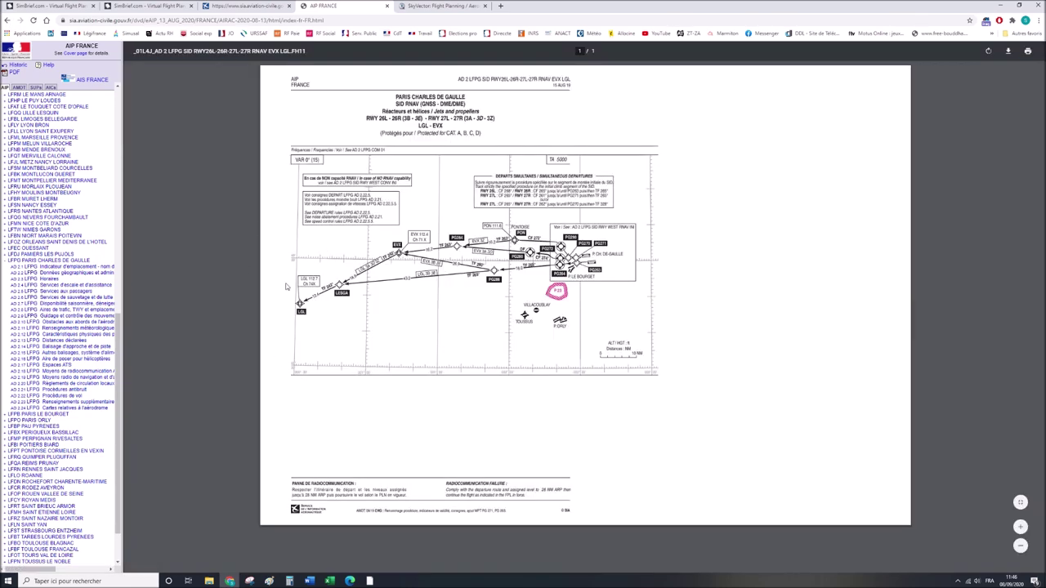
click(7, 20)
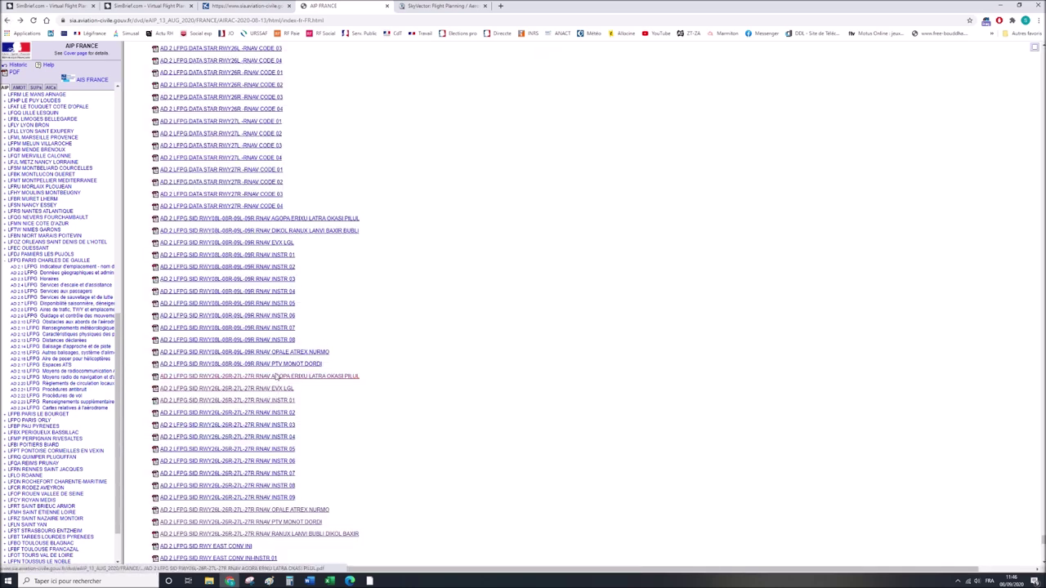
click(276, 377)
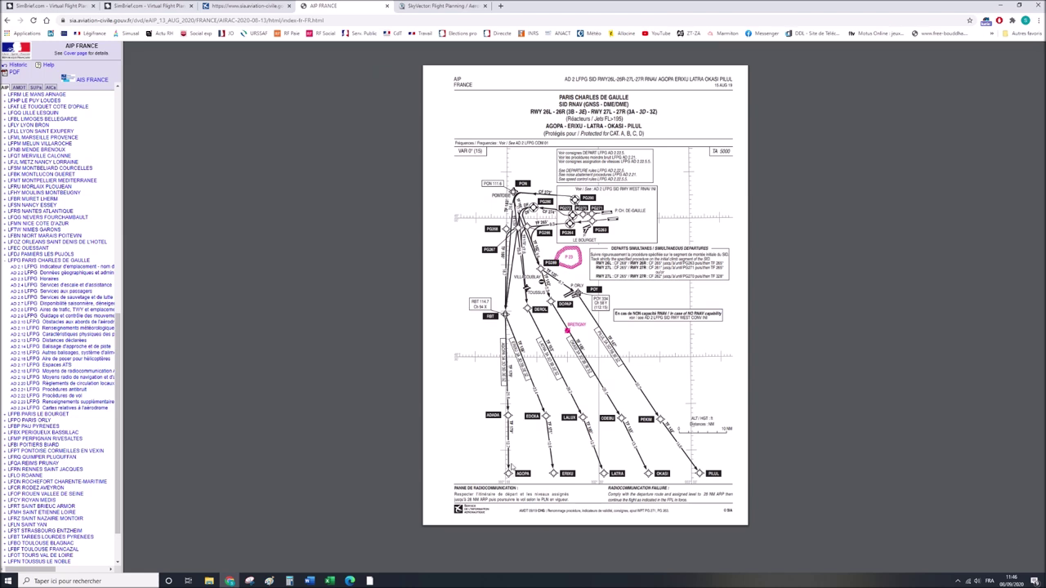
drag(546, 127, 646, 128)
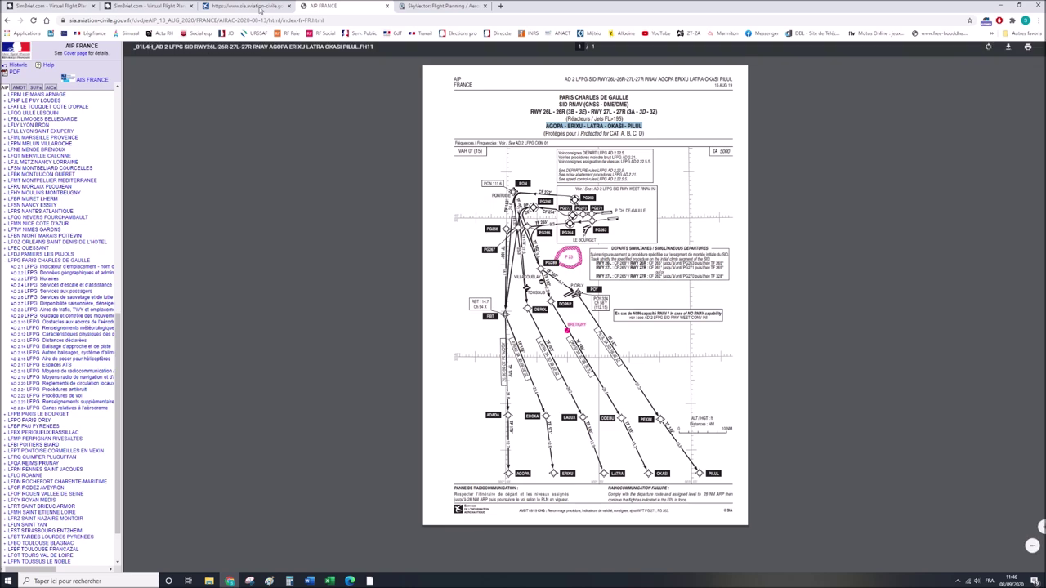
Switch to SkyVector and locate the waypoint AGOPA on the map, checking its spelling against the SID chart.
click(437, 6)
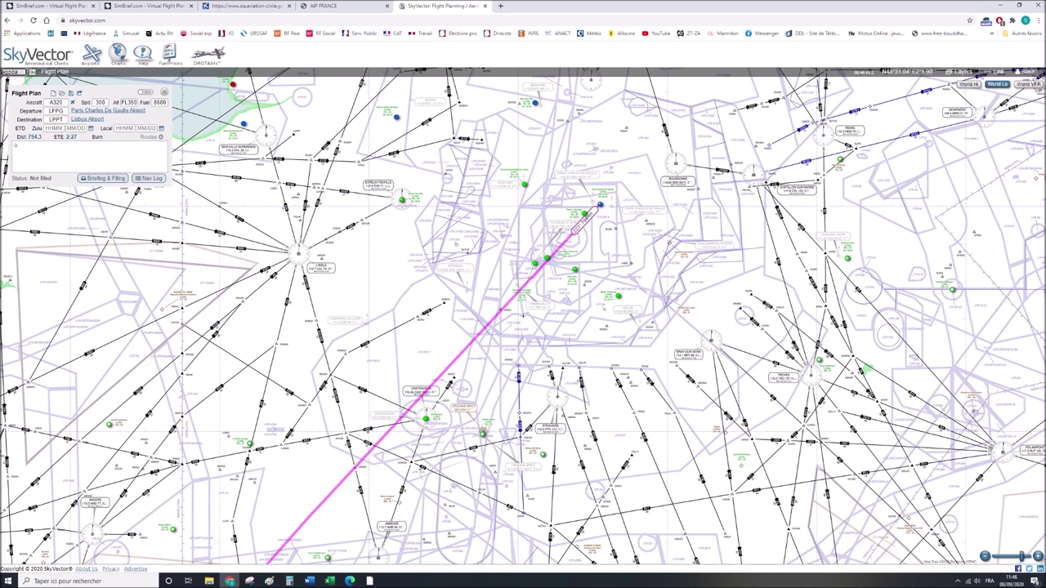
click(35, 73)
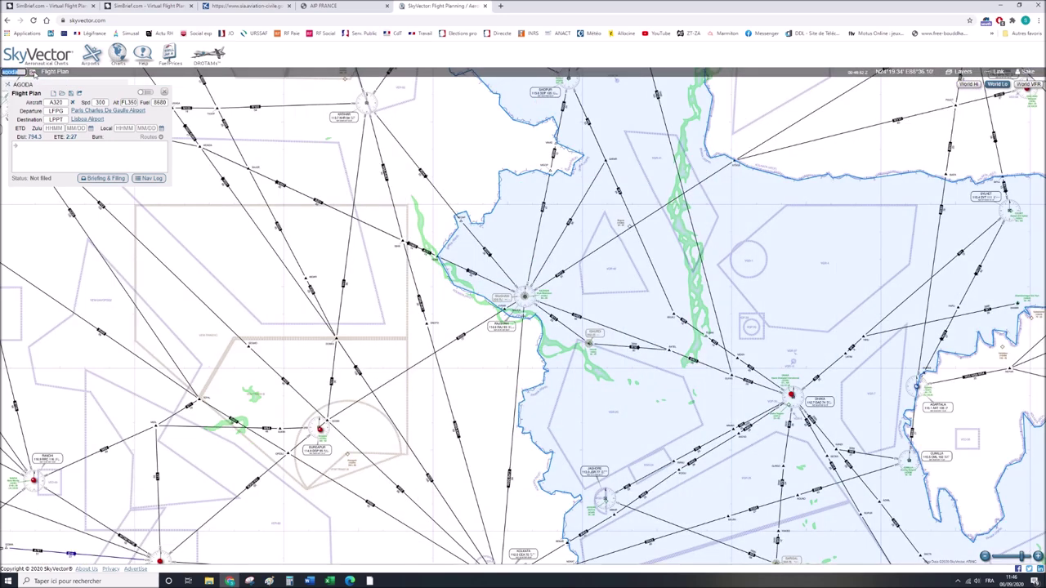
click(324, 5)
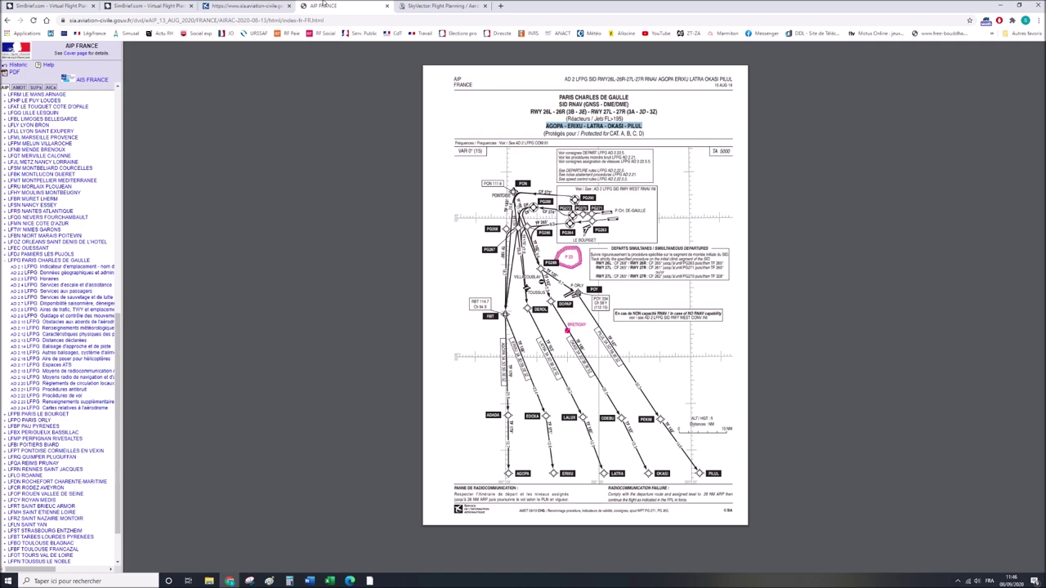
click(409, 7)
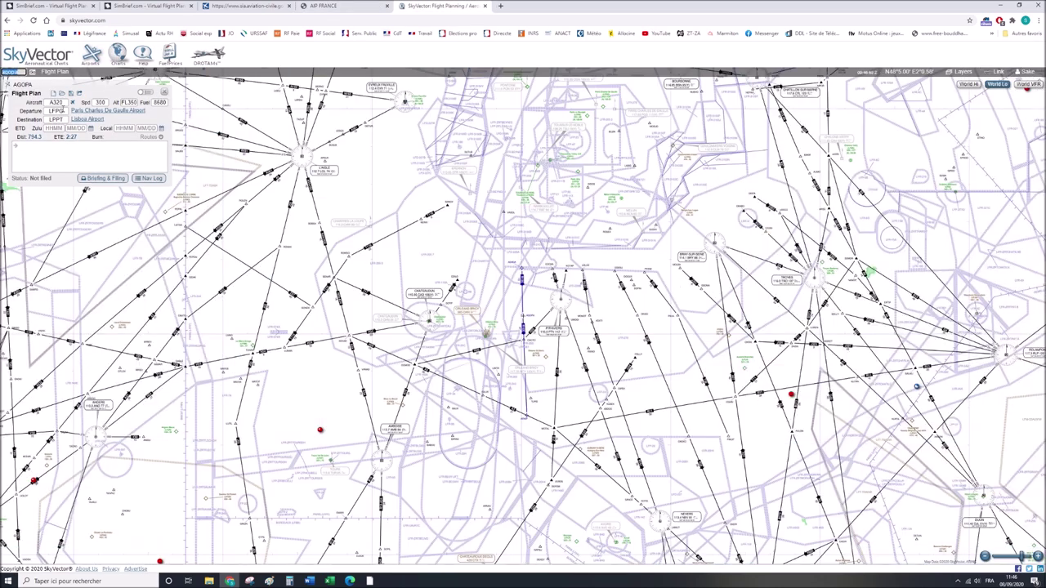
click(23, 84)
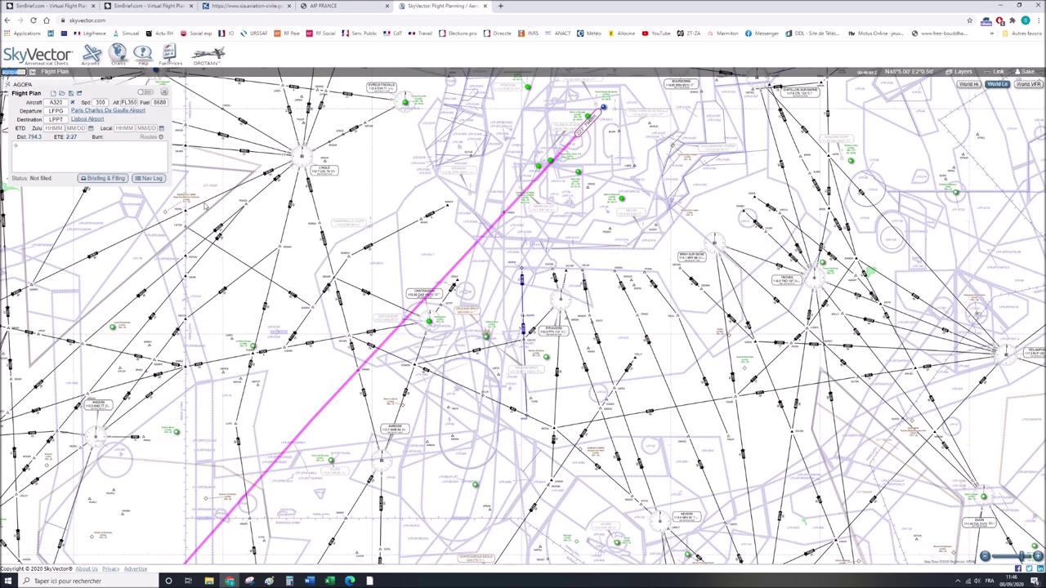
Add the waypoint AGOPA and the AGOPA3B departure from LFPG to the flight plan route.
scroll(491, 360, up, 1)
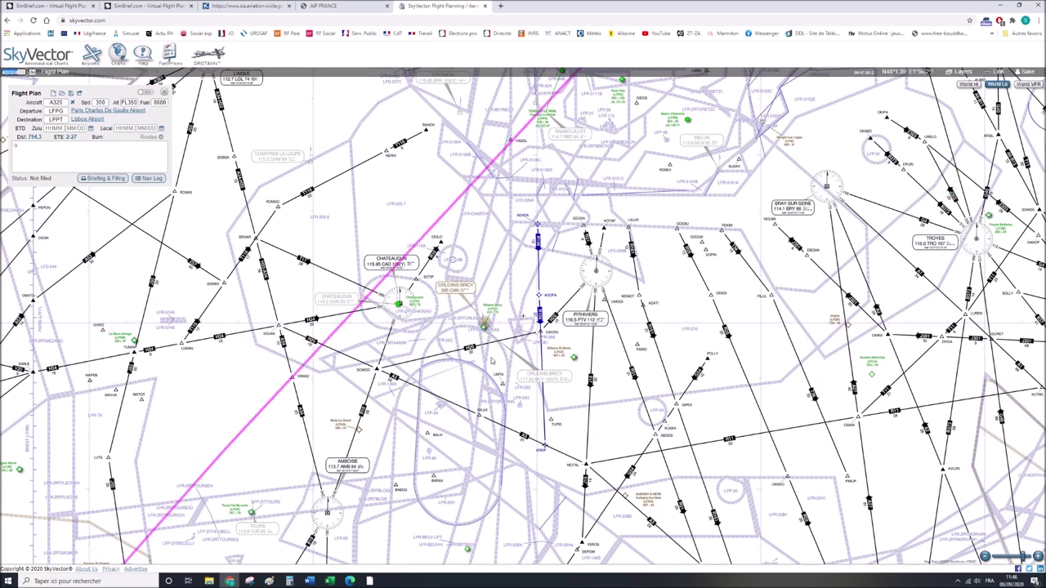
scroll(491, 361, up, 1)
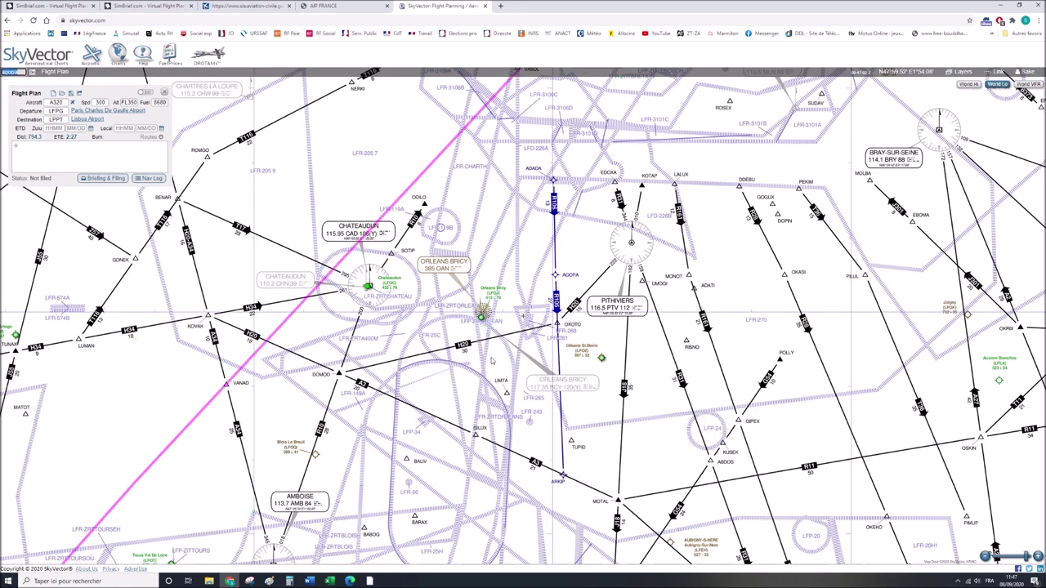
drag(595, 231, 474, 396)
scroll(480, 394, down, 1)
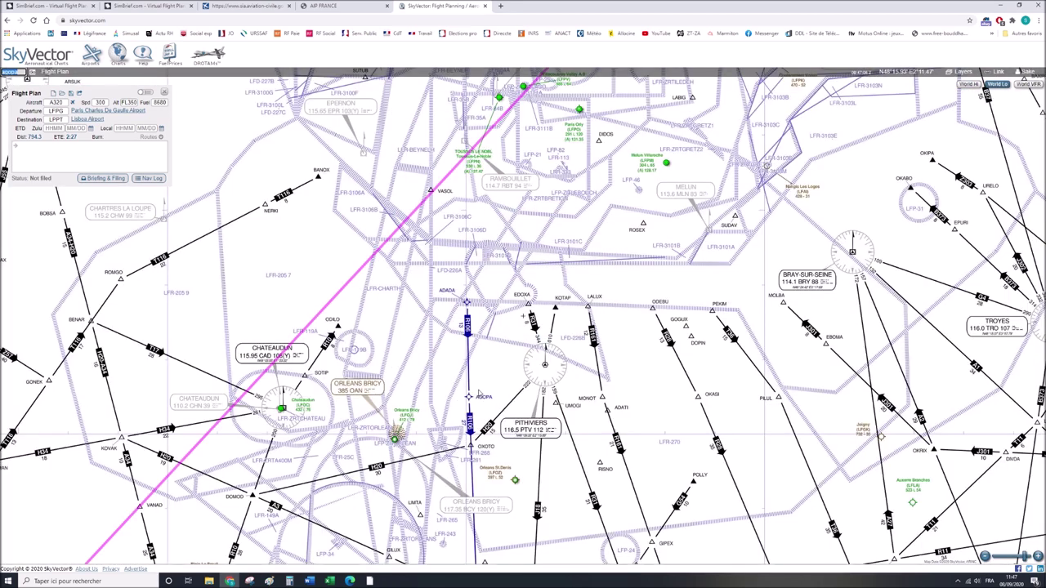
scroll(488, 385, down, 1)
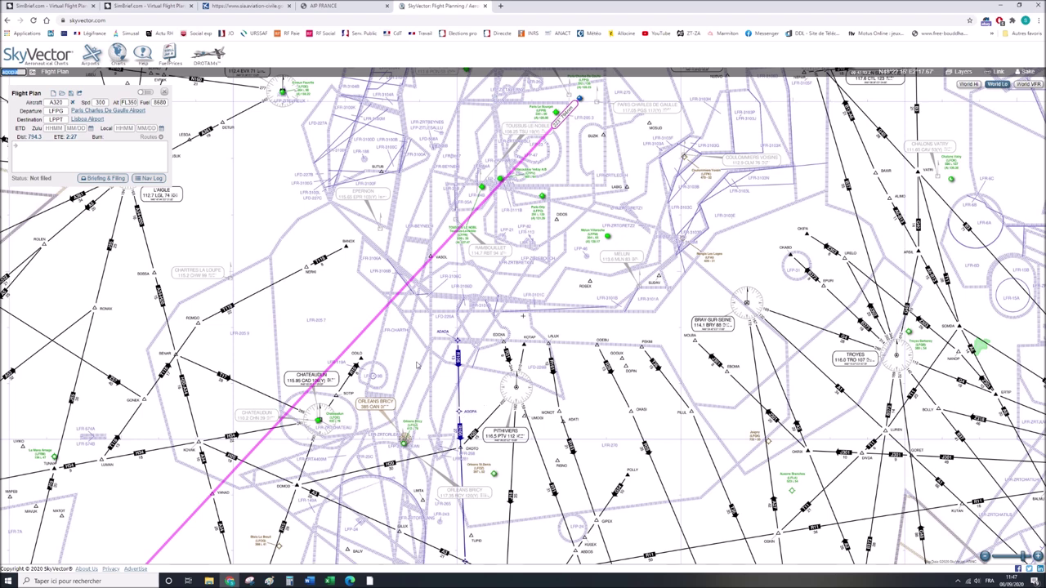
drag(377, 351, 460, 414)
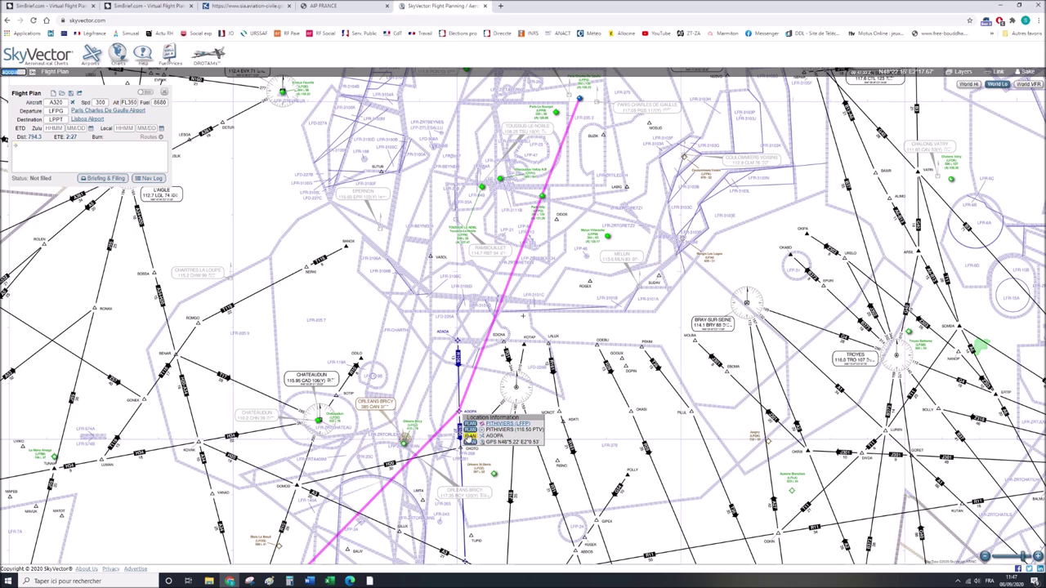
click(470, 436)
drag(557, 306, 533, 406)
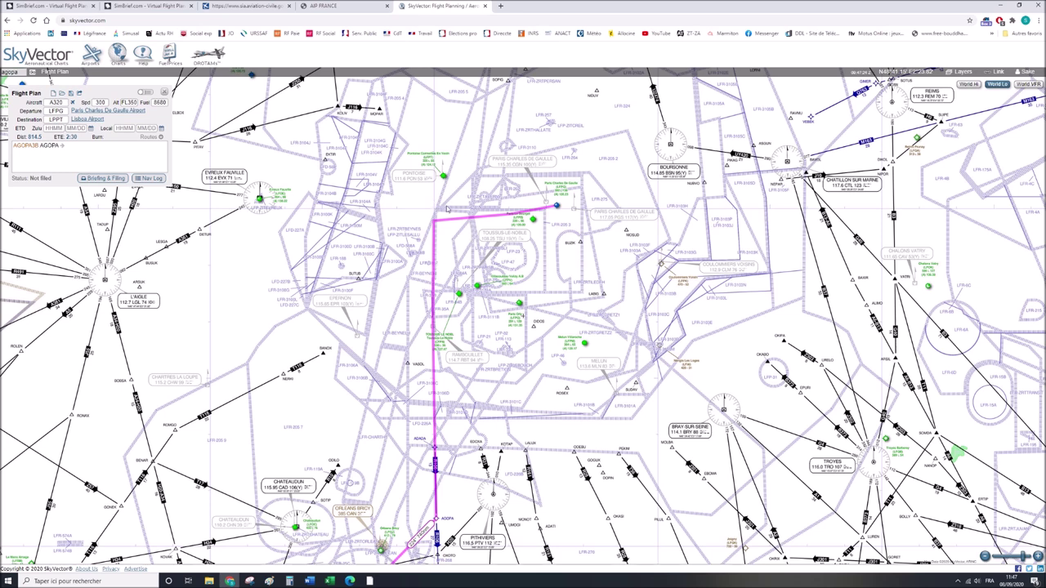
Recheck the LFPG departure chart serving AGOPA and return to the SkyVector map.
mouse_move(14, 145)
click(327, 6)
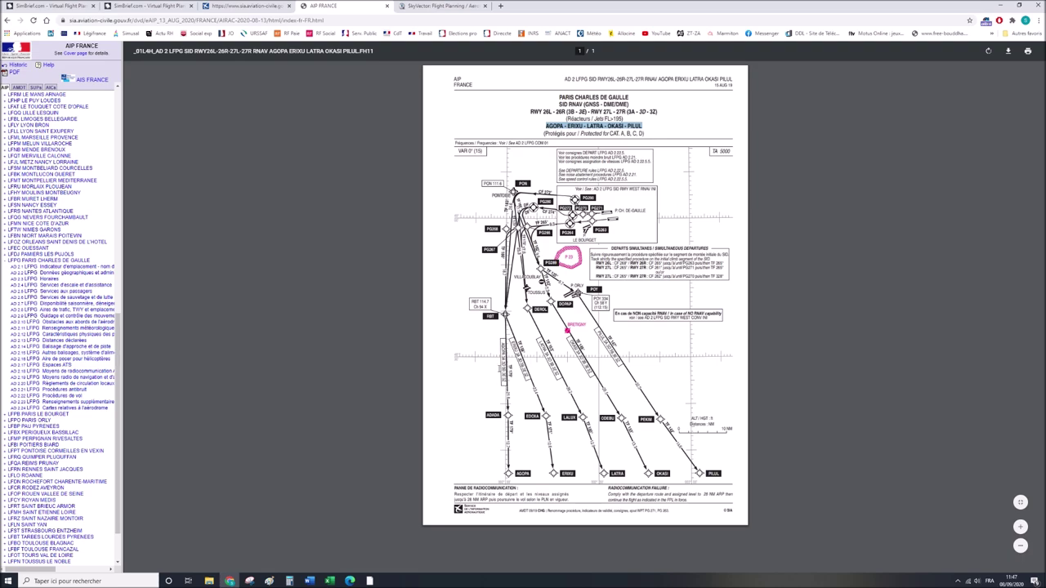
click(425, 6)
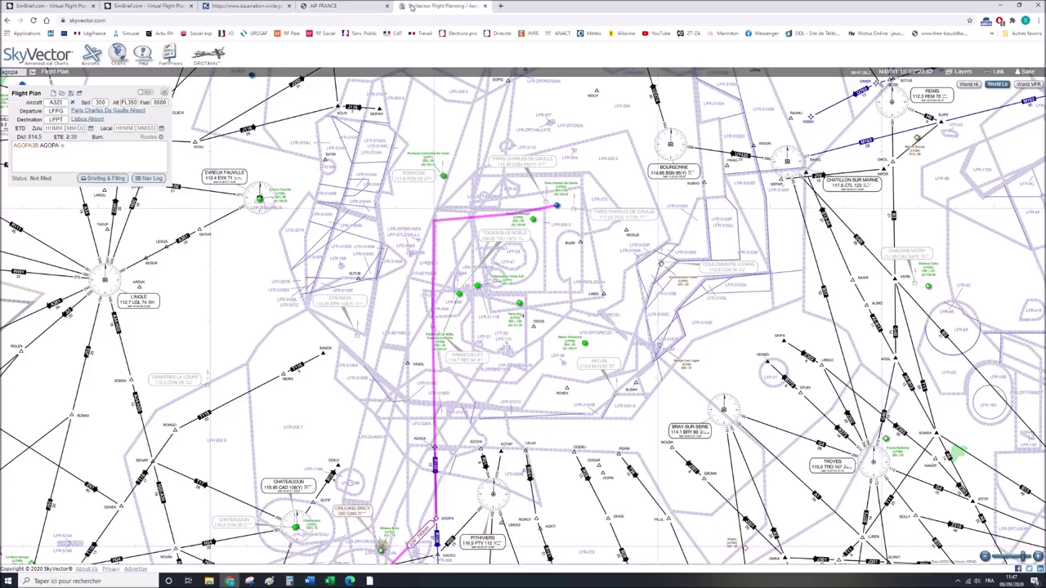
Extend the flight plan route from AGOPA along airway UL167 to the waypoint ARKIP.
drag(366, 342, 398, 258)
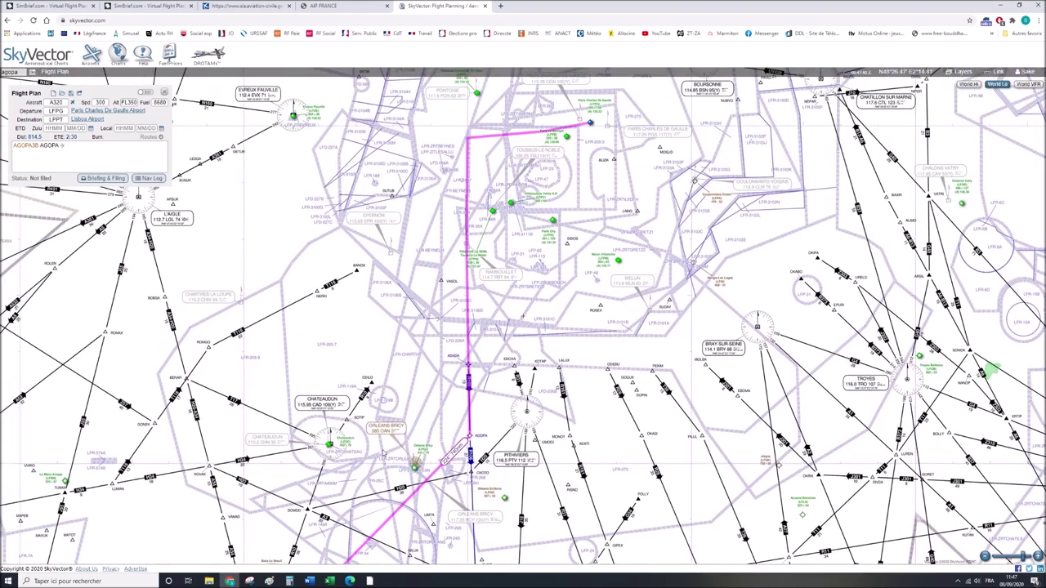
drag(390, 433, 384, 273)
scroll(360, 306, down, 1)
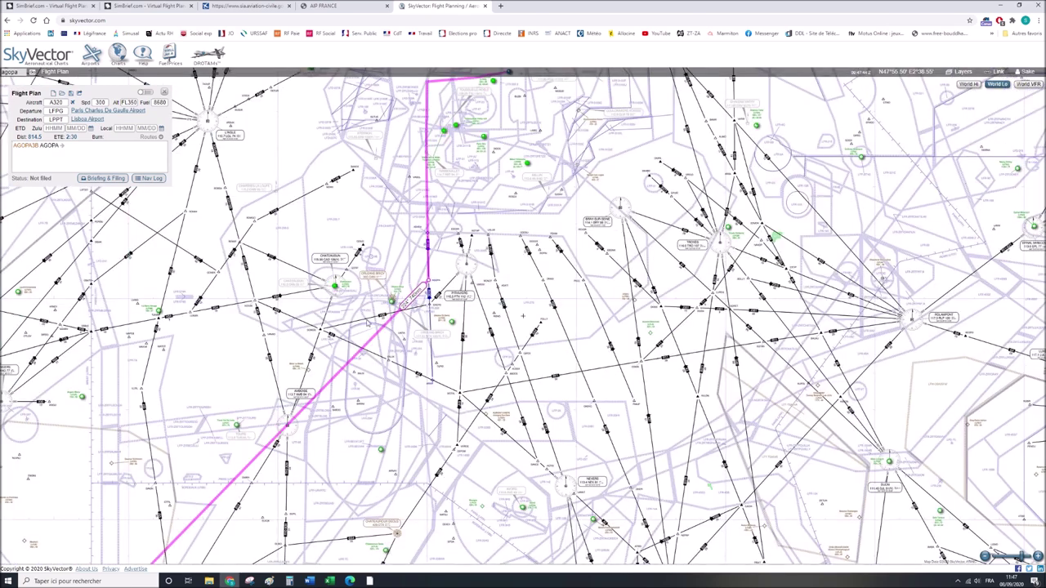
drag(379, 337, 514, 214)
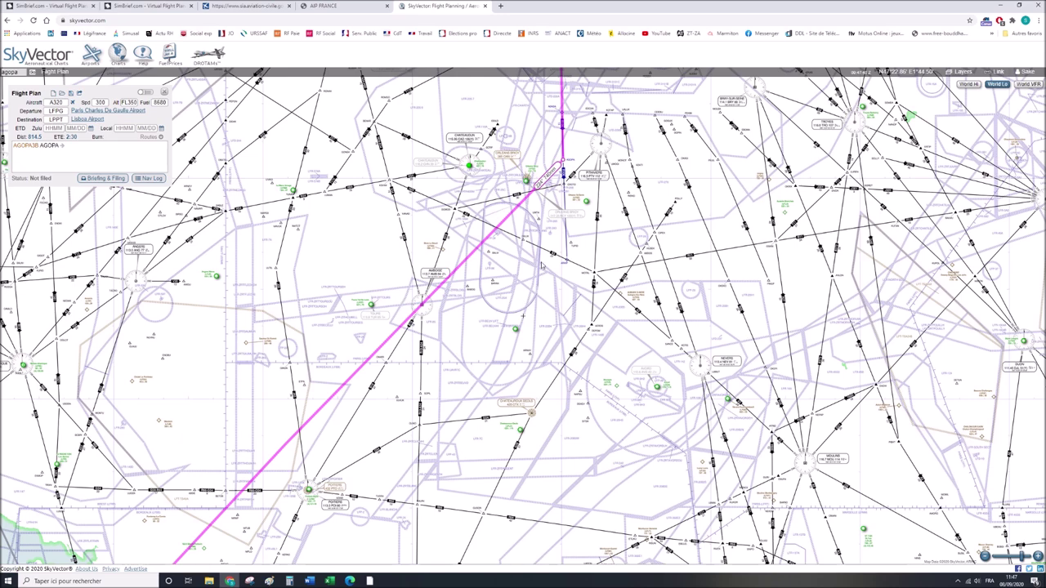
scroll(541, 266, up, 1)
drag(541, 265, 536, 388)
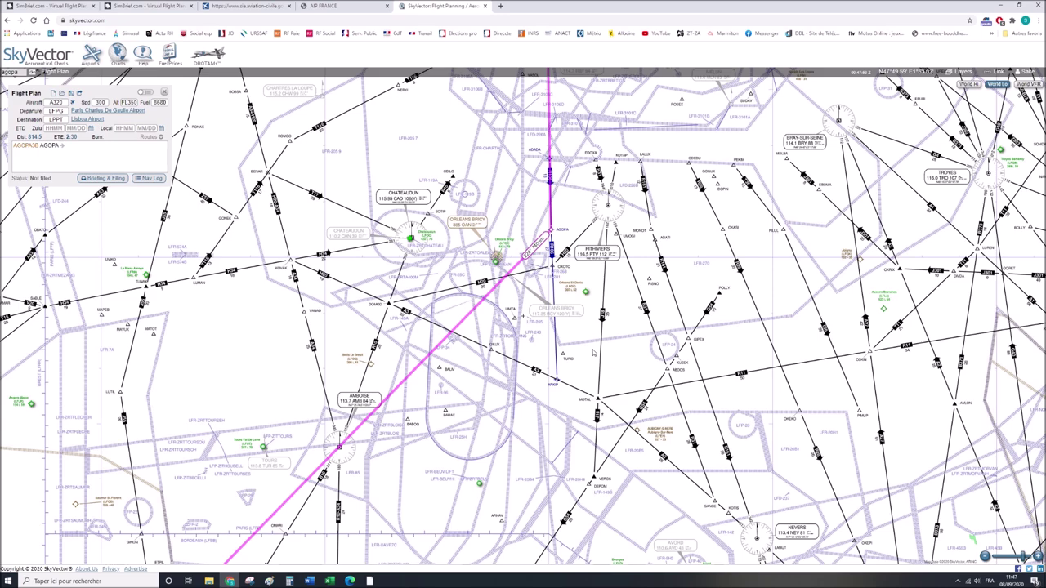
drag(593, 353, 632, 267)
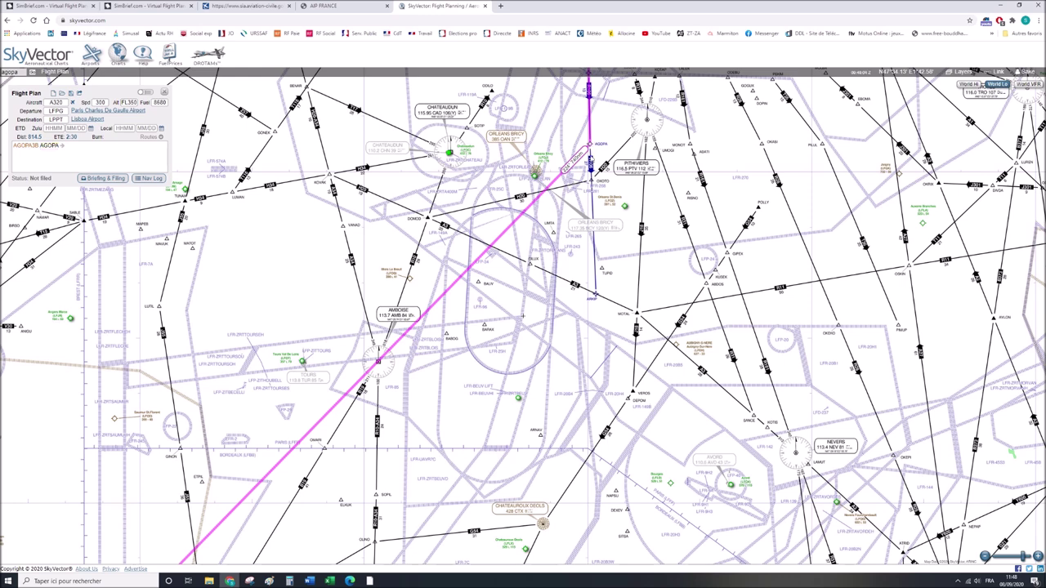
drag(498, 238, 595, 298)
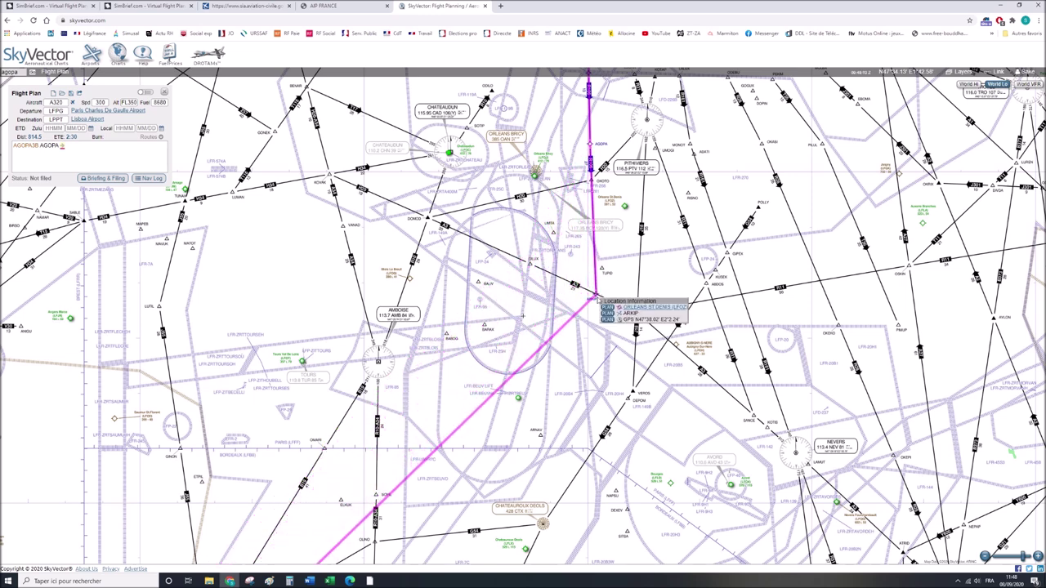
click(608, 314)
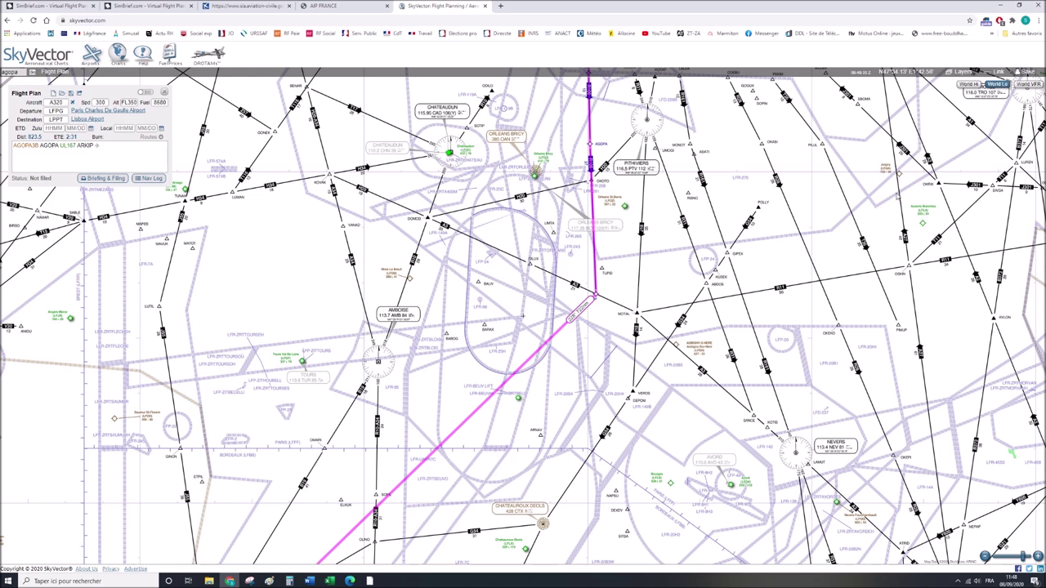
Switch the map to the World Hi chart and extend the route along UL167 through ARMAL to ARTAX.
click(969, 85)
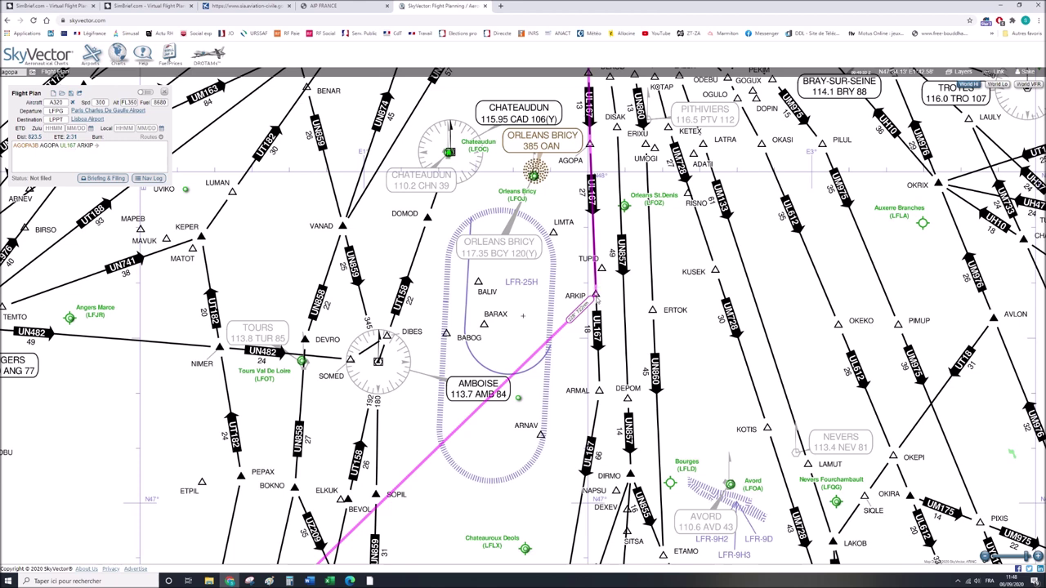
scroll(597, 299, up, 2)
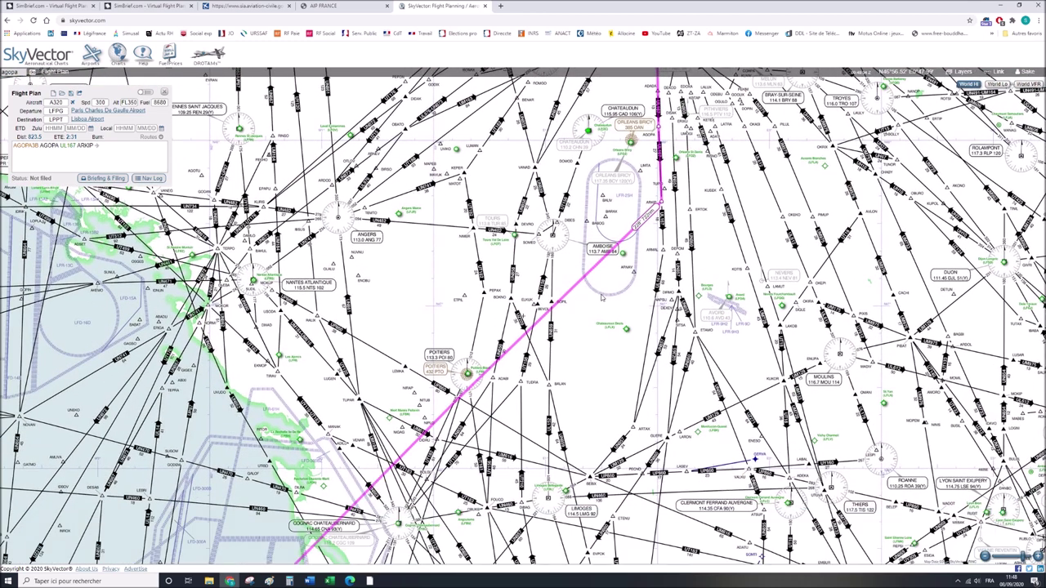
drag(636, 325, 543, 451)
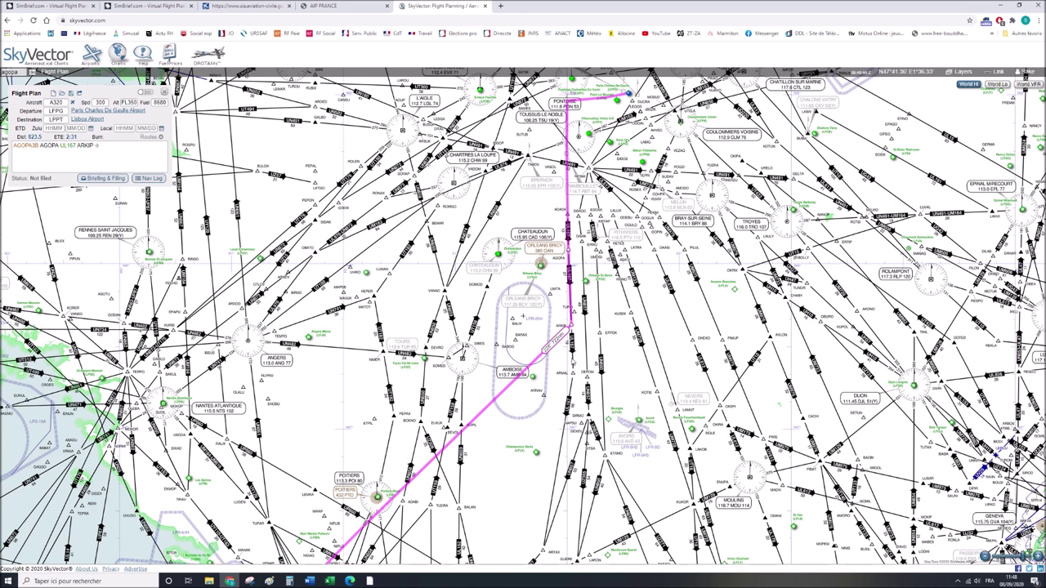
scroll(573, 363, up, 1)
drag(527, 360, 572, 381)
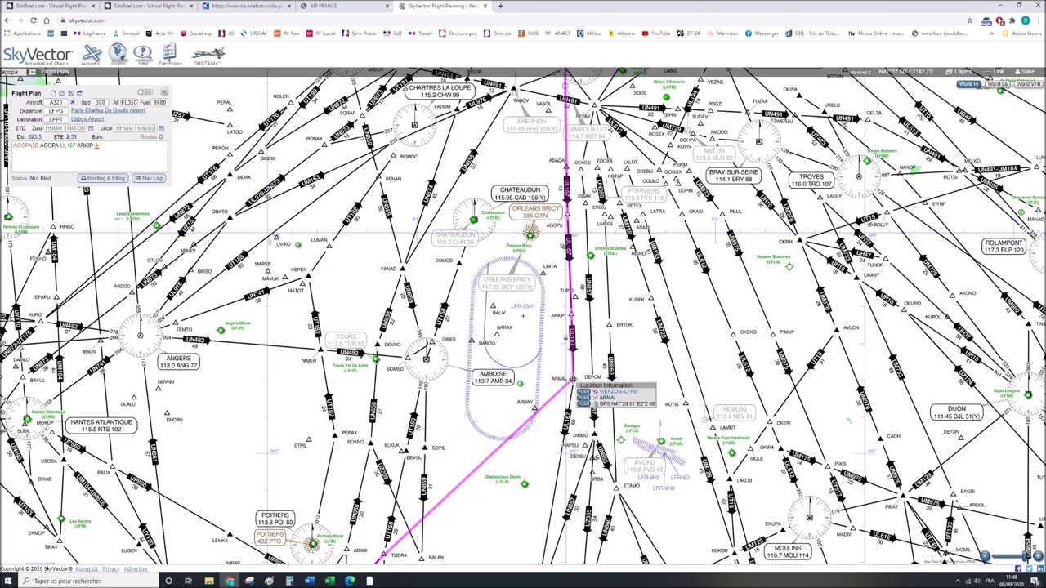
click(583, 398)
drag(633, 473, 680, 267)
drag(545, 240, 658, 314)
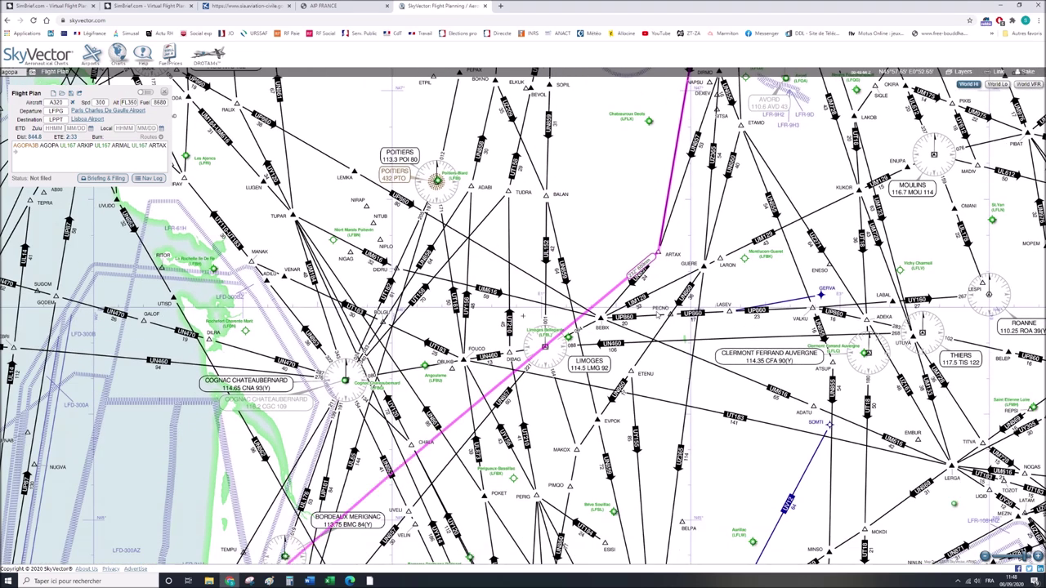
Route the flight plan from ARTAX along UN857 through BEBIX and the Limoges VOR (LMG) to UVELI.
drag(699, 202, 695, 283)
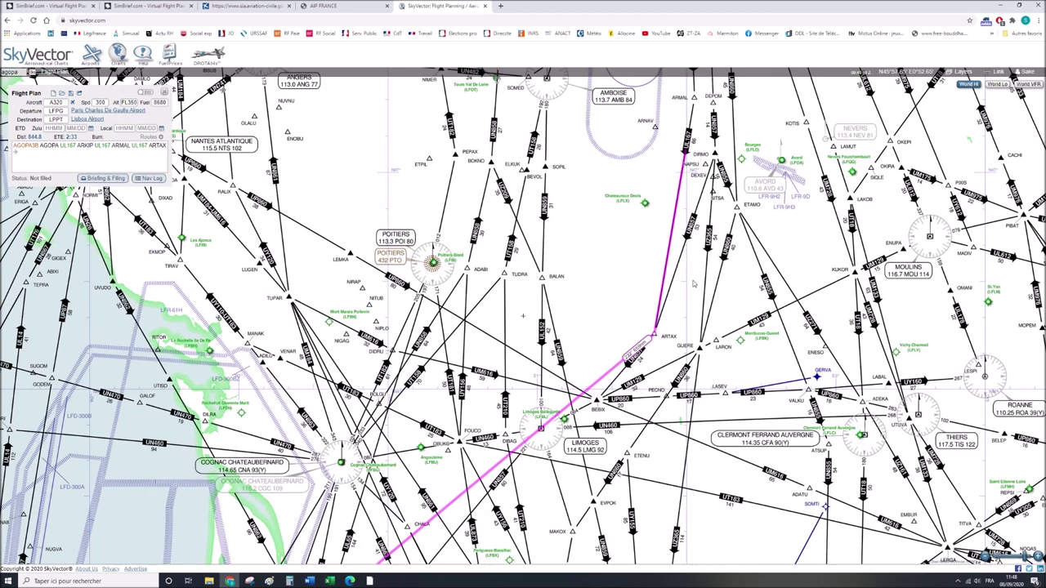
drag(640, 369, 633, 344)
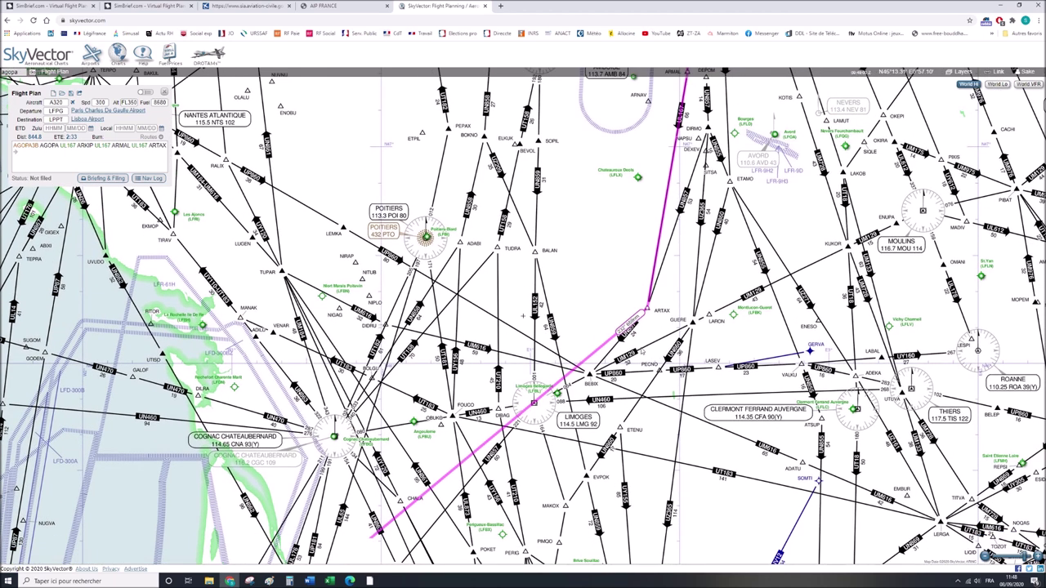
drag(606, 345, 590, 374)
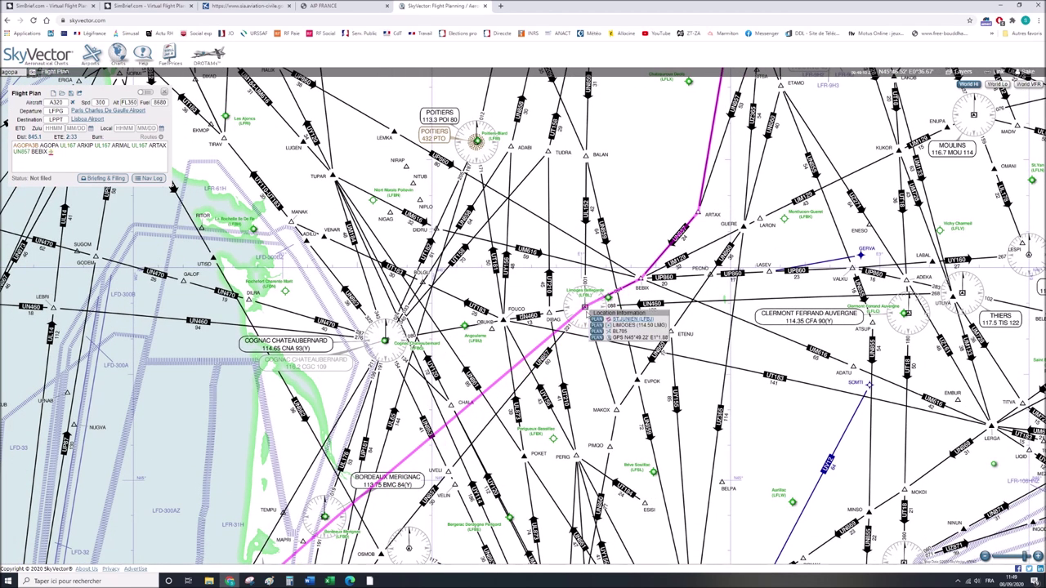
drag(590, 320, 585, 308)
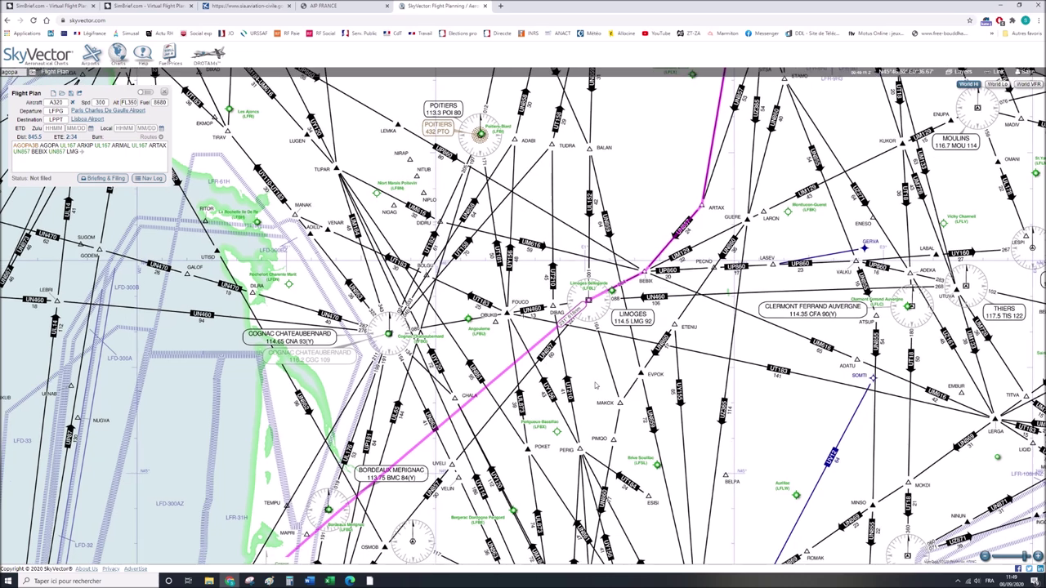
drag(547, 362, 571, 281)
drag(511, 327, 473, 391)
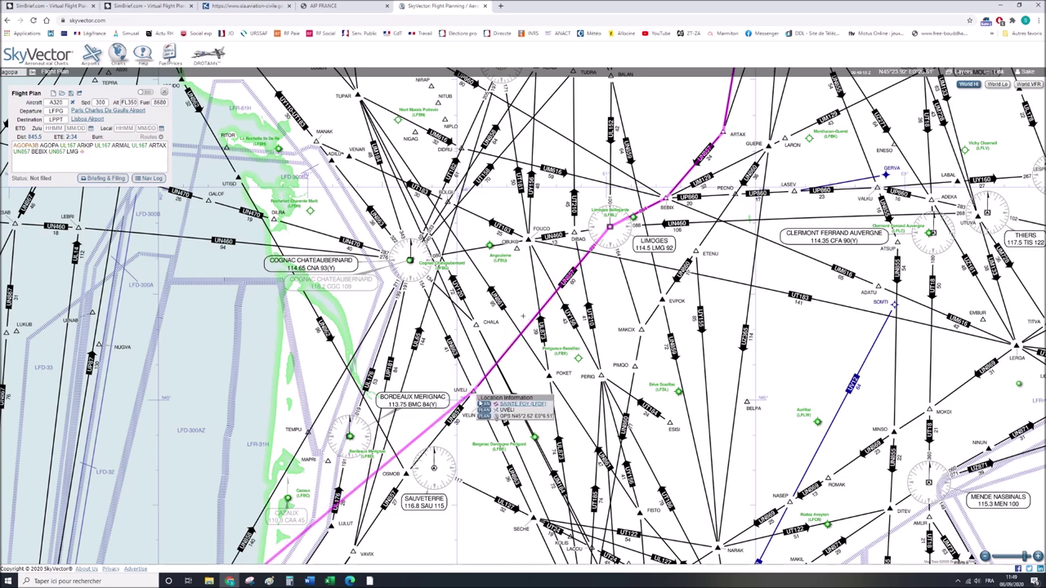
click(498, 410)
Continue the route along UN857 from UVELI through OSMOB to VAVIX.
drag(457, 468, 561, 276)
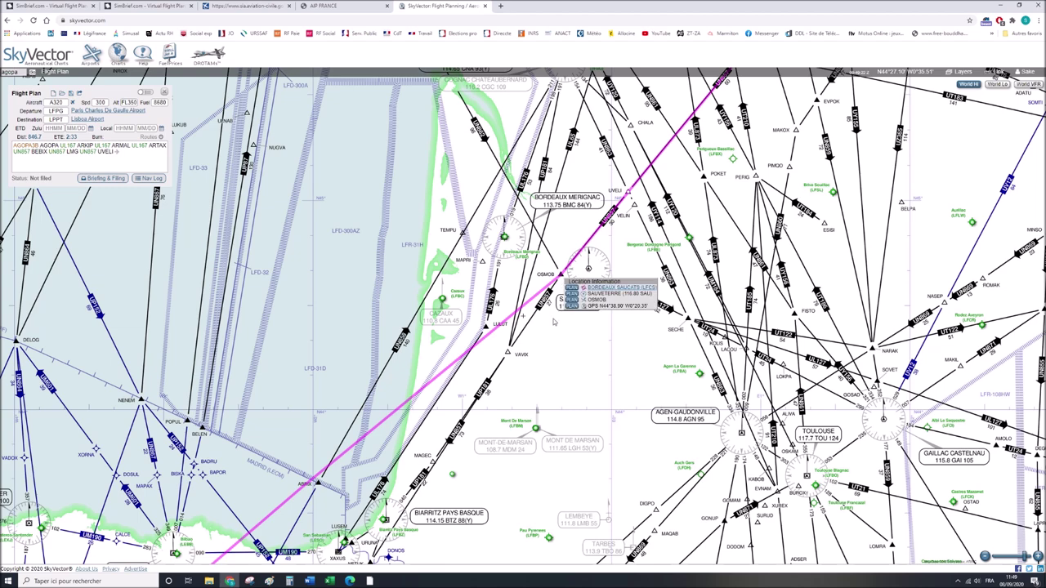
click(572, 300)
drag(482, 347, 601, 255)
click(519, 365)
Route the flight plan from VAVIX along UP181 through MAGEC and the Biarritz VOR (BTZ) to the San Sebastian VOR (SSN).
drag(573, 305, 609, 258)
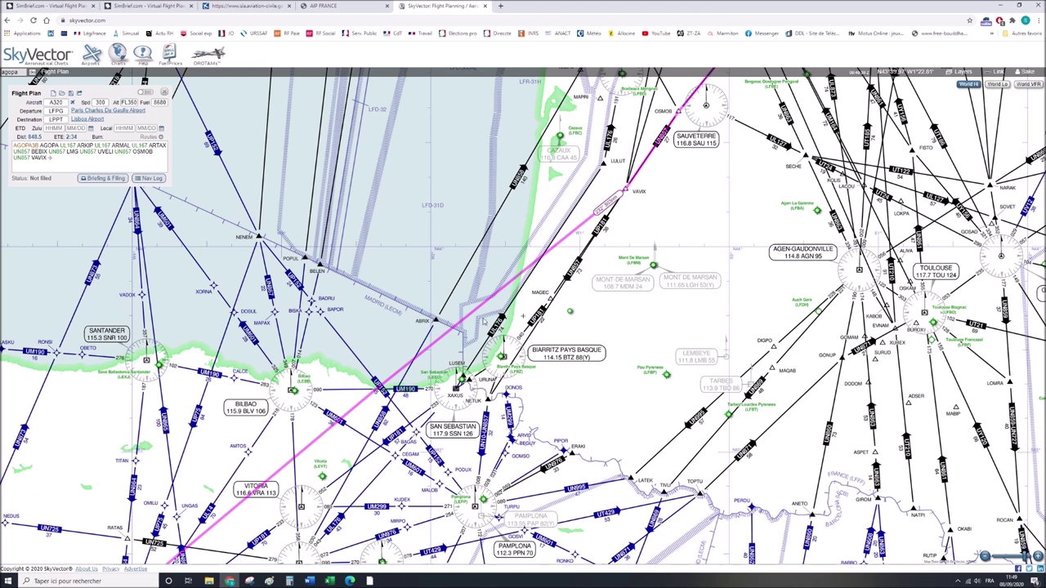
drag(564, 245, 556, 325)
click(561, 316)
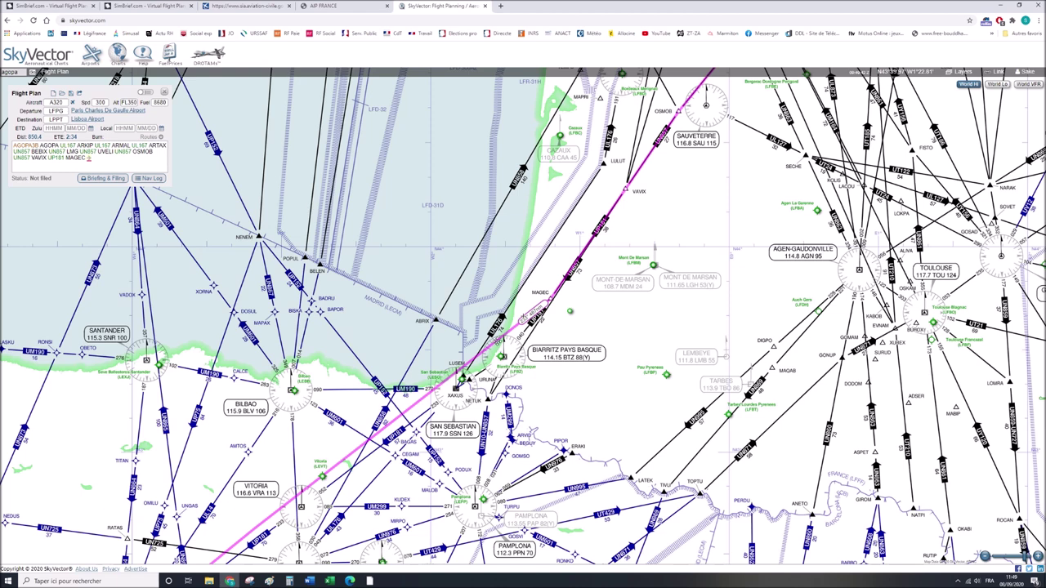
drag(497, 344, 503, 359)
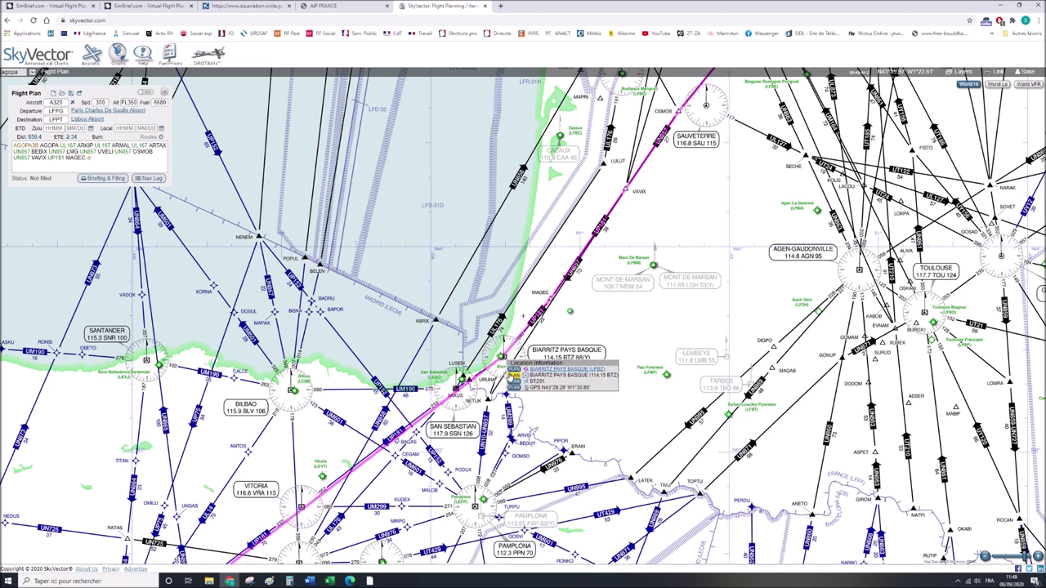
click(512, 375)
drag(456, 391, 456, 390)
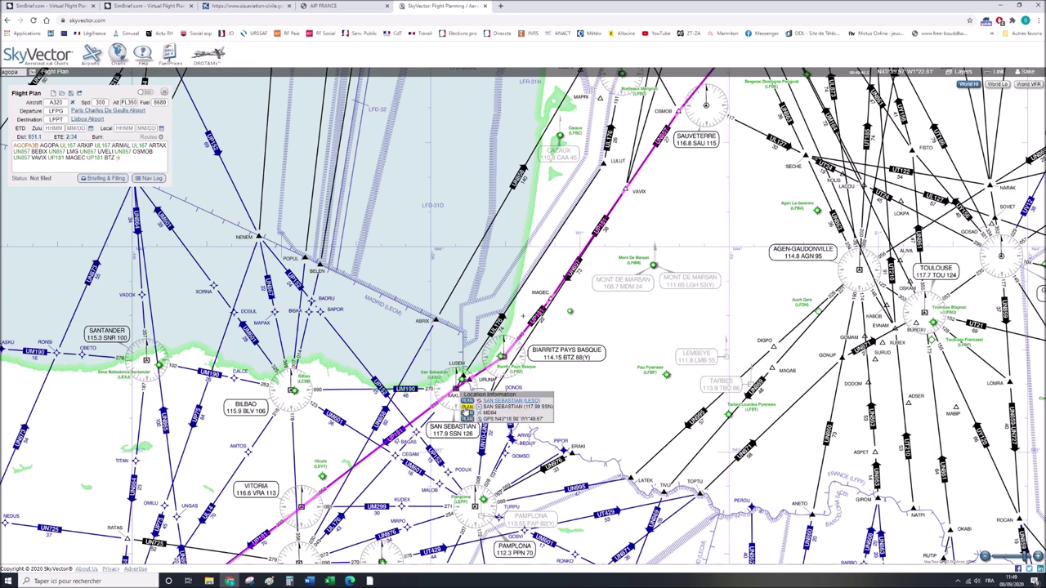
click(505, 406)
Continue the route along UP181 from SSN through the Vitoria VOR (VRA) to the Tabanera del Cerrato VOR (NEA).
drag(506, 408, 639, 279)
drag(531, 393, 582, 369)
scroll(563, 369, up, 1)
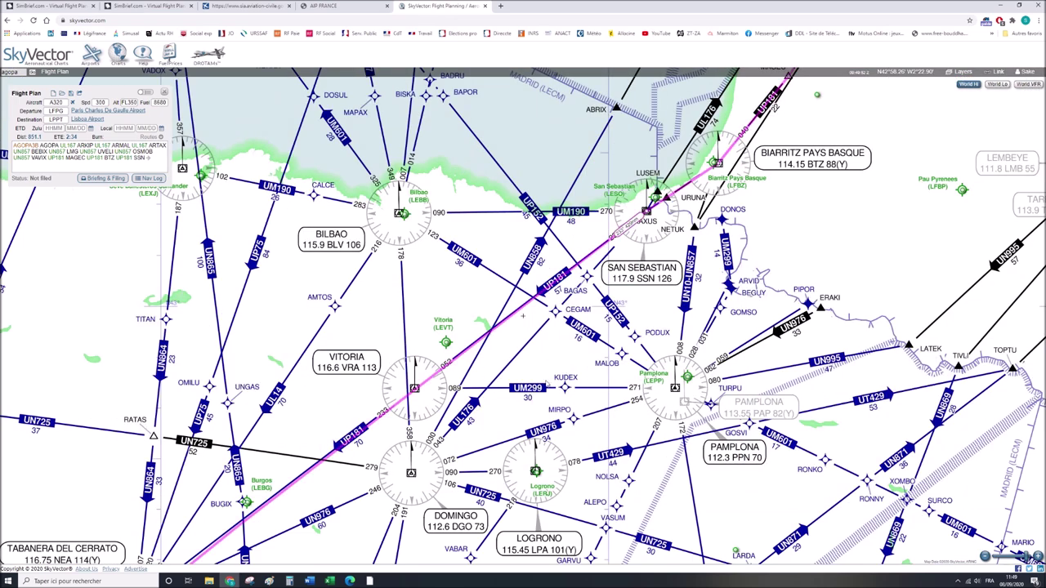
drag(425, 388, 526, 337)
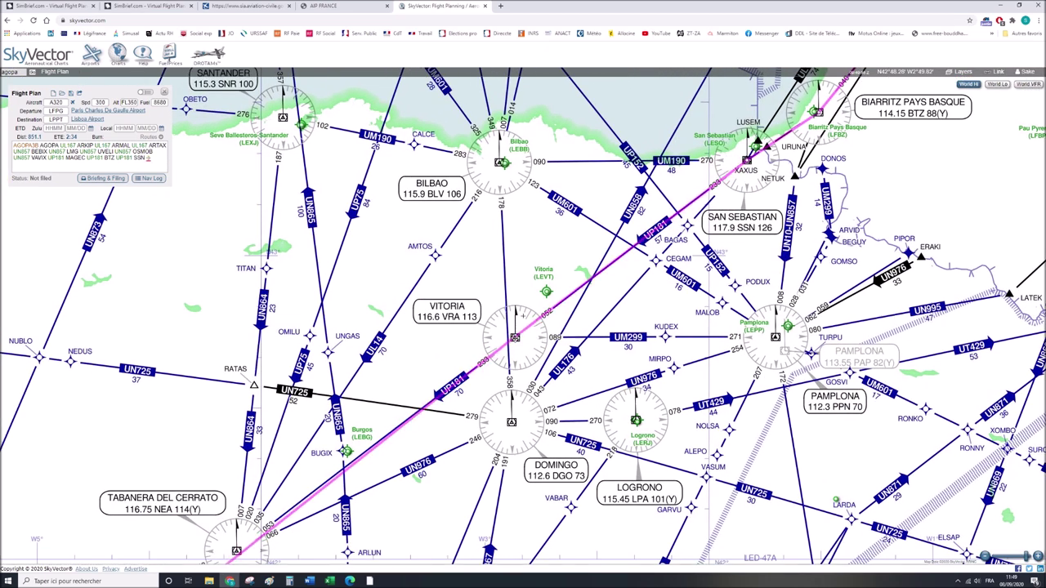
click(514, 337)
drag(424, 480, 627, 297)
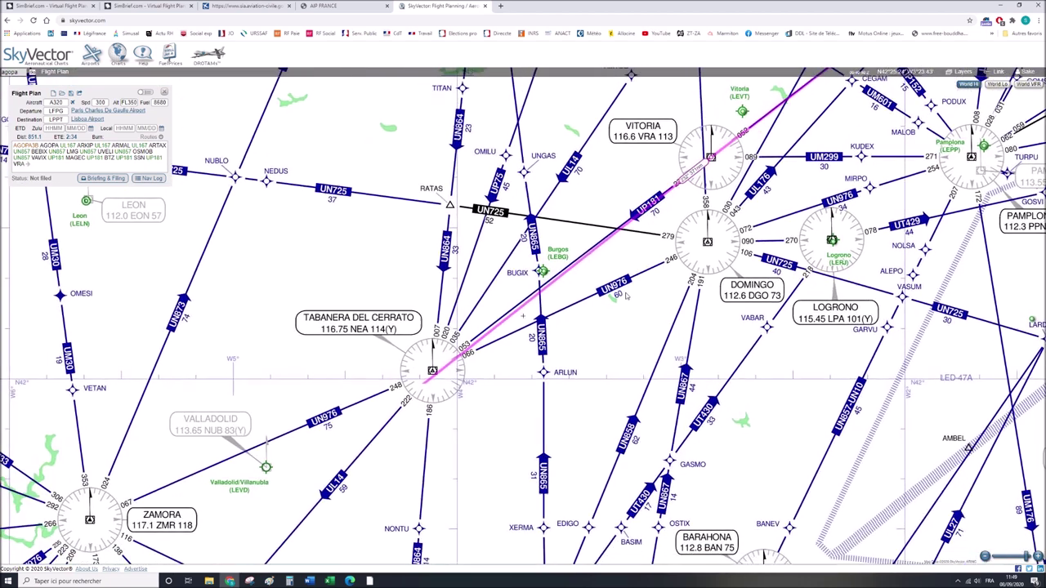
click(433, 372)
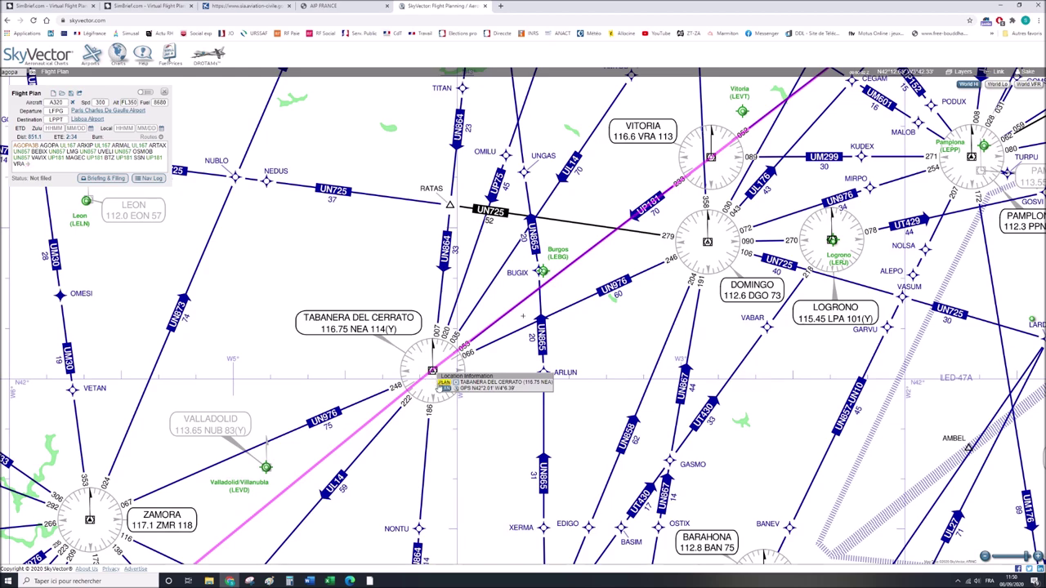
Examine the airways between Tabanera del Cerrato and Lisbon for a suitable continuation of the route.
scroll(434, 491, down, 2)
drag(434, 491, 531, 414)
scroll(653, 266, down, 1)
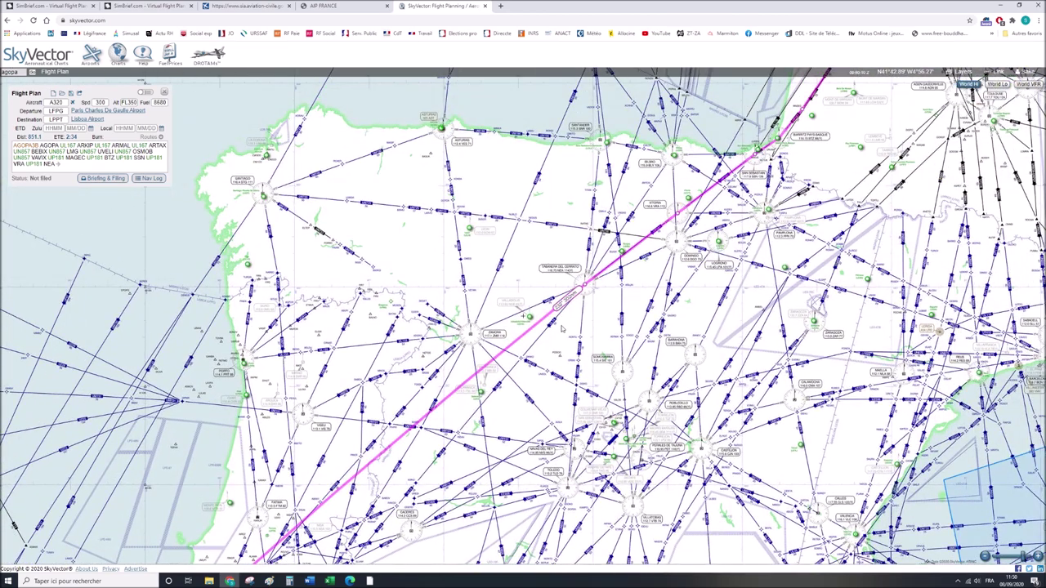
scroll(562, 327, up, 1)
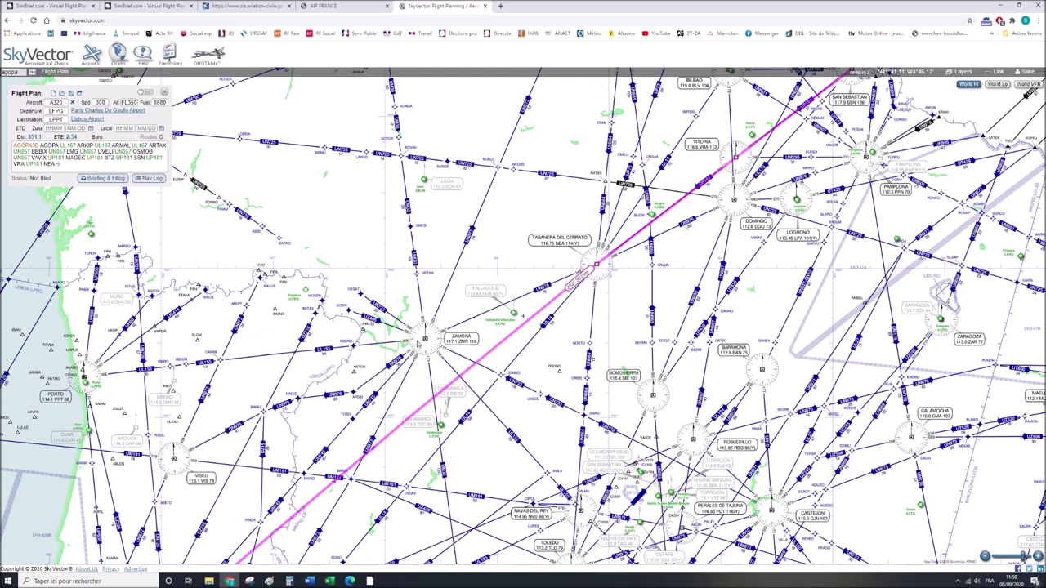
drag(417, 369, 511, 247)
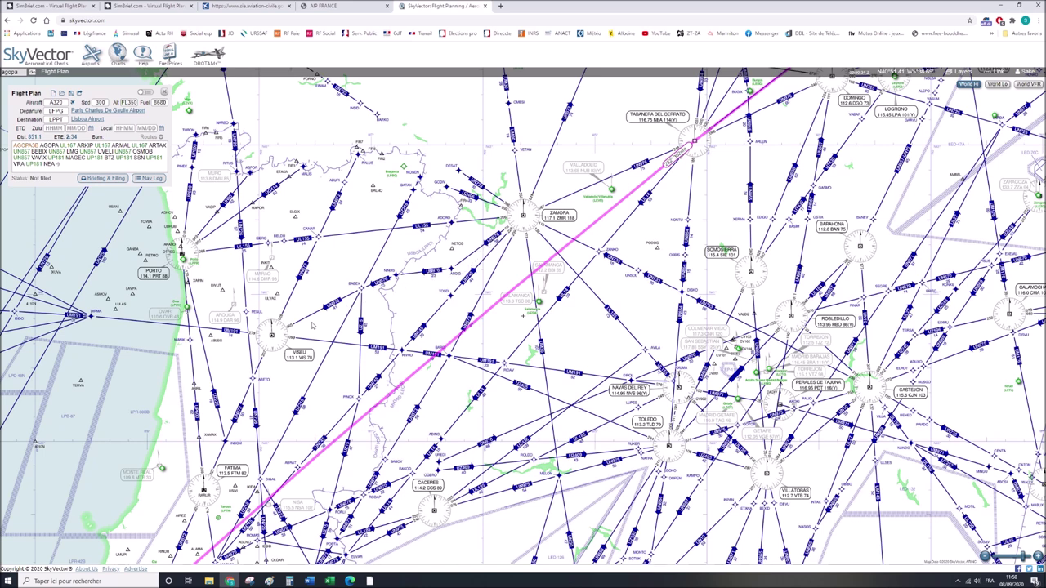
drag(241, 480, 259, 394)
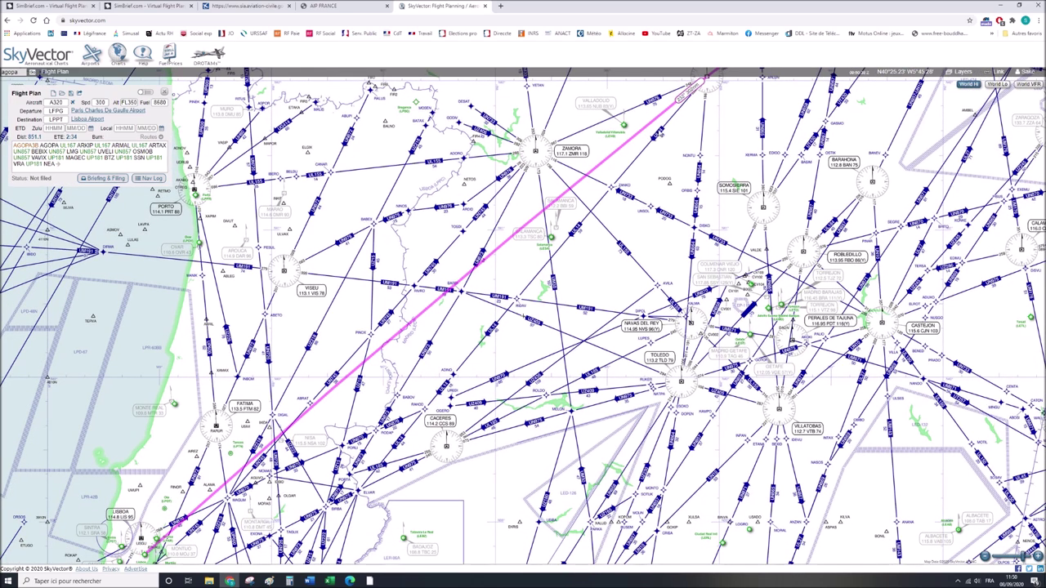
drag(505, 356, 523, 316)
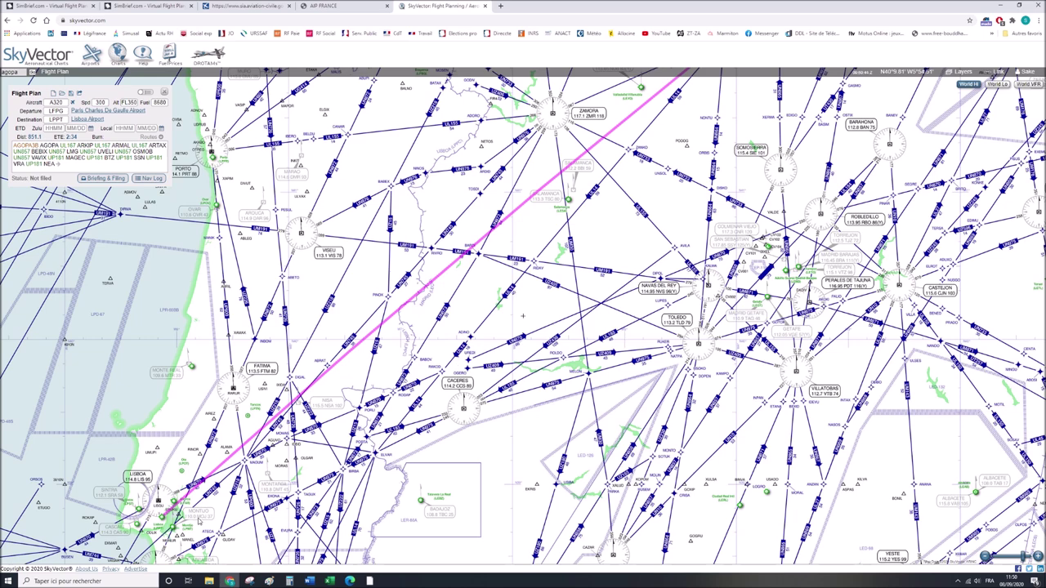
drag(369, 392, 279, 502)
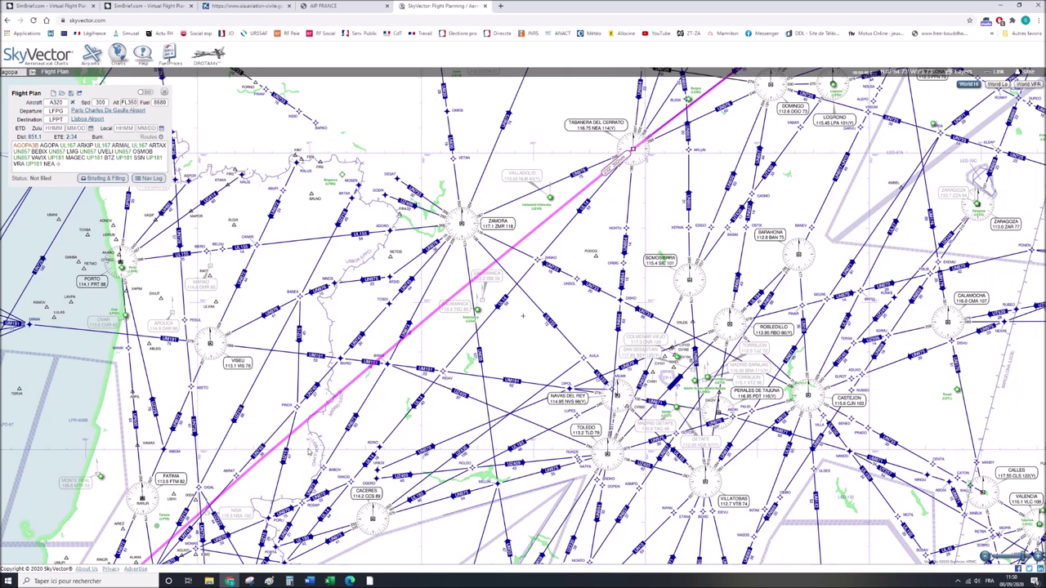
drag(477, 381, 454, 388)
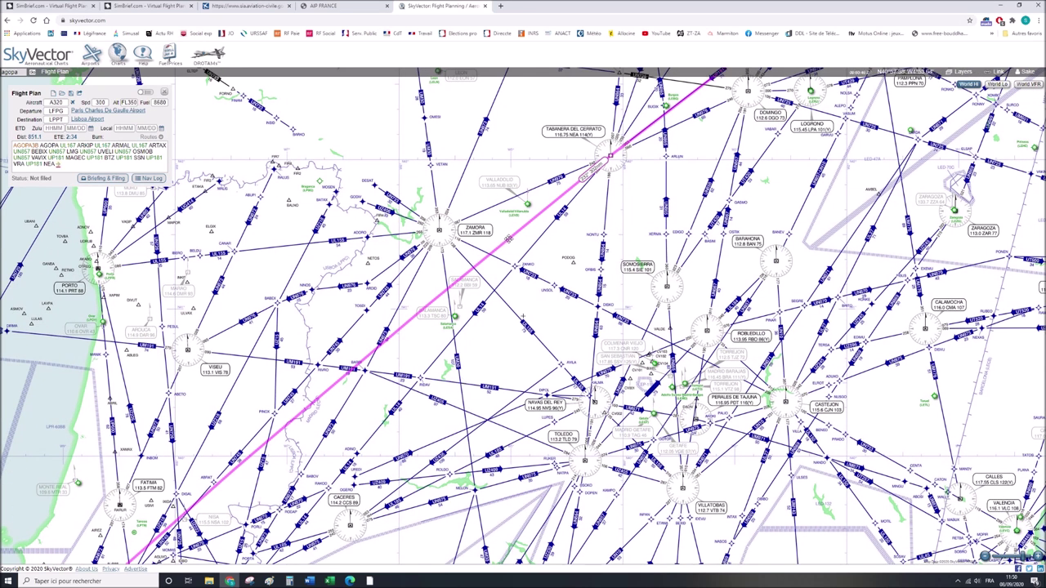
Route the flight plan from NEA along UL14 through ZANKO, RIDAV and ADINO to RAKOD.
drag(518, 236, 516, 267)
click(531, 280)
drag(456, 313, 419, 380)
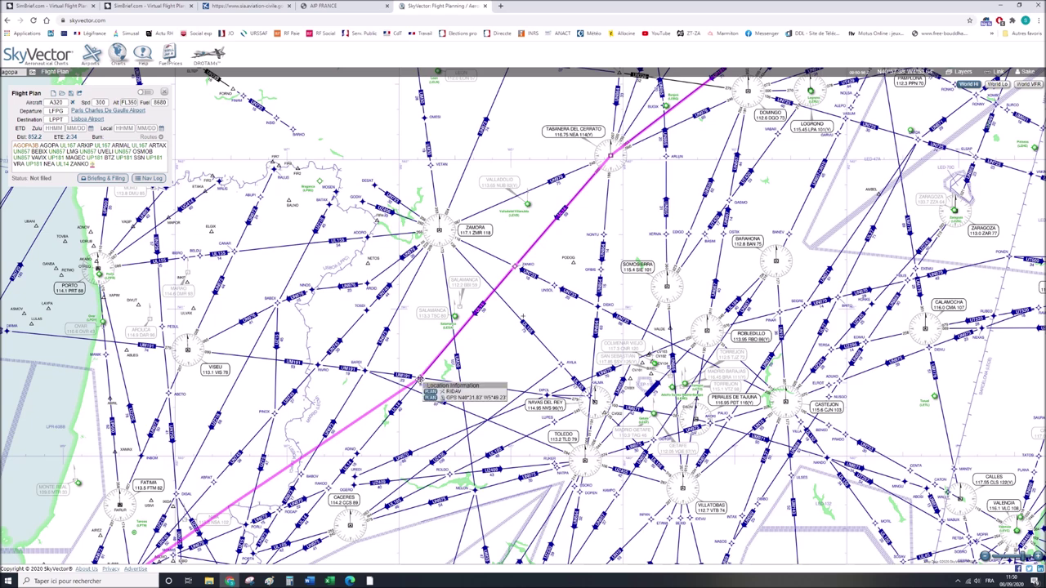
click(449, 392)
drag(349, 426, 464, 393)
click(495, 361)
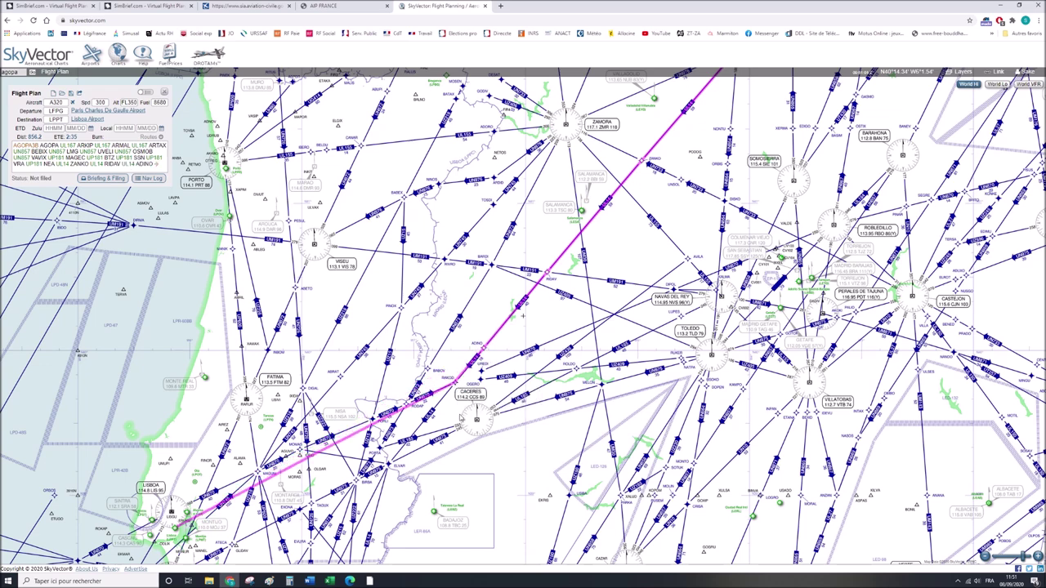
click(488, 401)
Continue the route along UL14 from RAKOD to ELVAR.
scroll(483, 402, up, 2)
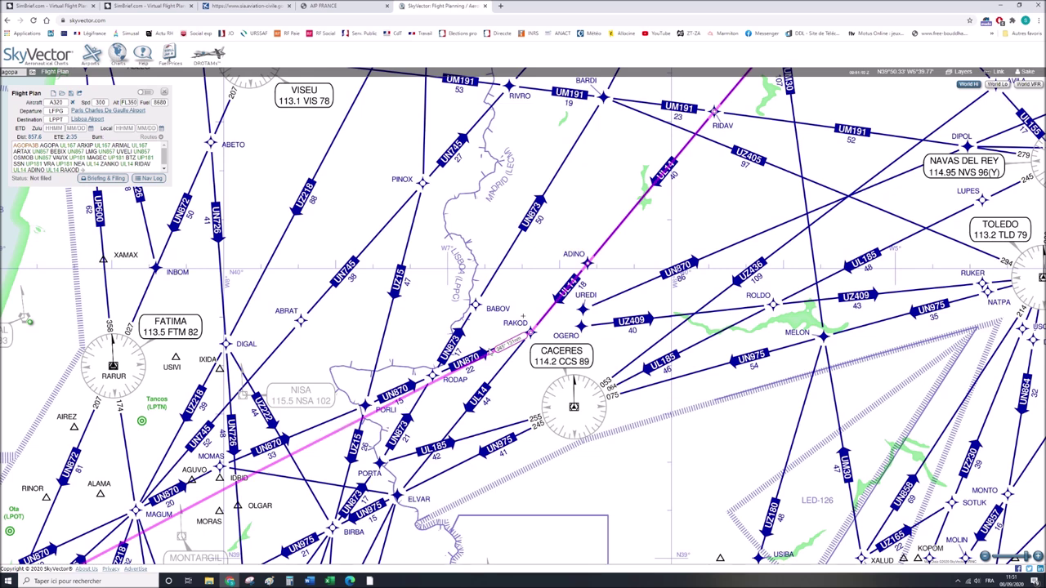
drag(520, 390, 590, 267)
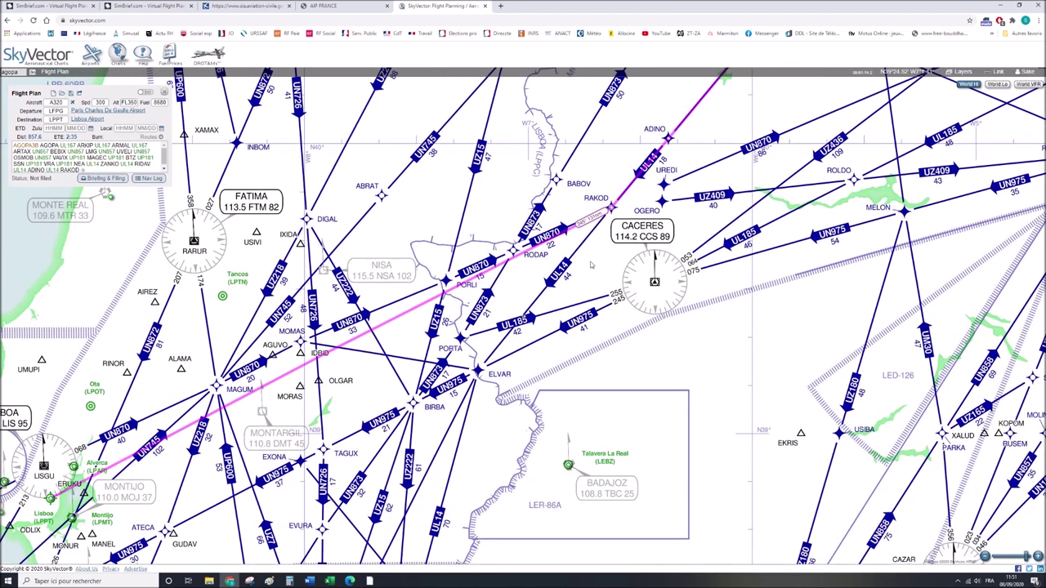
drag(609, 210, 478, 372)
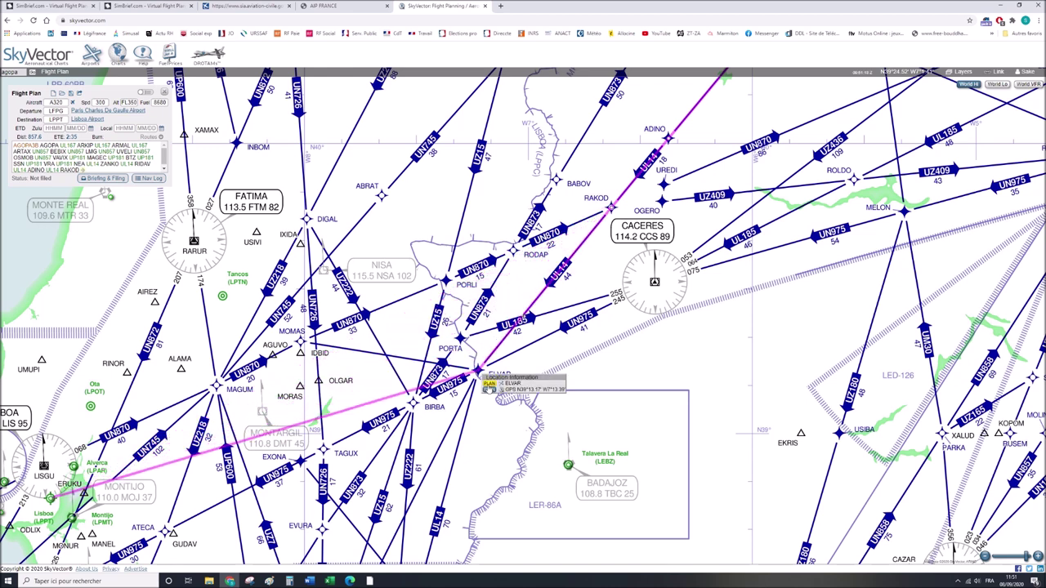
scroll(516, 406, down, 1)
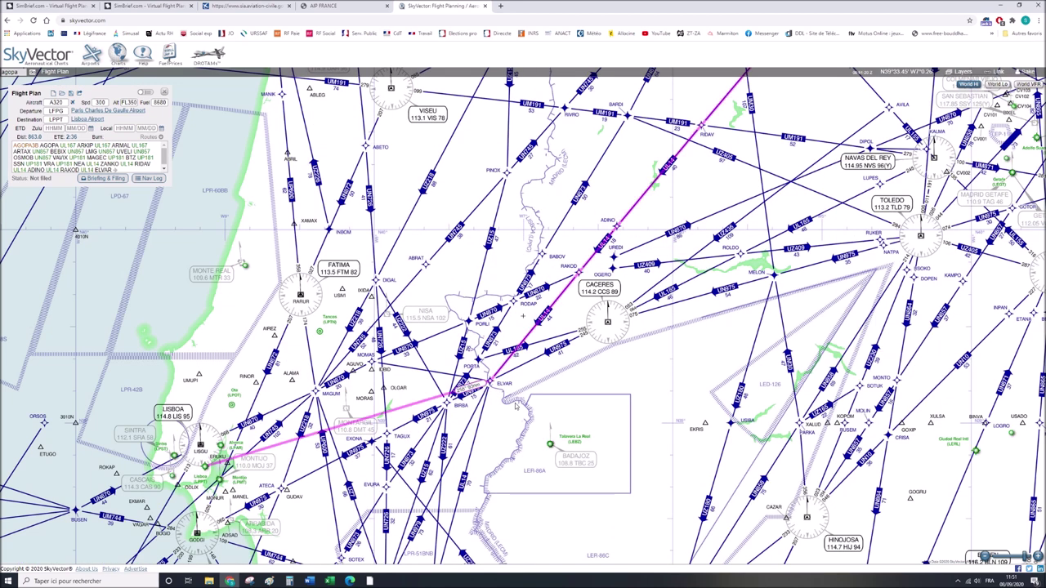
Delete the waypoints ELVAR, RAKOD and ADINO from the end of the route.
drag(630, 352, 659, 304)
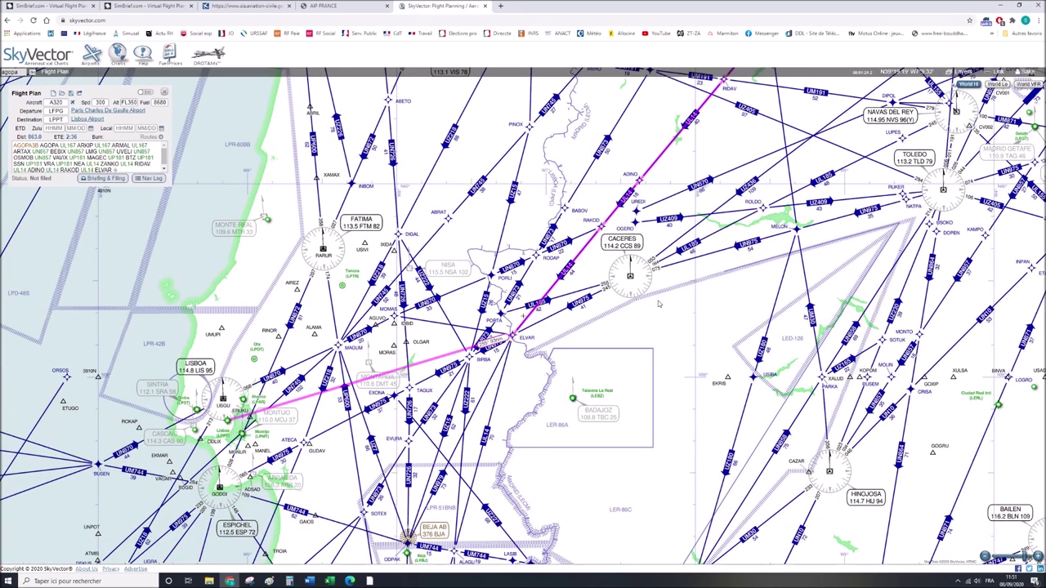
drag(659, 305, 591, 376)
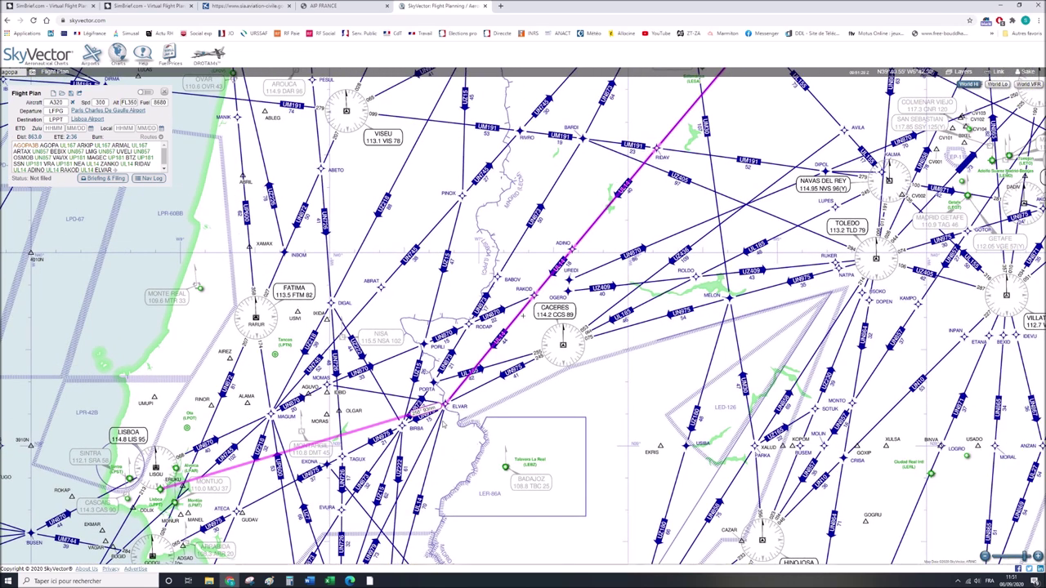
scroll(520, 355, down, 1)
drag(626, 321, 592, 407)
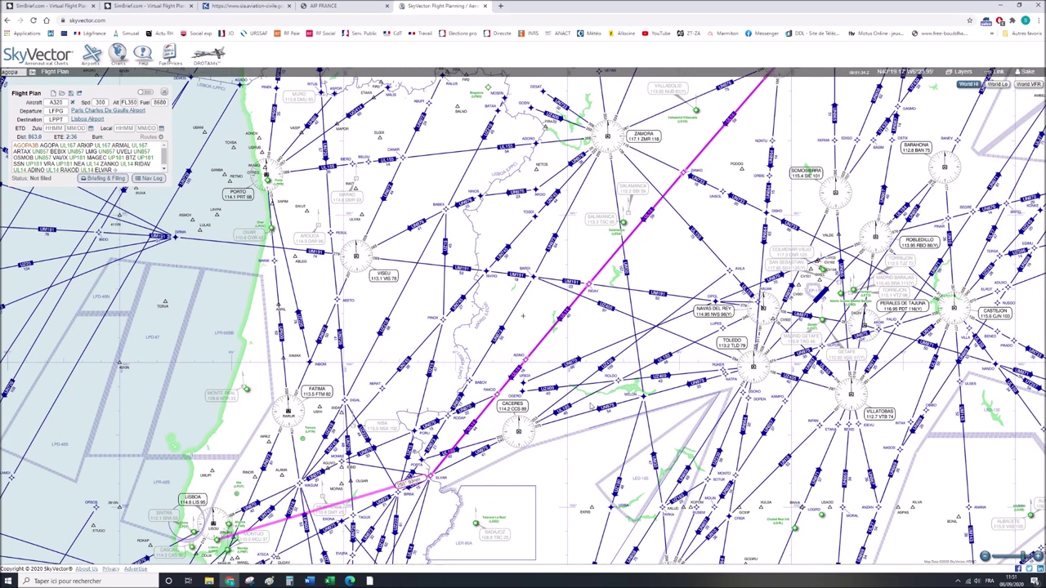
click(431, 476)
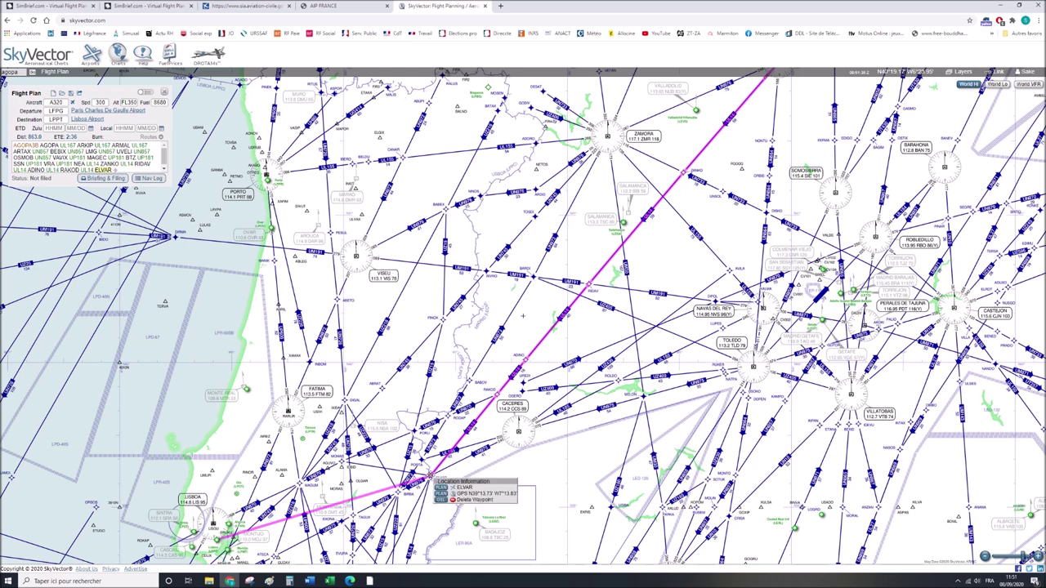
click(442, 500)
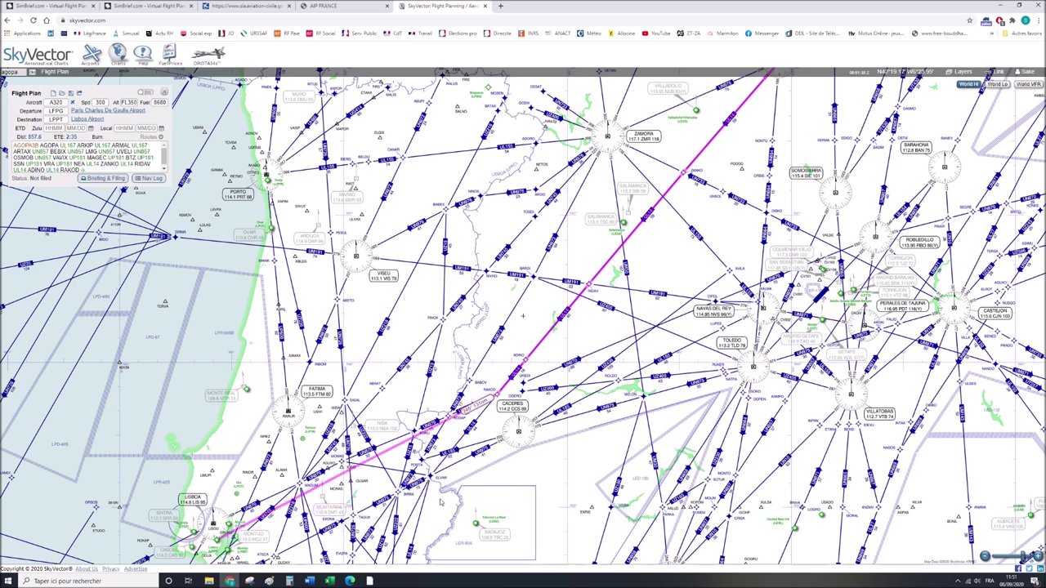
click(495, 396)
click(514, 426)
click(526, 361)
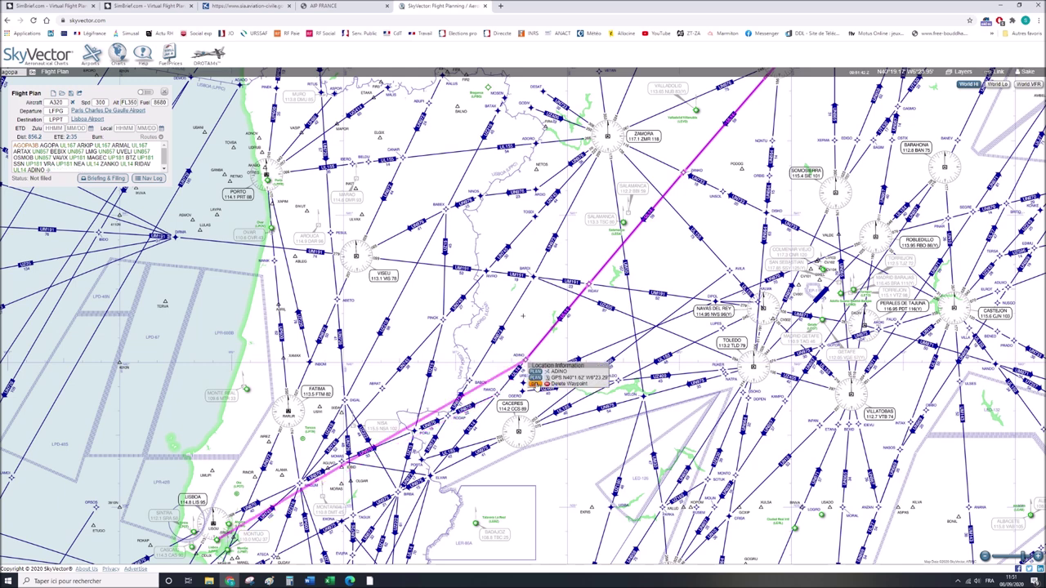
click(537, 387)
Delete the waypoints RIDAV and ZANKO so that the route's last waypoint is NEA.
click(588, 284)
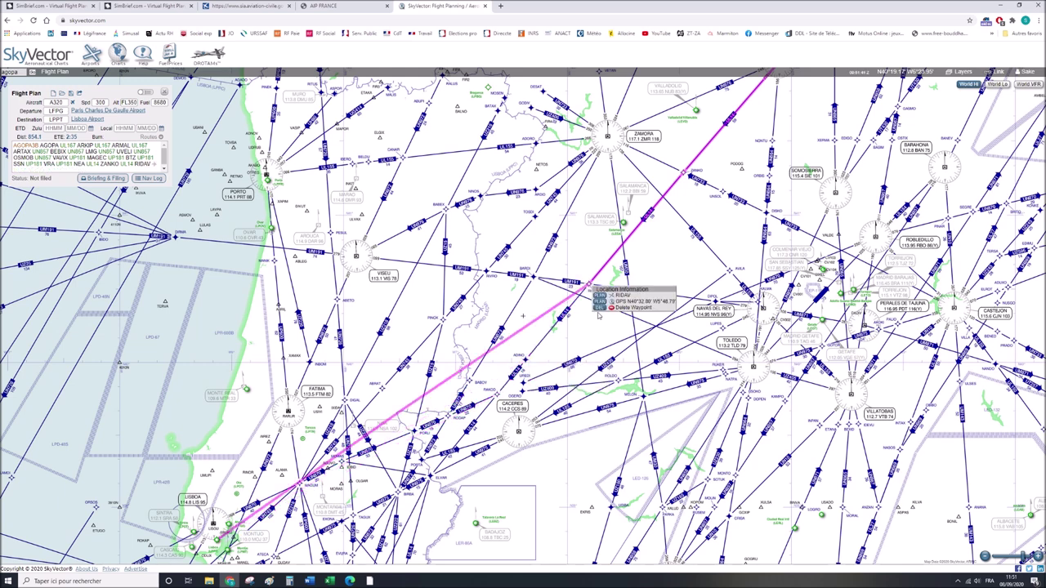
click(599, 318)
drag(655, 299, 523, 446)
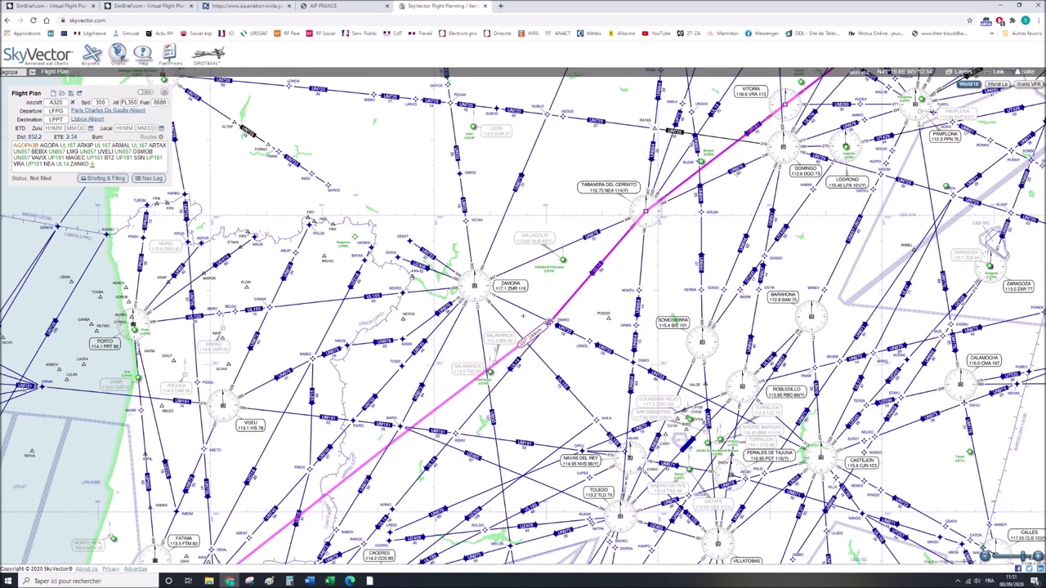
click(550, 322)
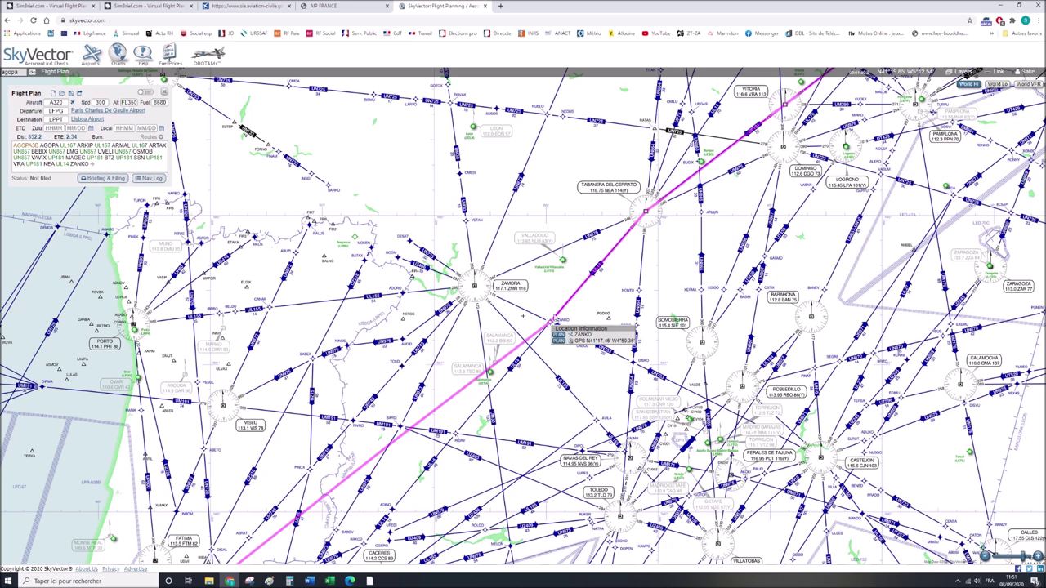
click(556, 318)
drag(552, 323, 628, 222)
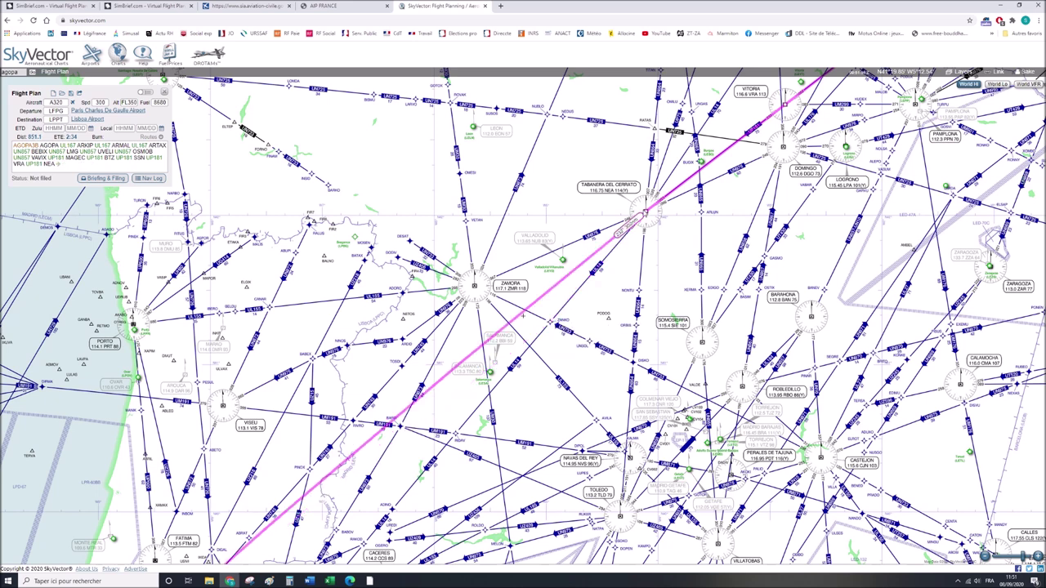
Switch to the World Lo chart and examine the low-altitude airways from Tabanera del Cerrato towards Lisbon.
click(999, 86)
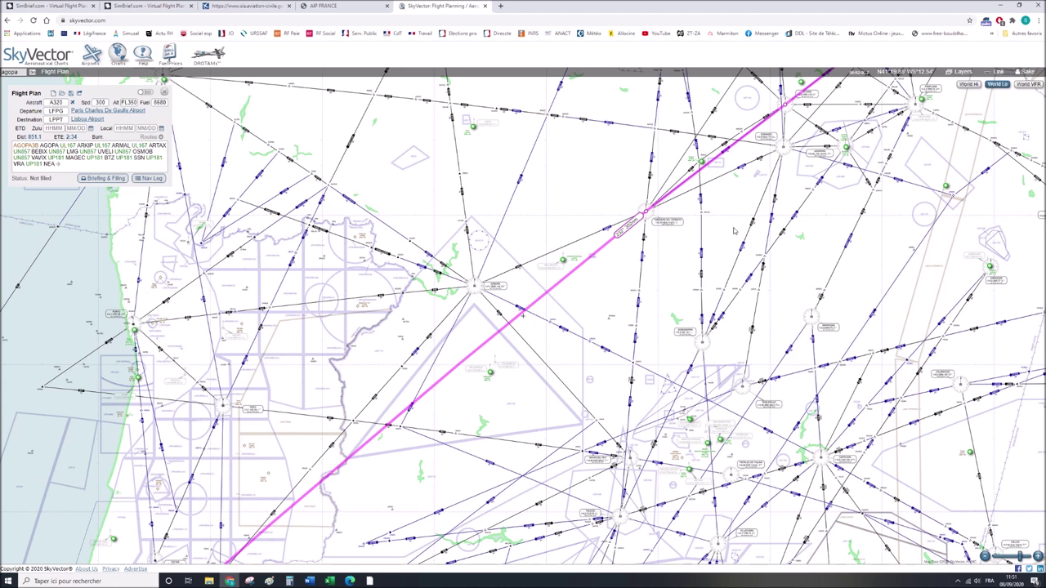
drag(660, 254, 739, 158)
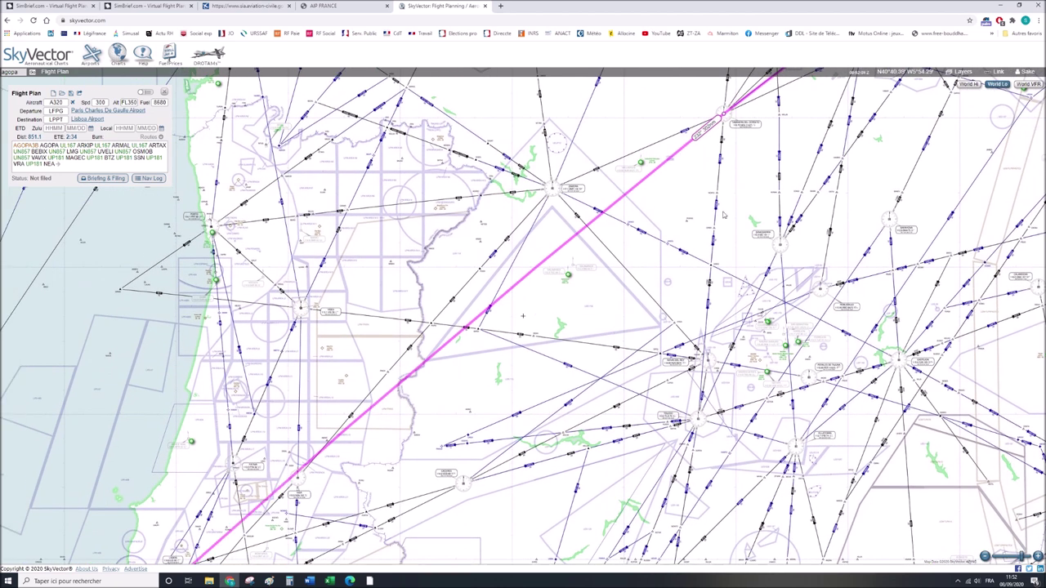
scroll(723, 215, up, 1)
drag(654, 300, 687, 353)
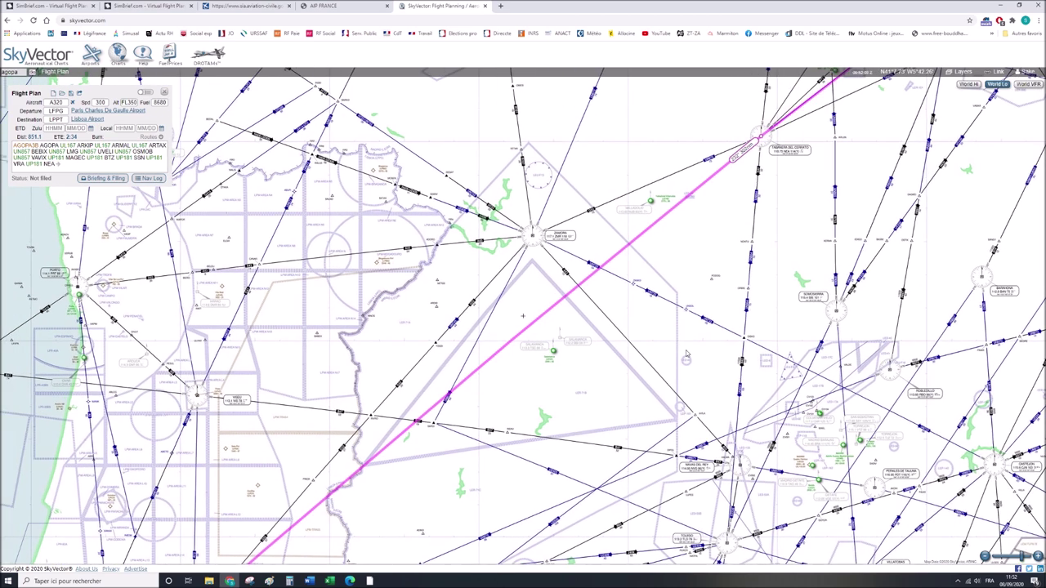
drag(687, 353, 999, 94)
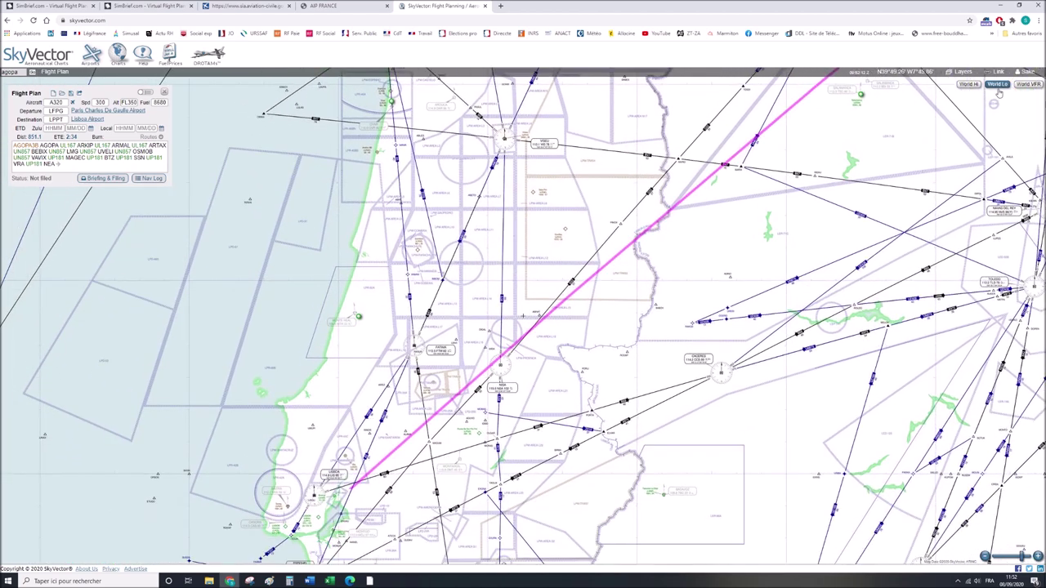
scroll(715, 277, up, 2)
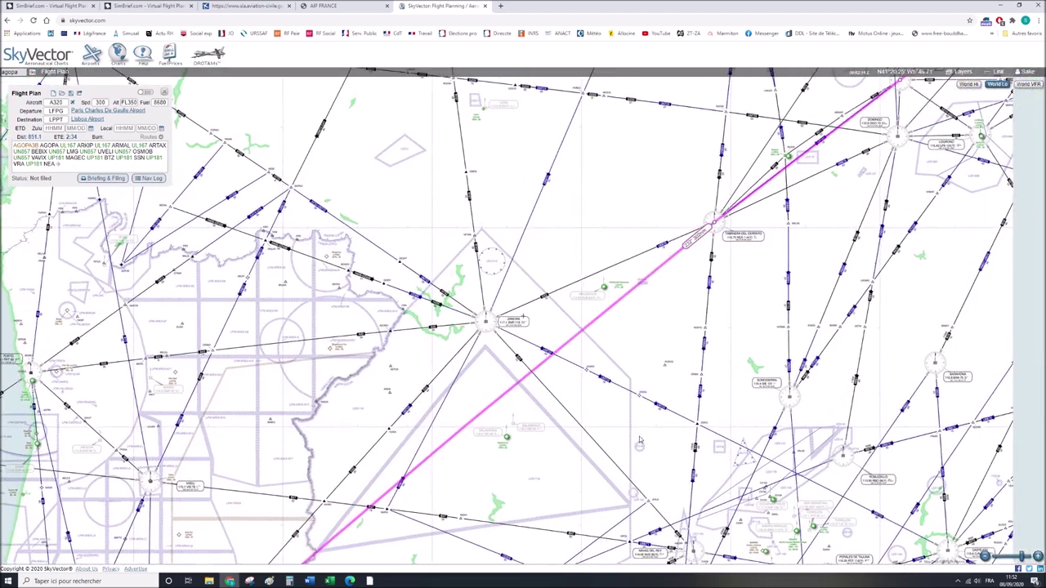
scroll(715, 276, up, 1)
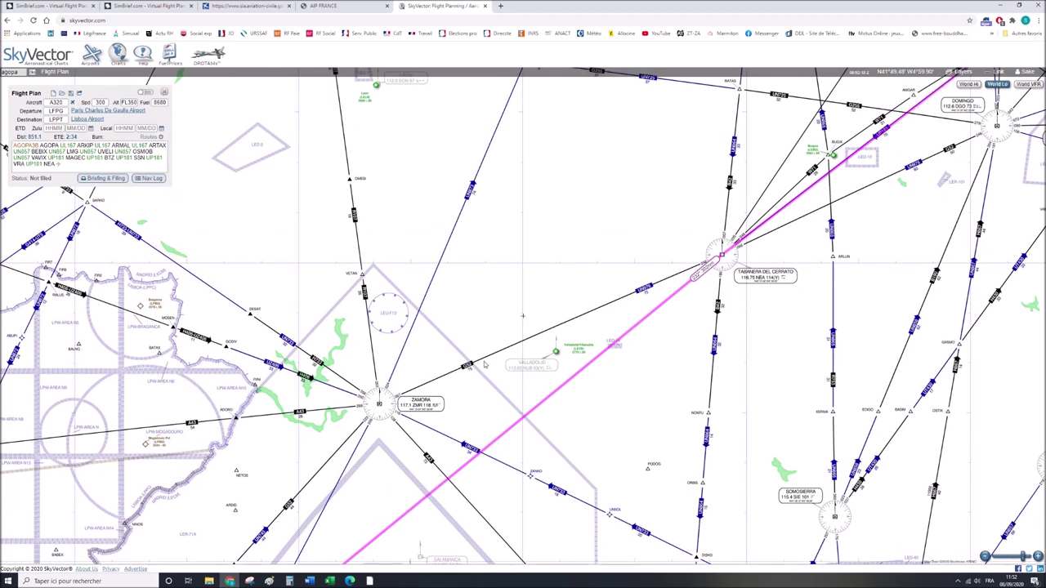
Route the flight plan from NEA along UN976 to the Zamora VOR (ZMR), continuing through RIVRO to PINOX.
drag(544, 398, 382, 406)
drag(425, 494, 560, 348)
drag(445, 454, 636, 279)
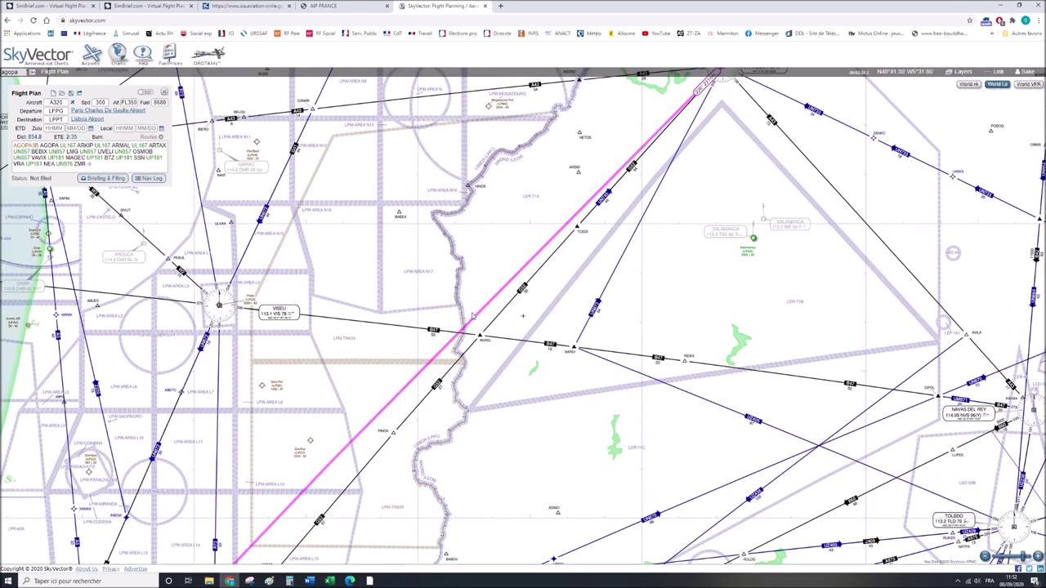
drag(476, 316, 576, 219)
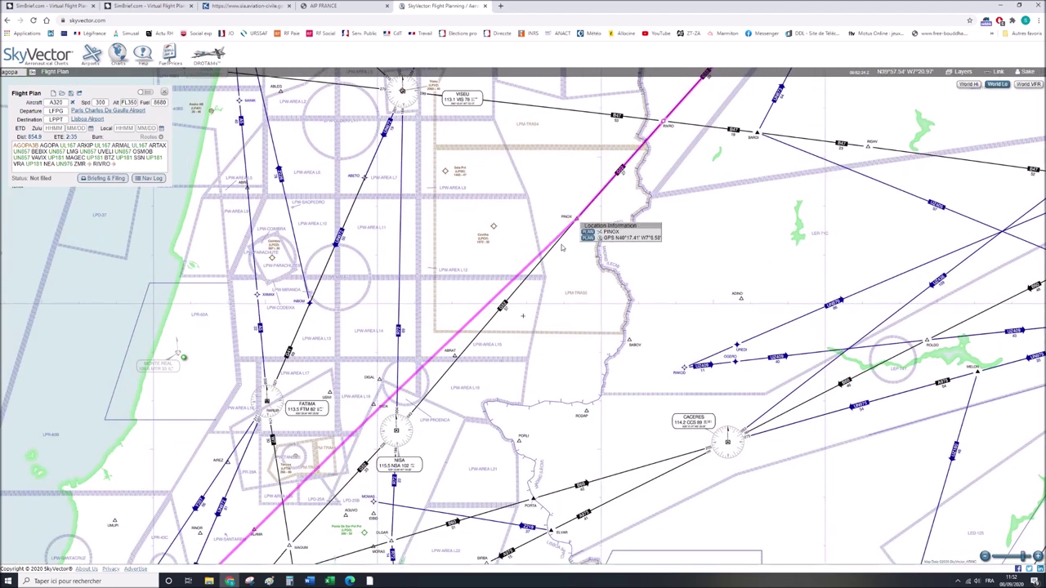
click(590, 236)
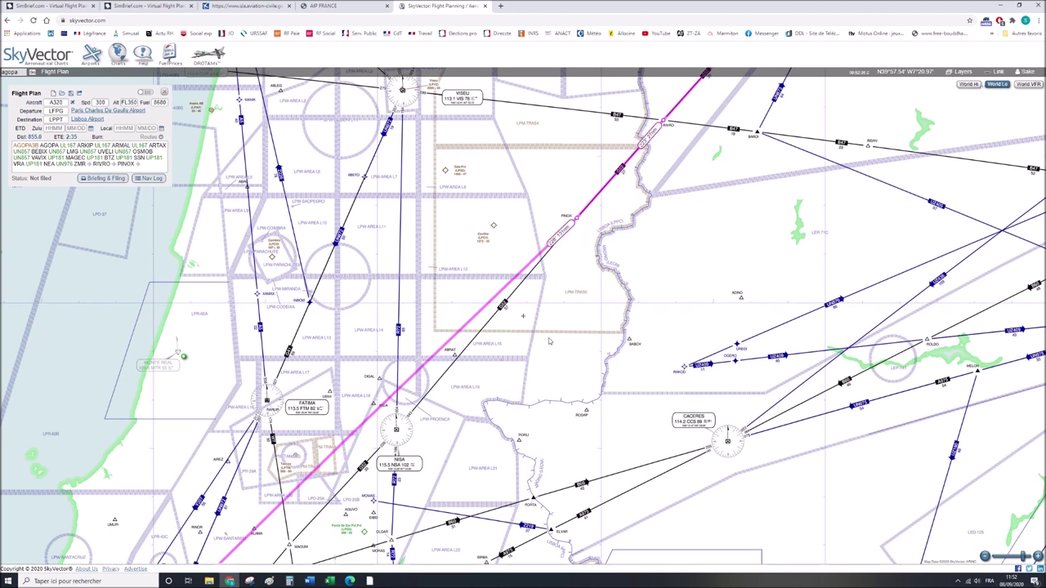
Continue the route along G52 from PINOX through the Nisa VOR (NSA) to MAGUM.
drag(467, 355, 515, 309)
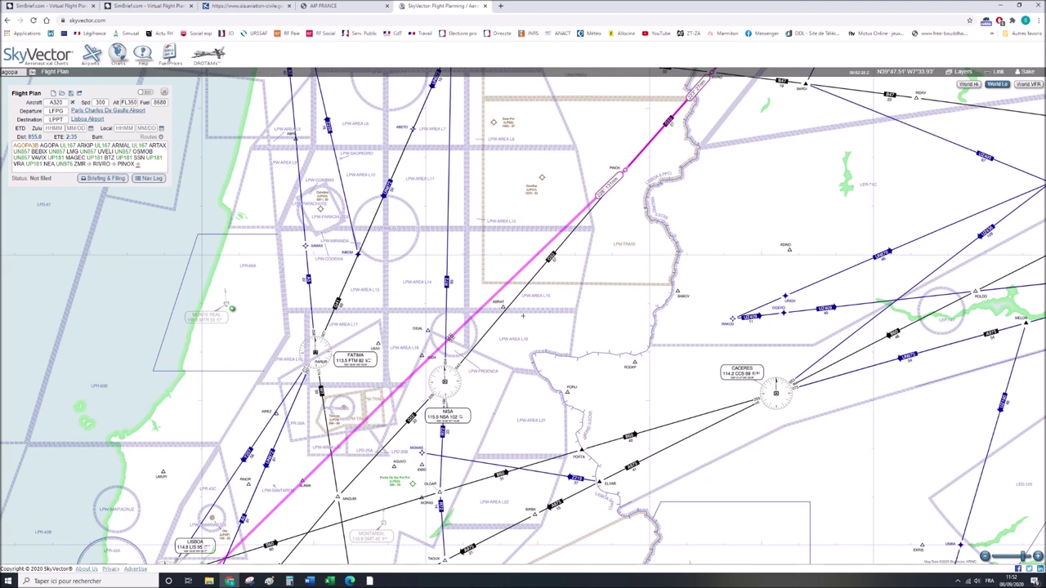
drag(448, 337, 446, 382)
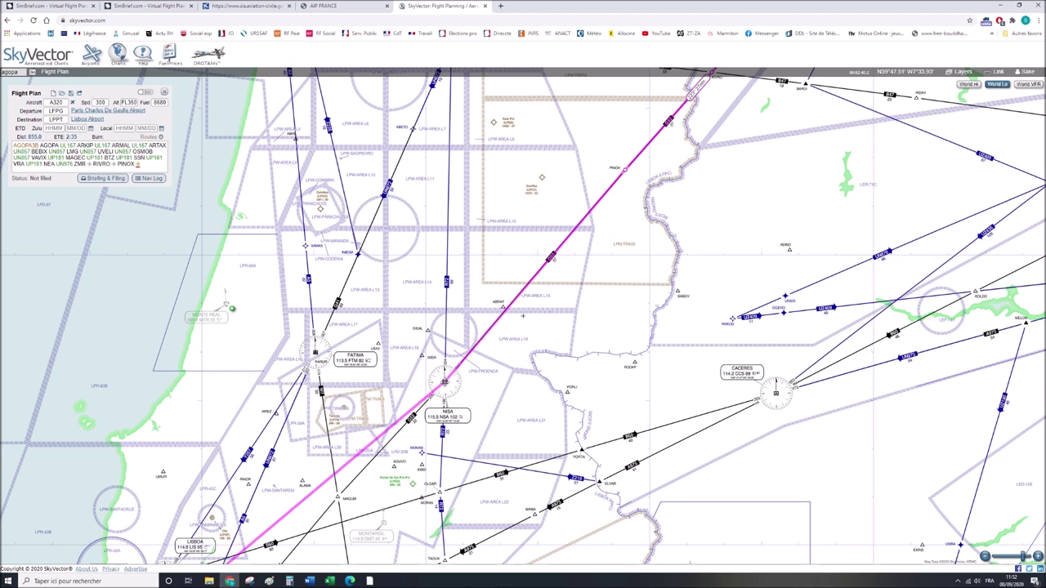
drag(461, 492, 667, 264)
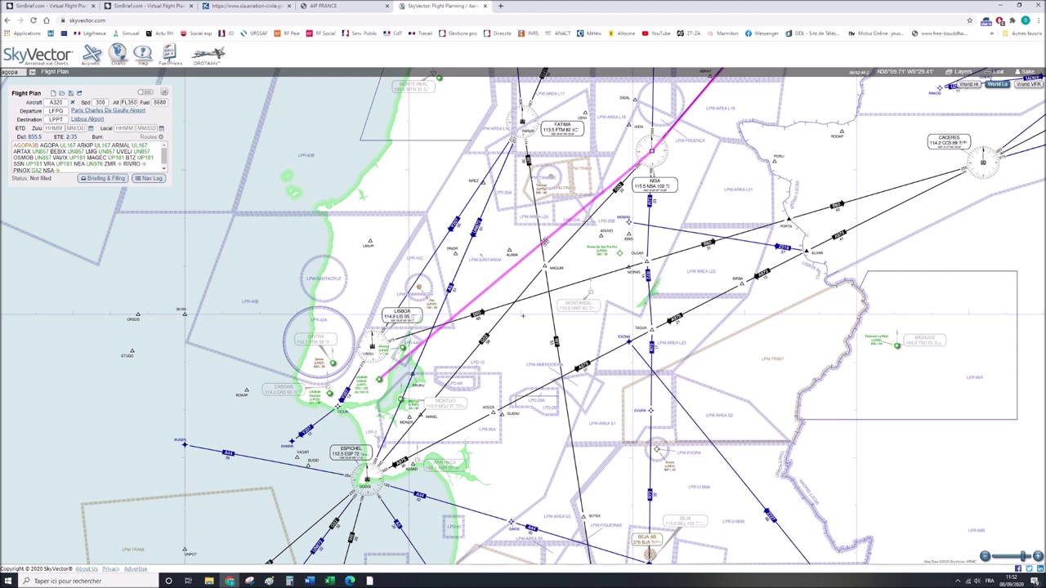
drag(541, 249, 545, 268)
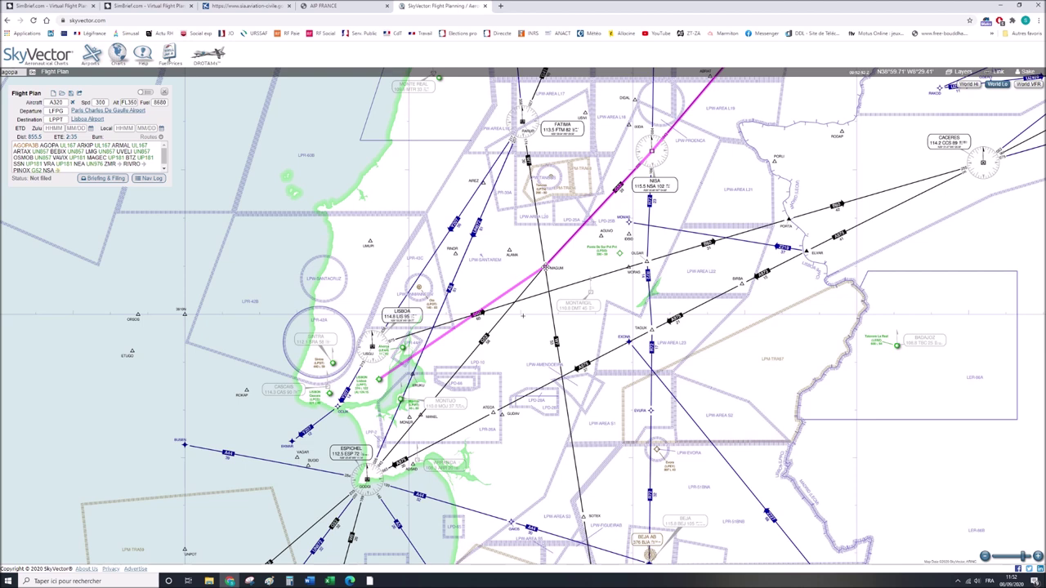
drag(546, 268, 546, 270)
click(559, 294)
scroll(561, 292, up, 3)
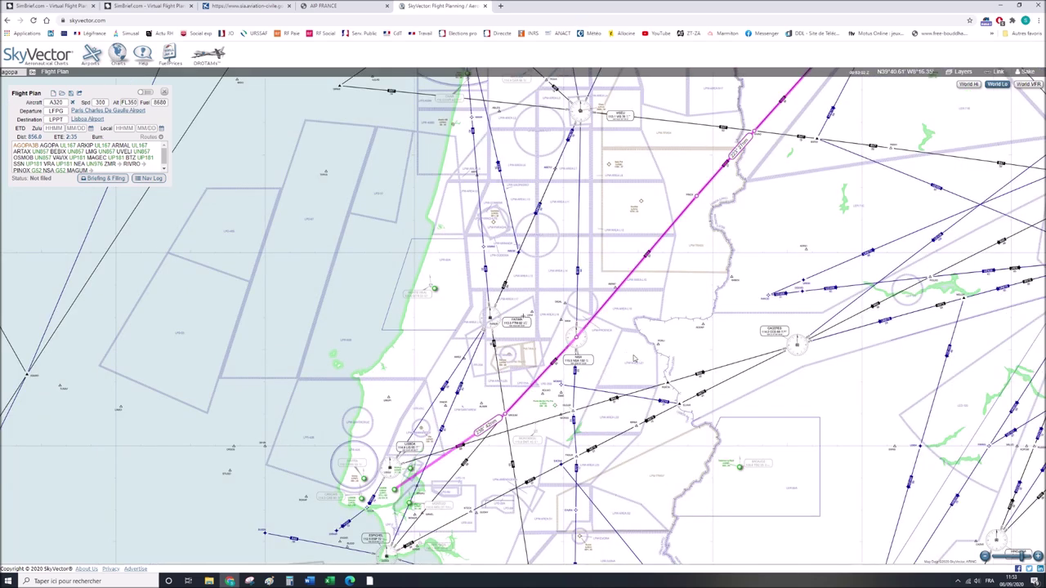
Search Google for "lppt charts".
click(338, 5)
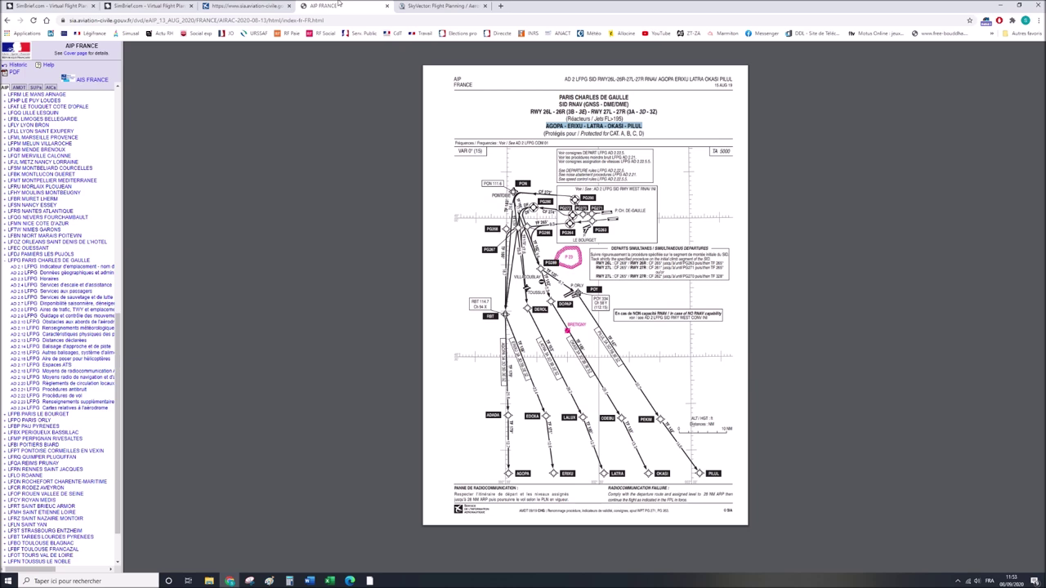
click(265, 5)
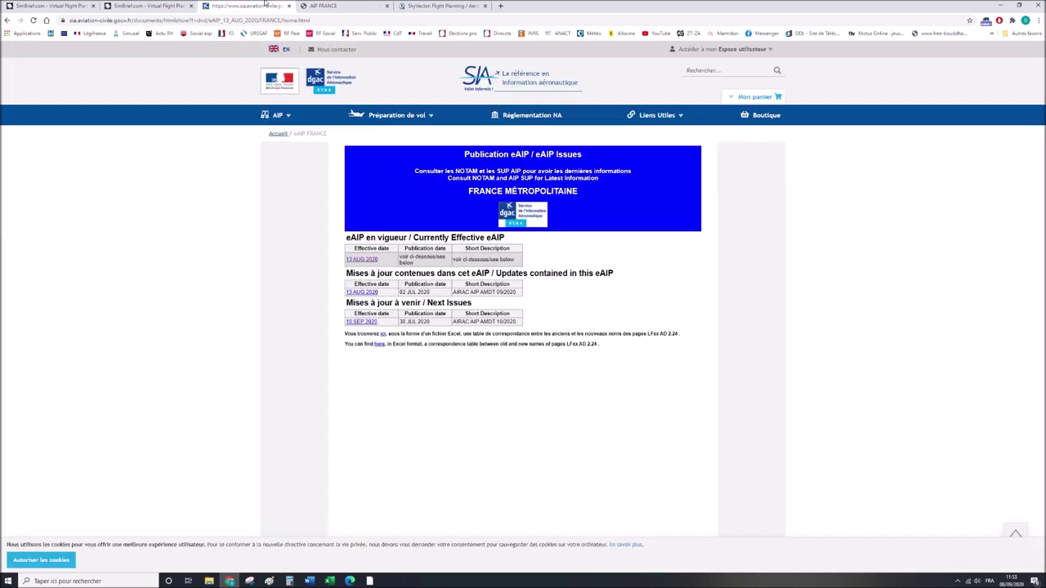
click(7, 20)
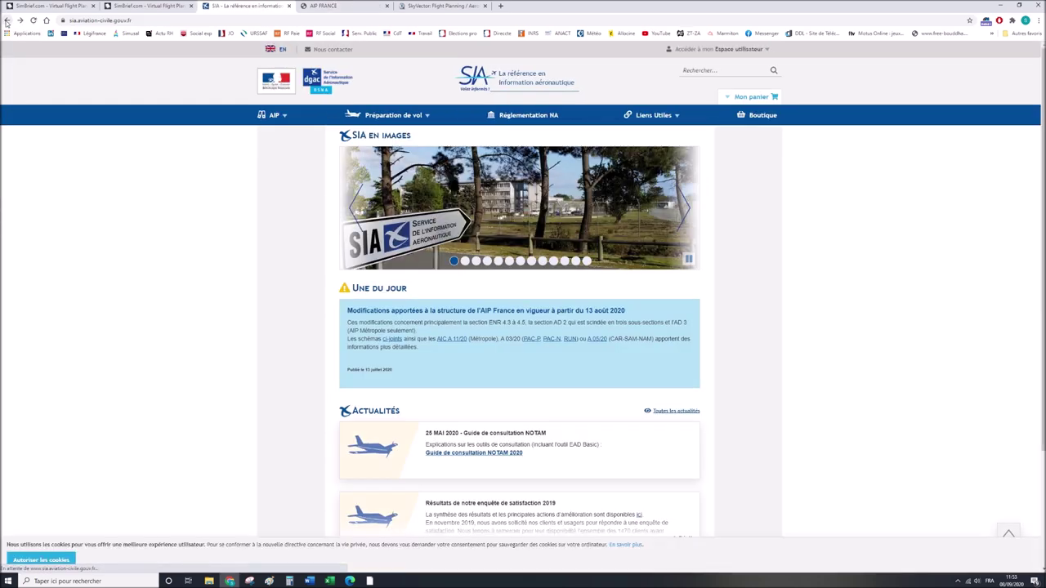
click(6, 20)
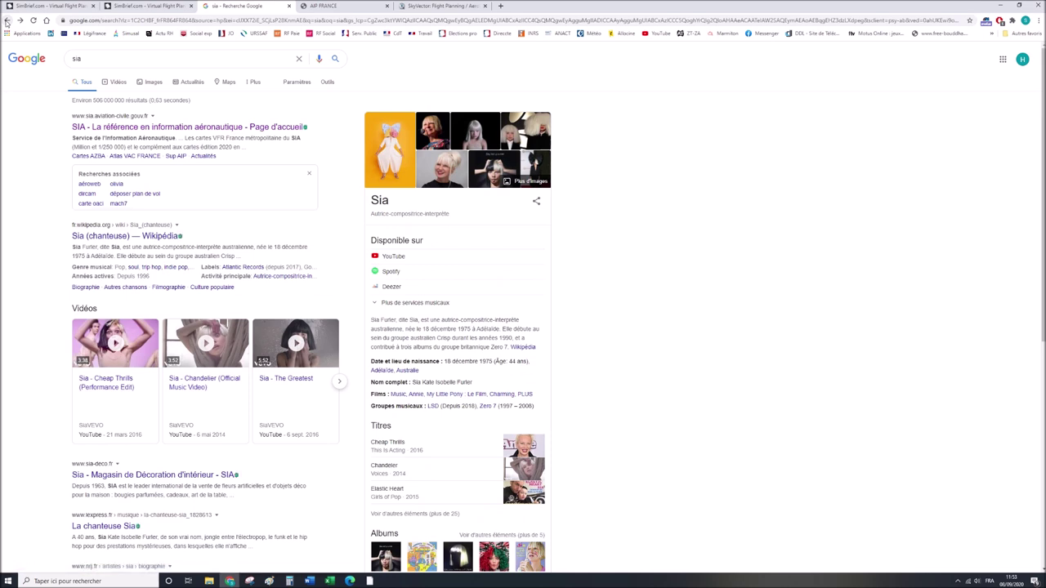
text(lppt charts)
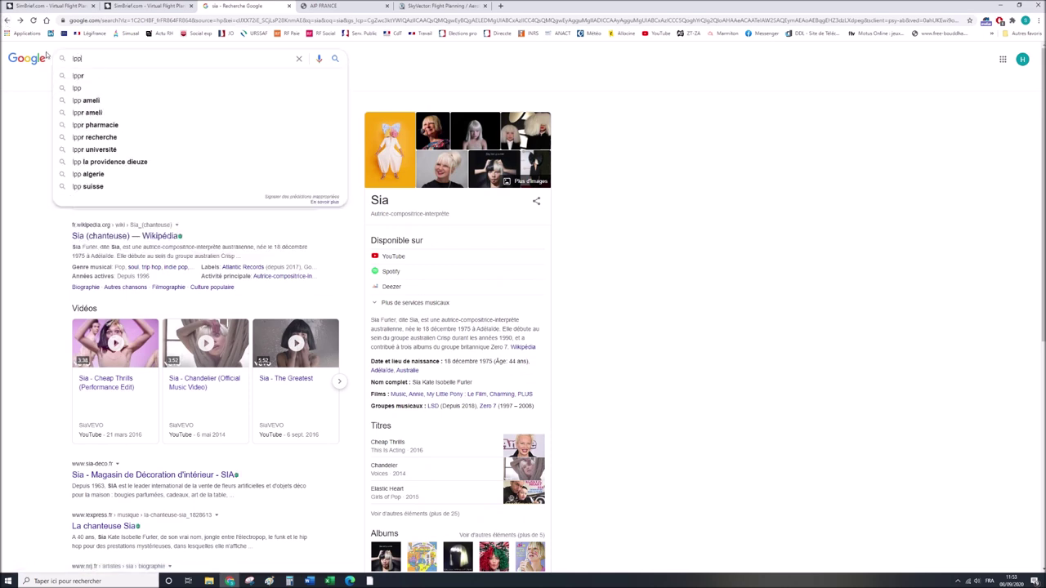
key(Return)
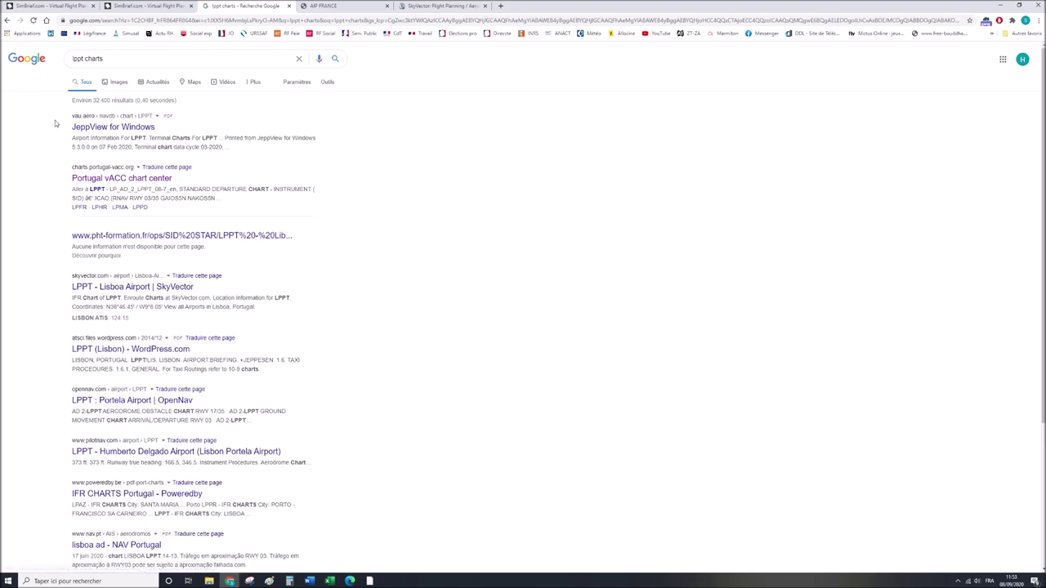
Open the Portugal vACC chart center and examine the LPPT arrival chart list, including the RNAV CDO RWY 03 INBOM7K XAMAX7K entry.
click(115, 177)
scroll(10, 372, down, 1)
scroll(10, 372, down, 20)
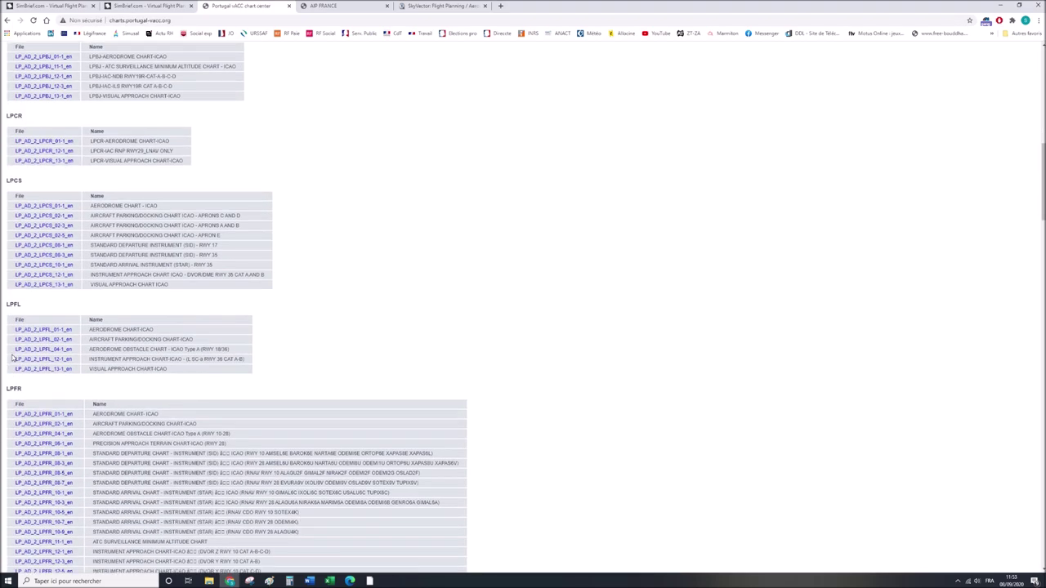
scroll(12, 358, down, 20)
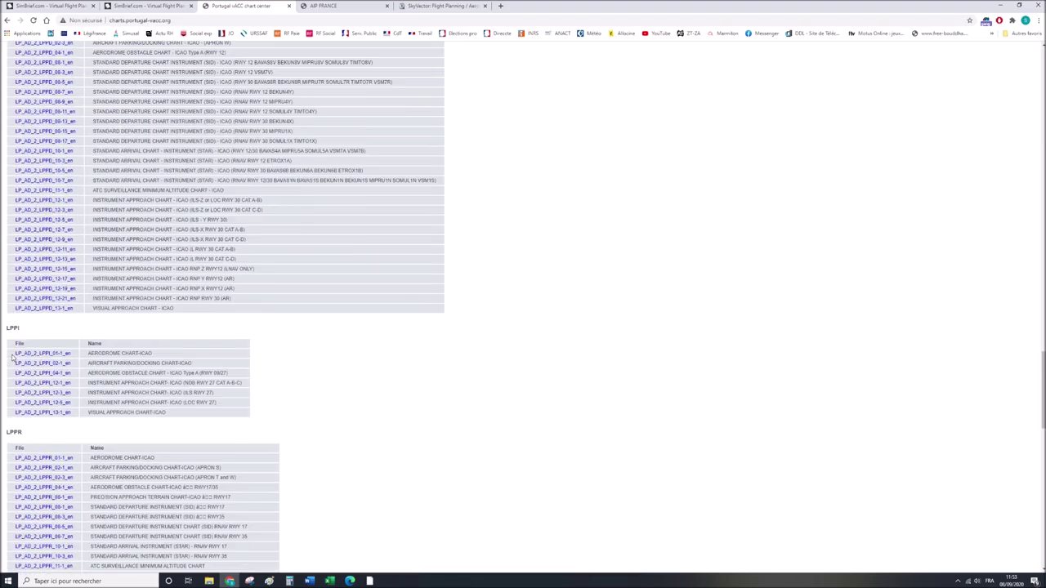
scroll(14, 355, down, 8)
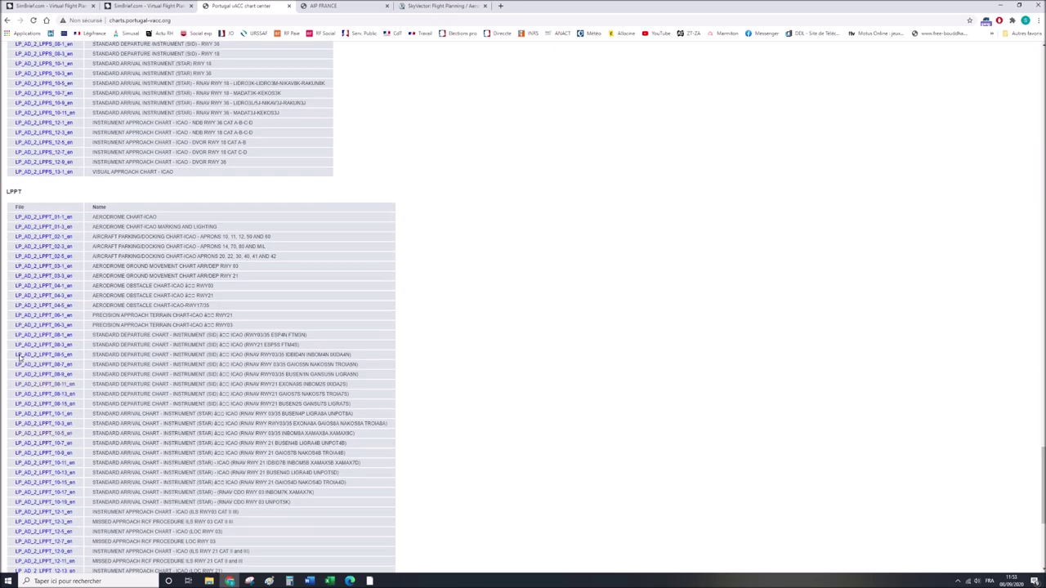
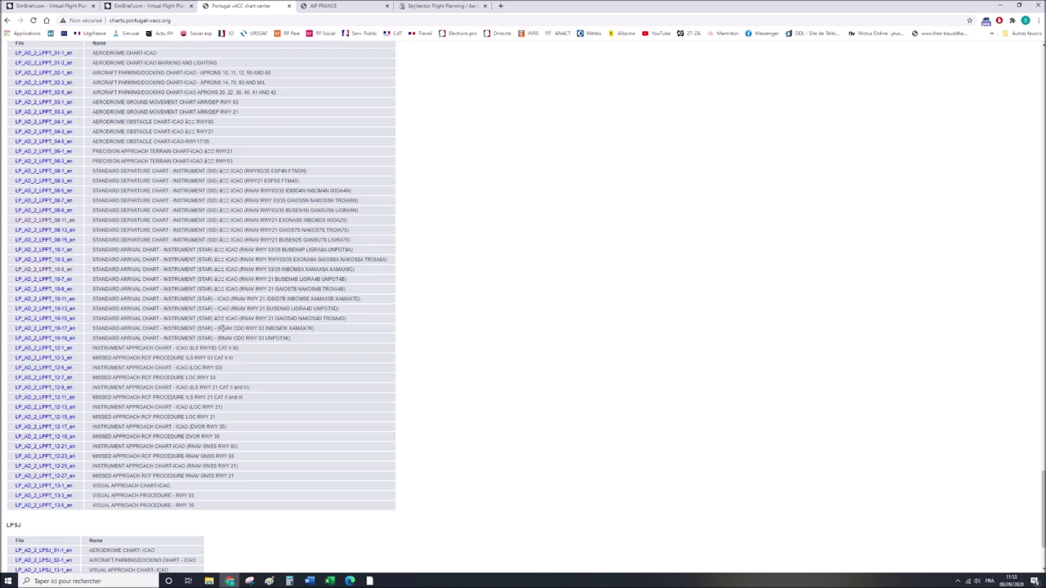
drag(219, 328, 311, 327)
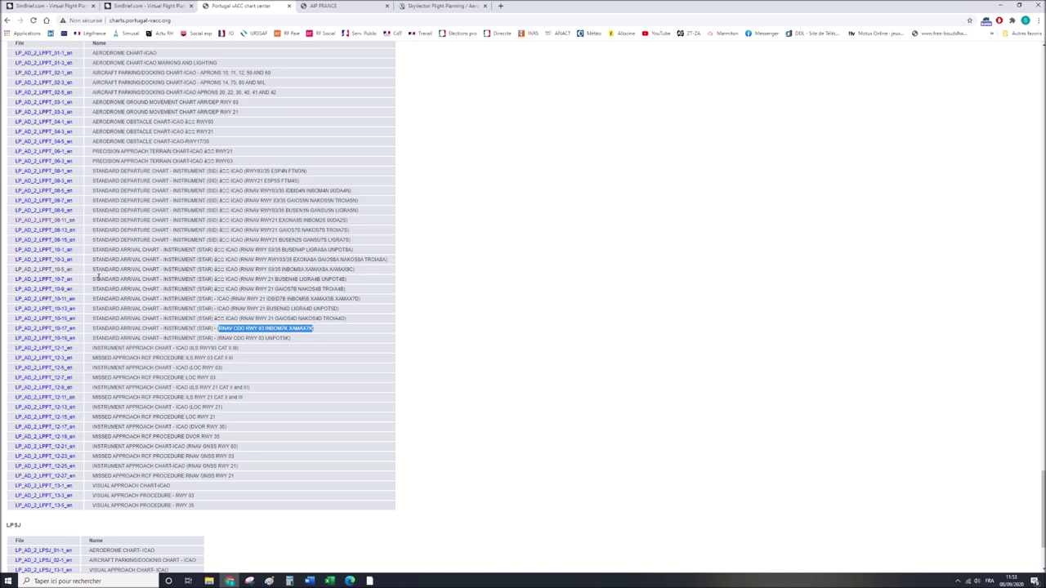
View the LPPT RNAV RWY 03/35 arrival charts LP_AD_2_LPPT_10-5_en and LP_AD_2_LPPT_10-3_en.
click(59, 272)
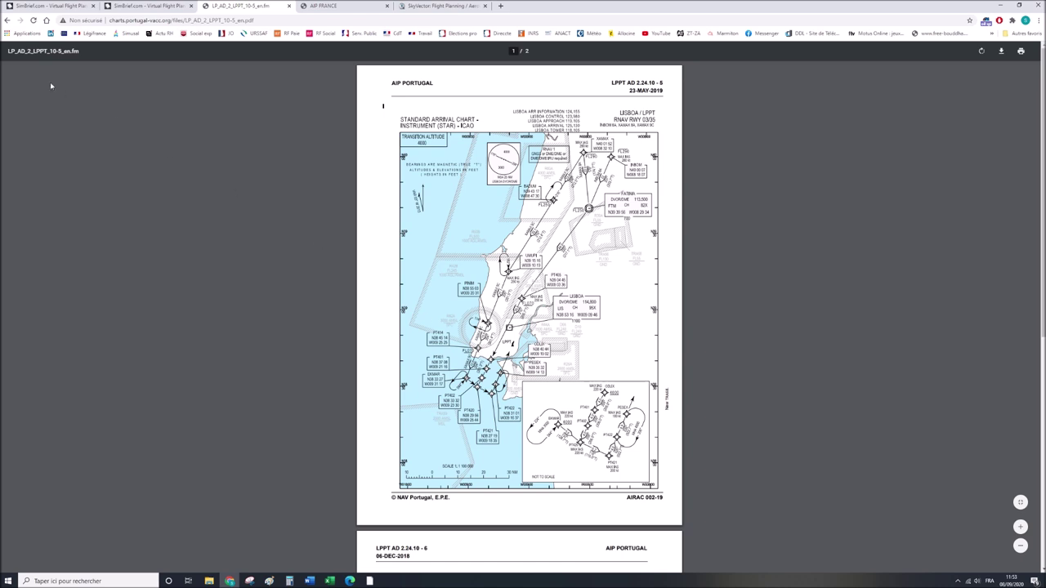
click(8, 20)
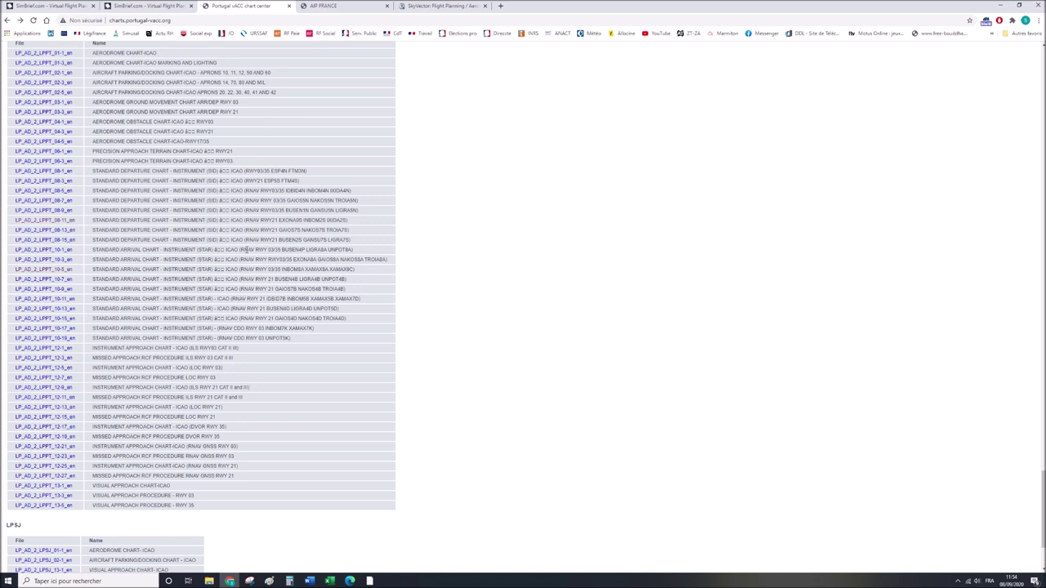
click(59, 261)
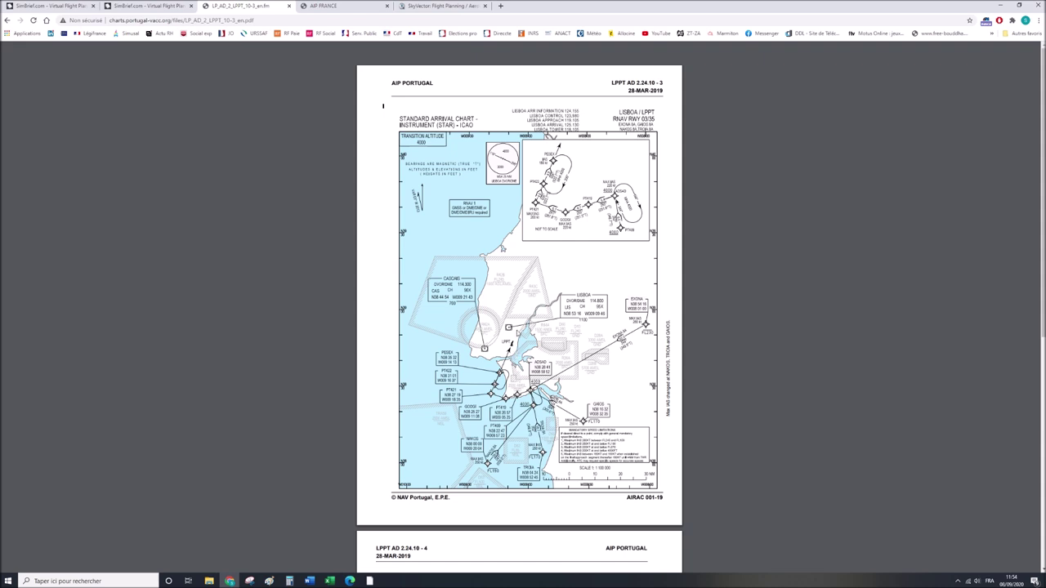
Return to SkyVector, locate the waypoint EXONA and examine the airways leading towards it from Spain.
click(441, 6)
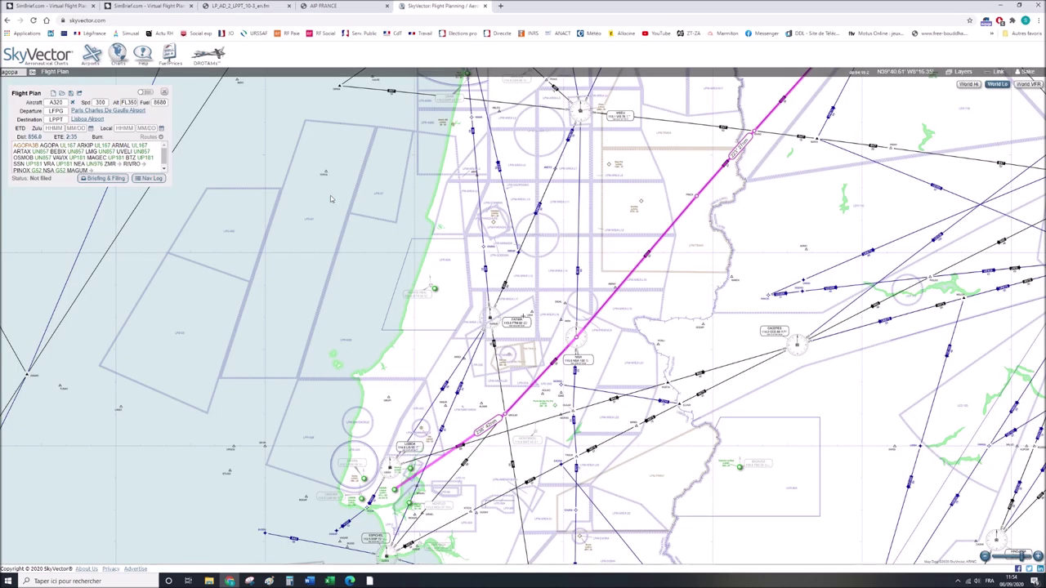
double_click(22, 72)
text(exona)
key(Return)
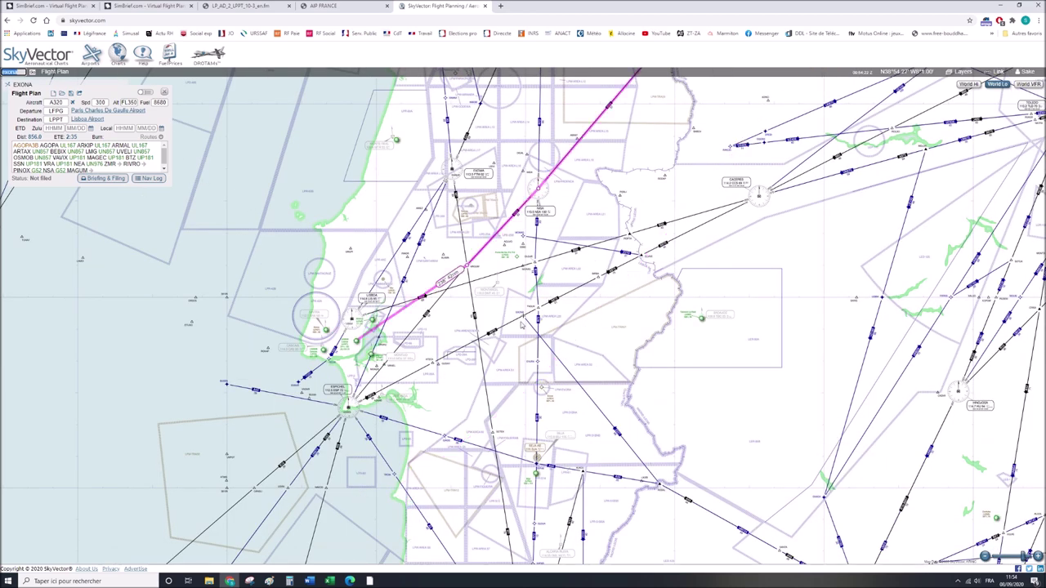
scroll(521, 324, up, 1)
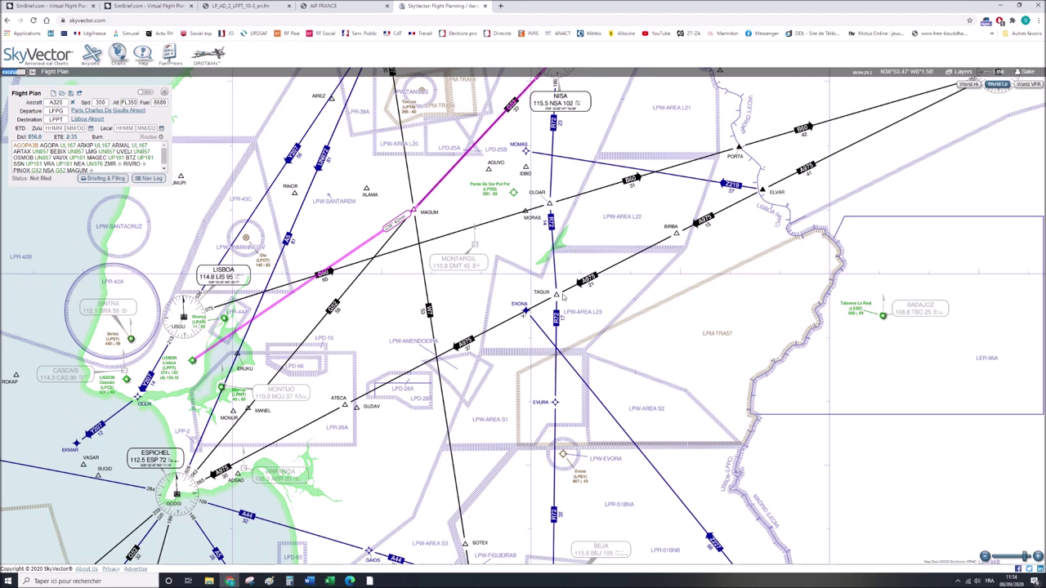
scroll(562, 299, down, 1)
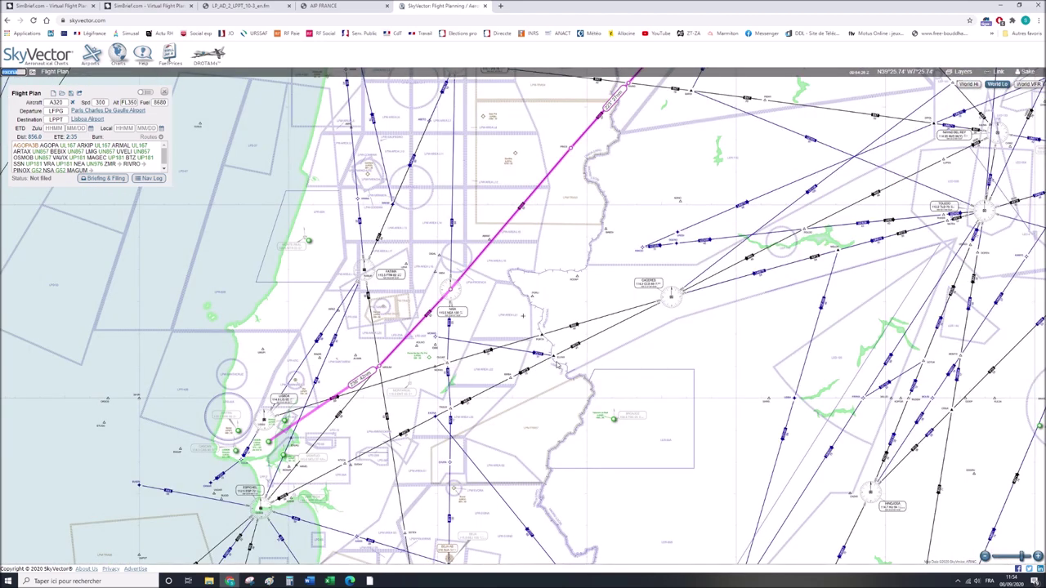
scroll(564, 351, up, 2)
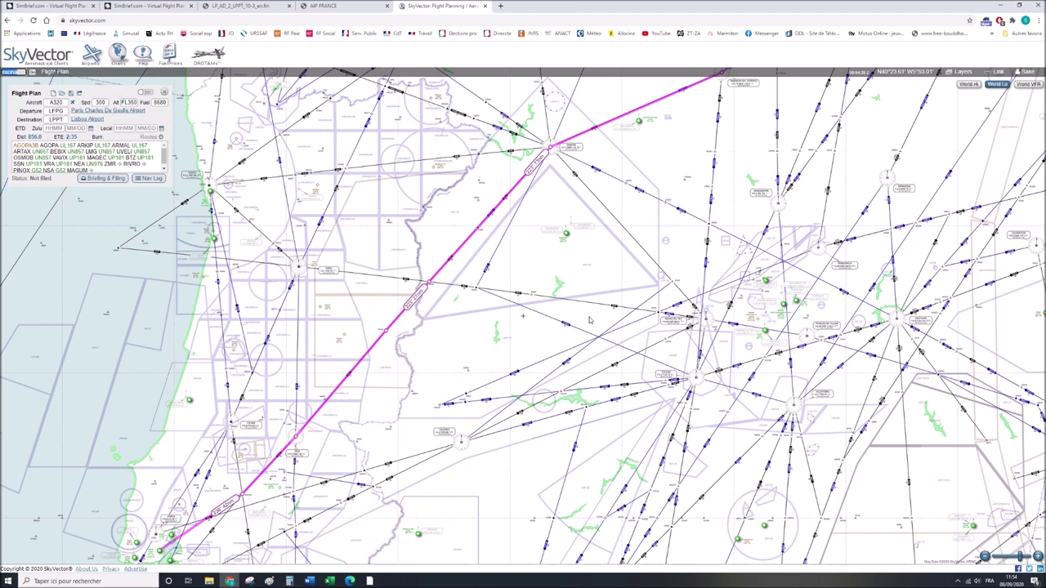
drag(590, 320, 542, 308)
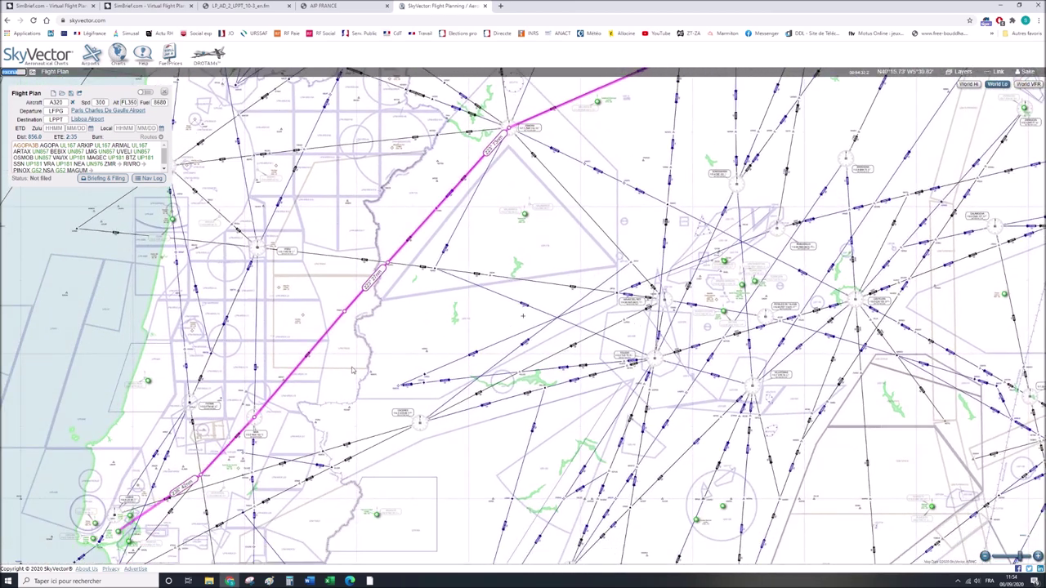
Delete the waypoints MAGUM, NSA, PINOX, RIVRO and ZMR so that the route's last waypoint is NEA.
click(204, 475)
click(239, 506)
click(256, 418)
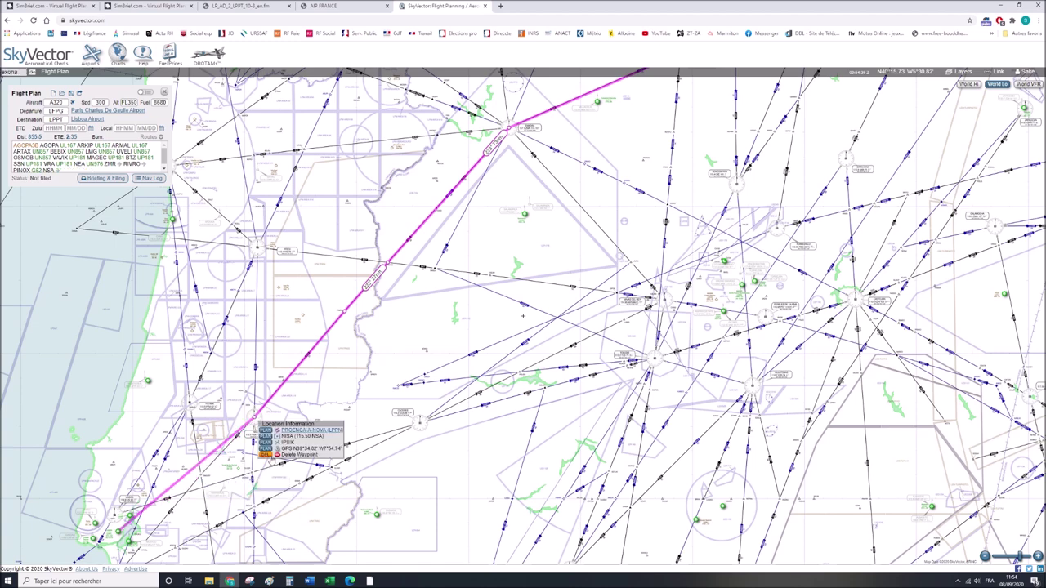
click(277, 455)
click(345, 312)
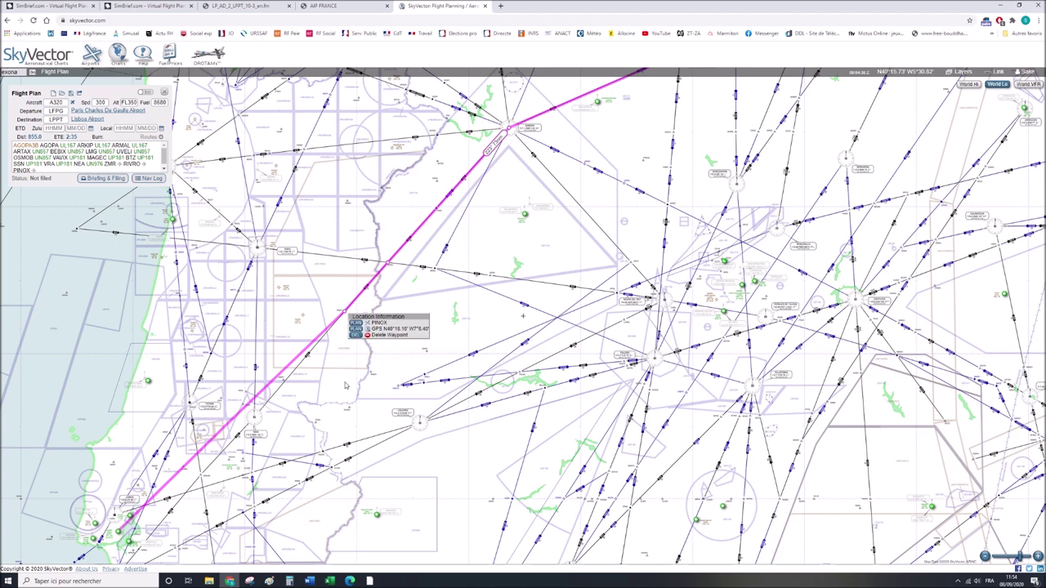
click(356, 336)
click(388, 263)
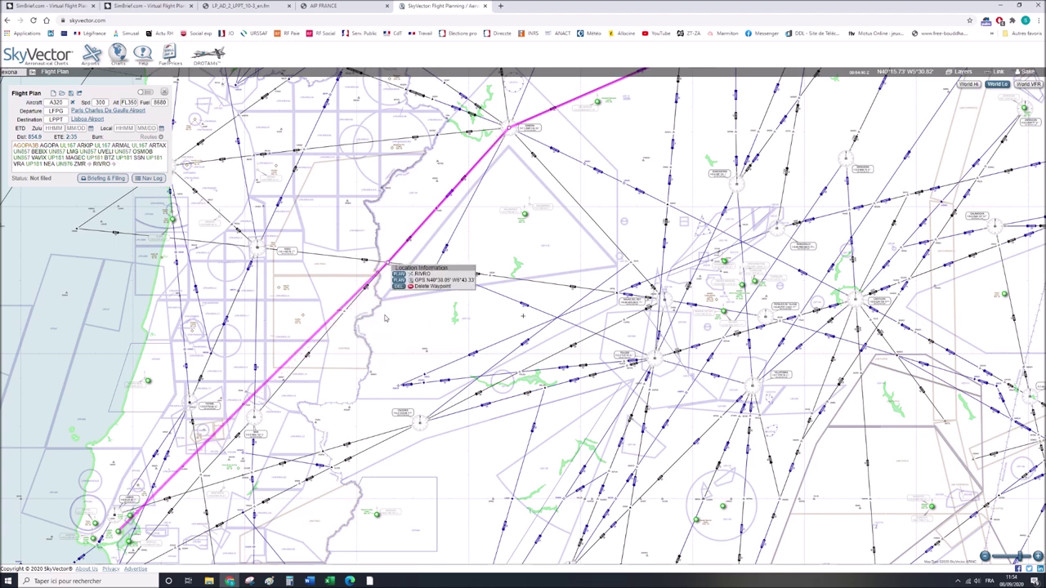
click(398, 282)
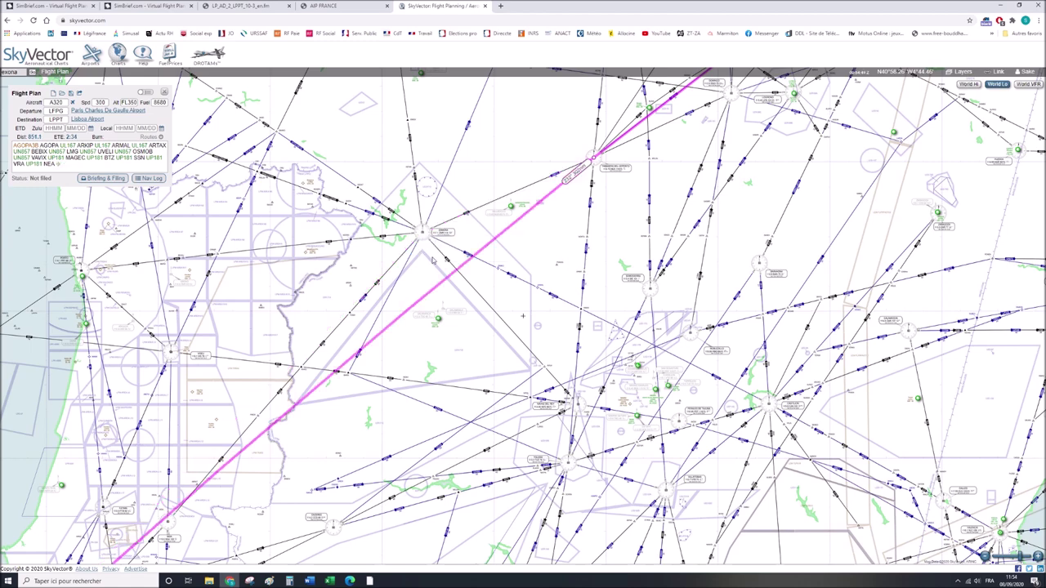
Route the flight plan from NEA along UN864 through NONTU and ORBIS to DISKO.
drag(633, 194, 534, 294)
scroll(510, 254, up, 1)
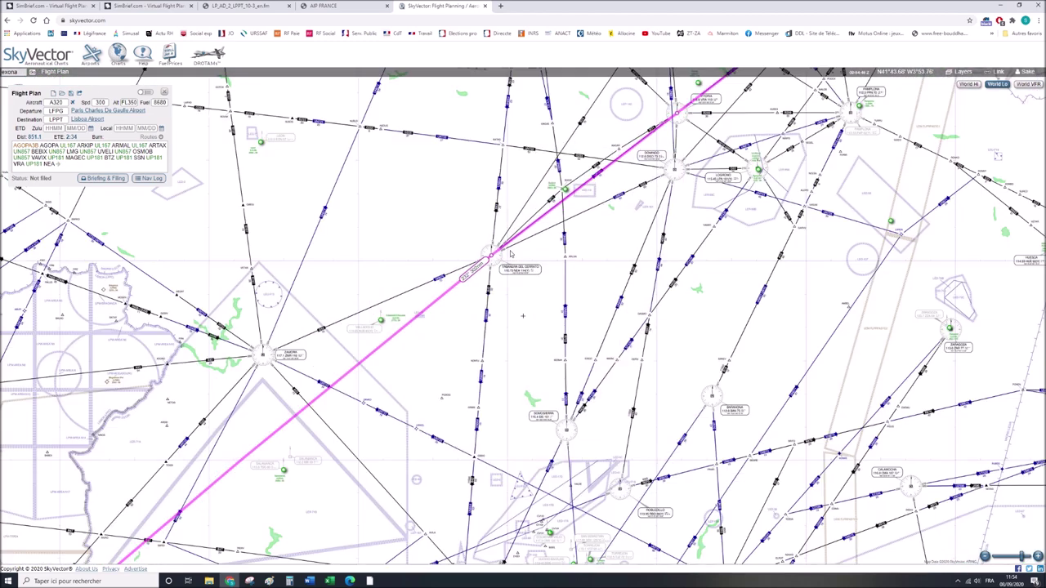
scroll(488, 270, up, 1)
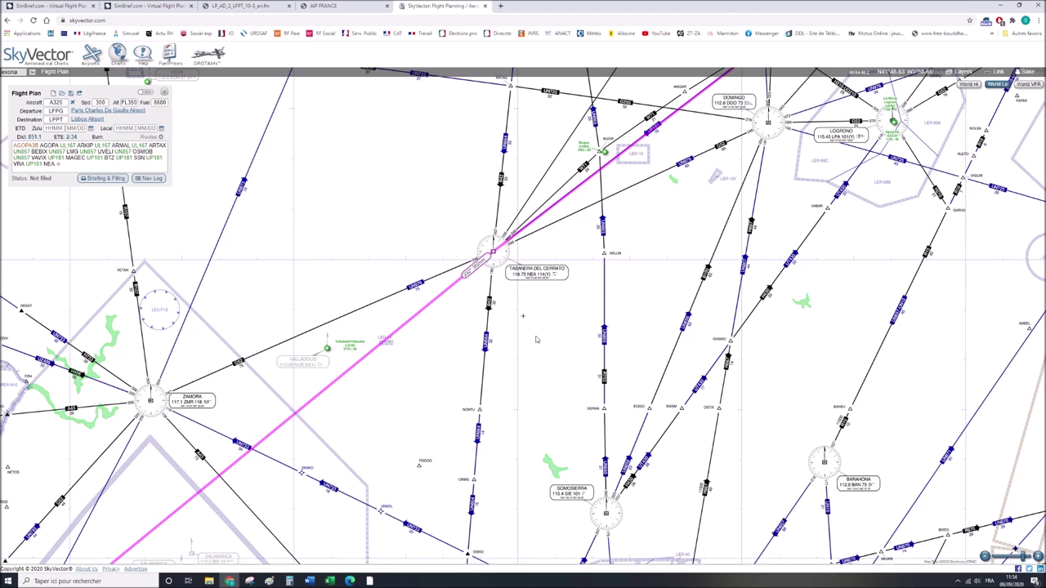
drag(537, 339, 549, 236)
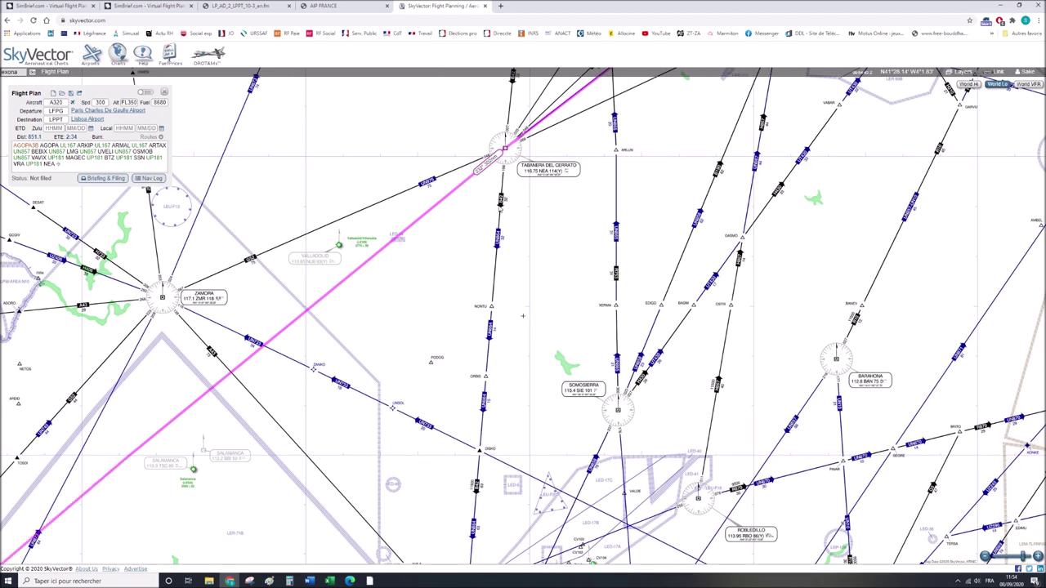
drag(433, 208, 491, 308)
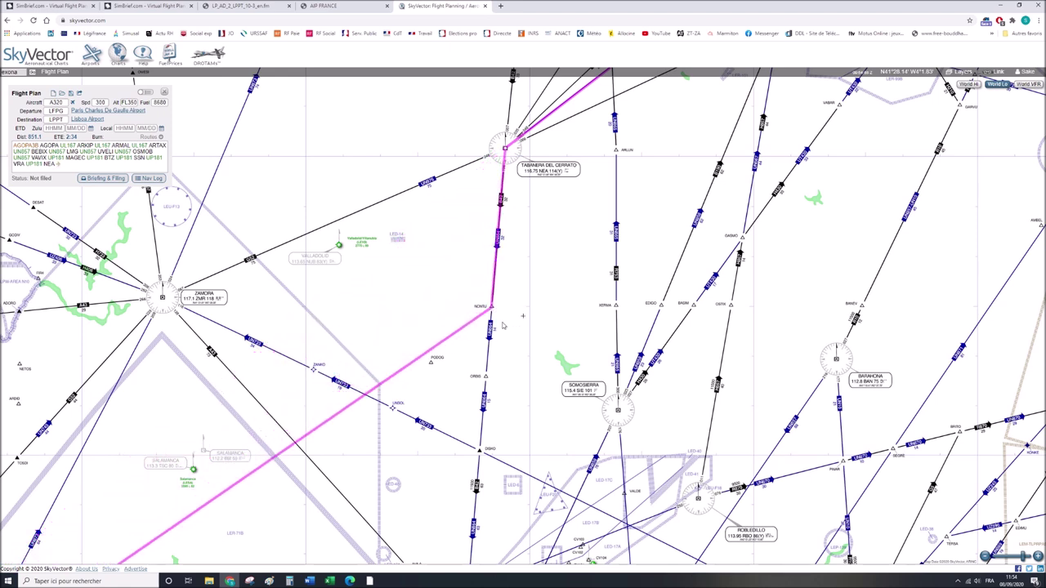
drag(455, 335, 487, 377)
drag(500, 438, 510, 287)
drag(451, 254, 527, 174)
Find EXONA again, route the flight plan from DISKO direct to it, and add the EXONA8A arrival into LPPT.
drag(363, 380, 603, 270)
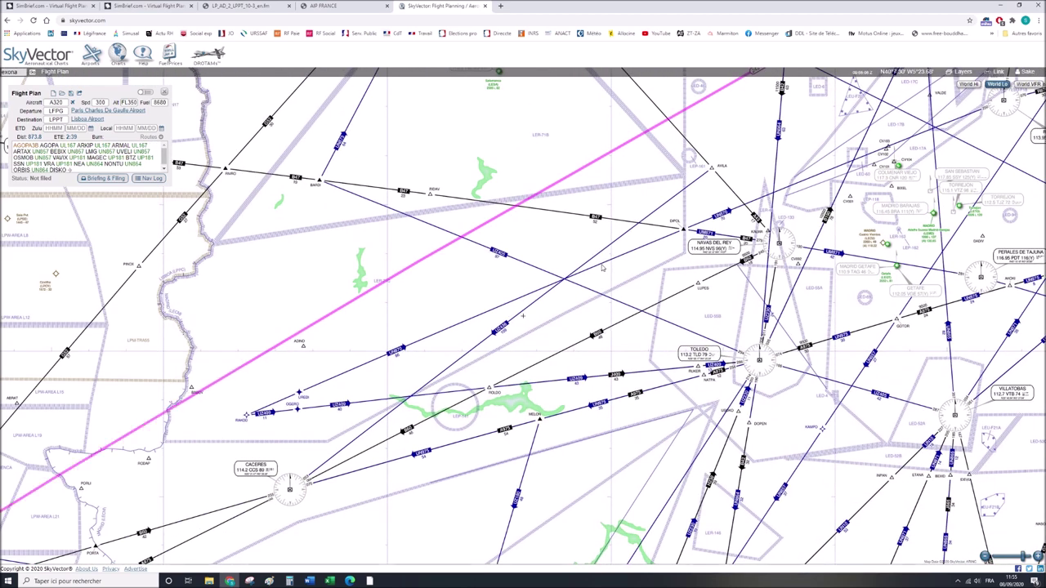
scroll(637, 291, down, 2)
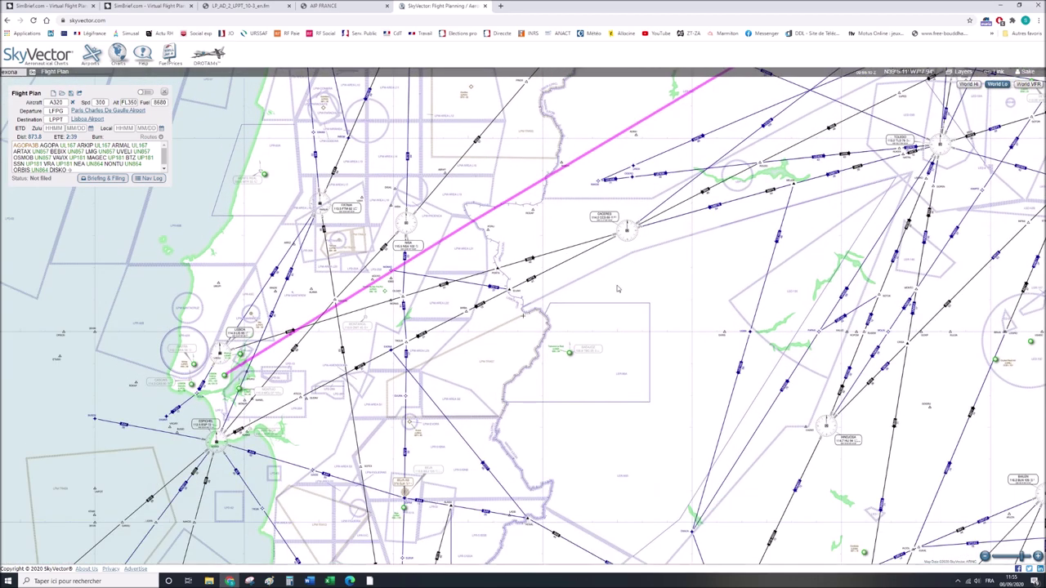
scroll(460, 320, up, 1)
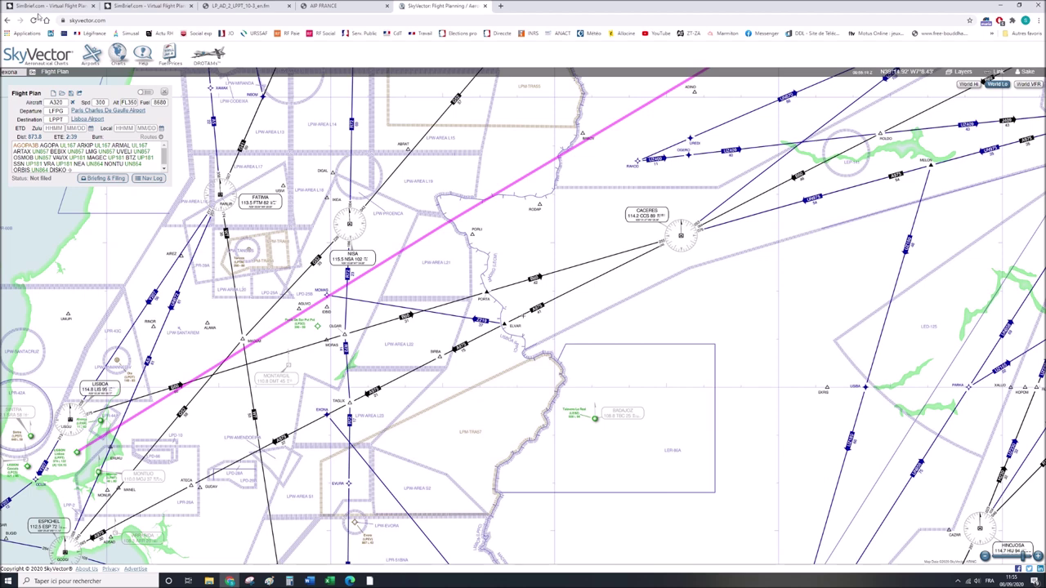
click(36, 81)
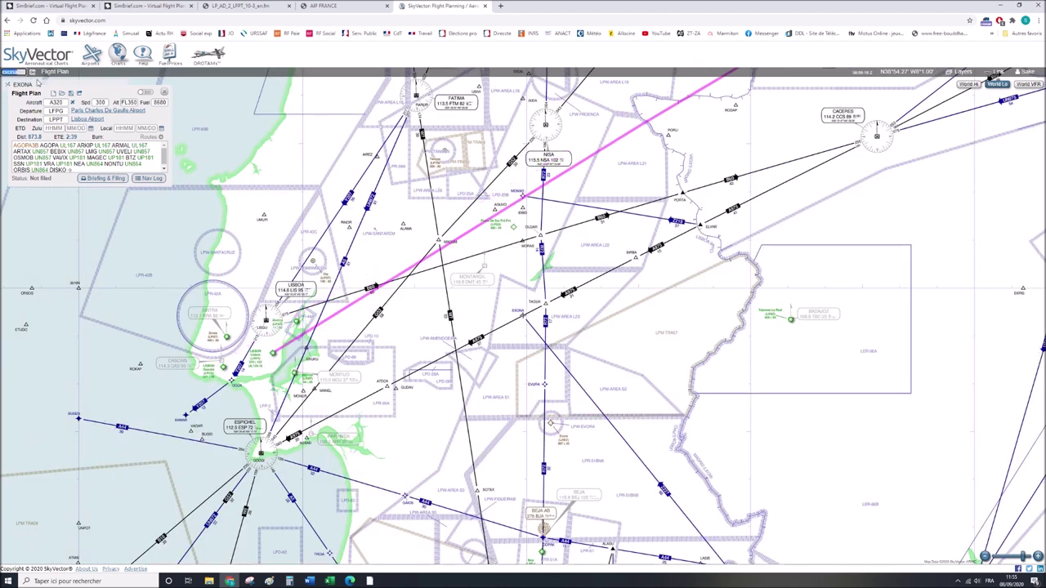
drag(485, 225, 524, 318)
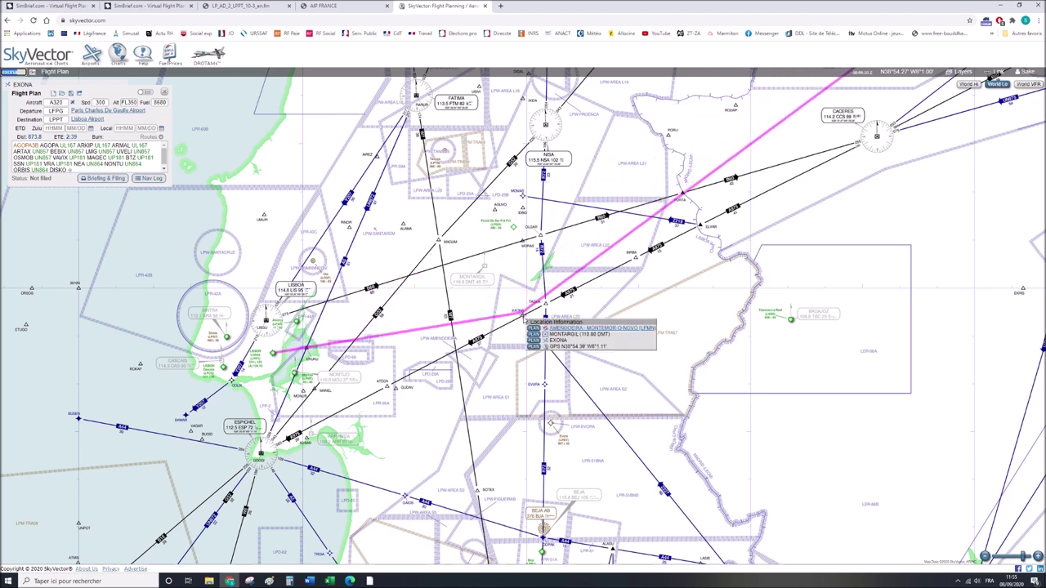
click(536, 344)
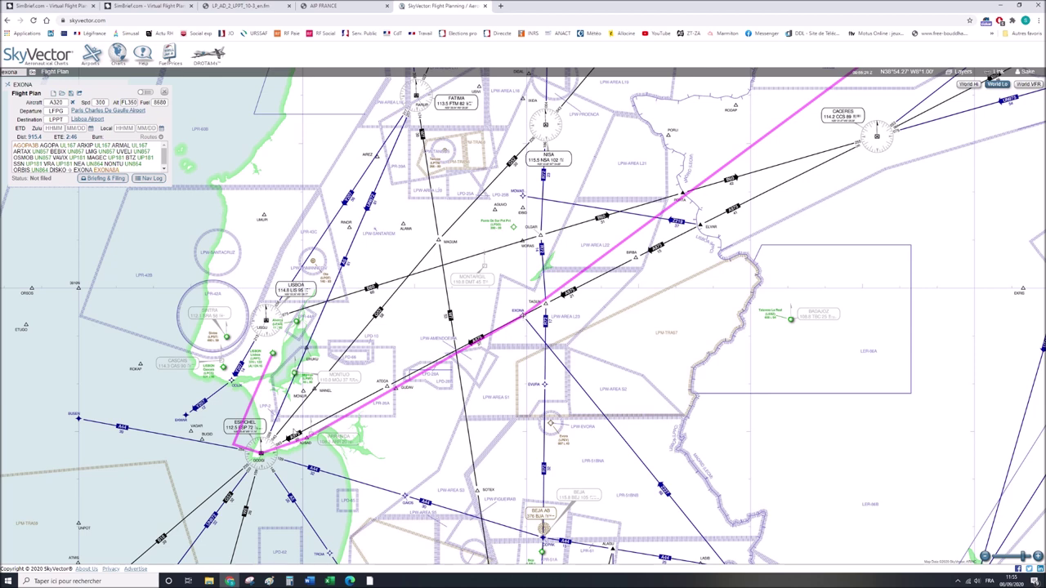
mouse_move(97, 170)
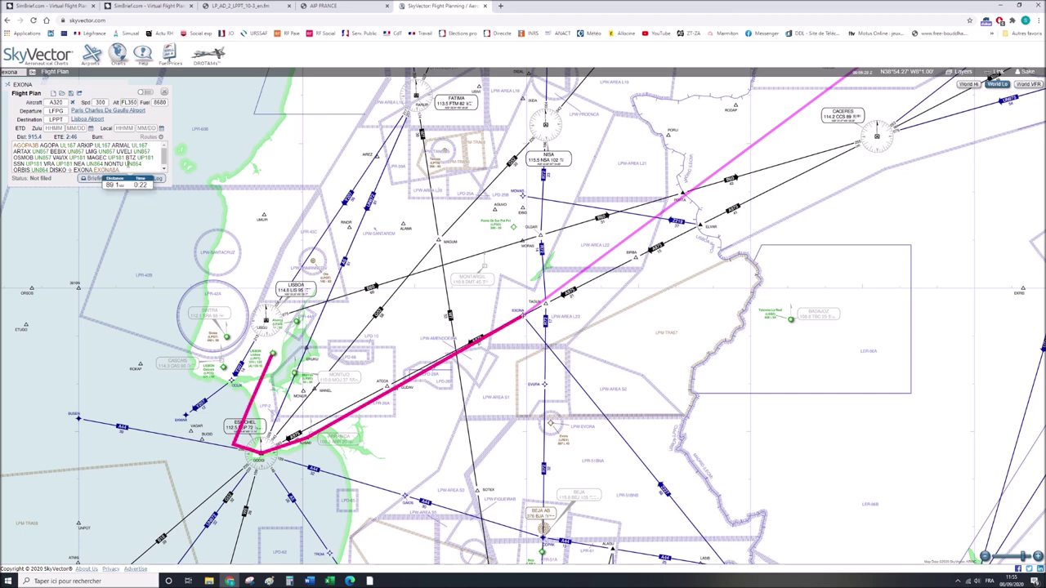
Compare the plotted EXONA8A arrival with the LPPT RNAV arrival chart for runways 03/35.
click(246, 5)
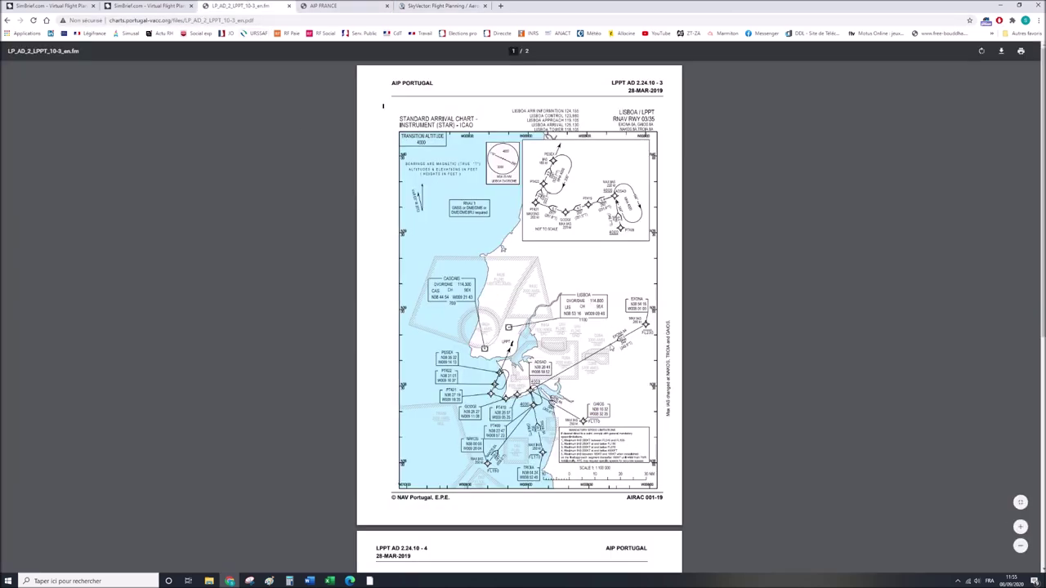
click(425, 7)
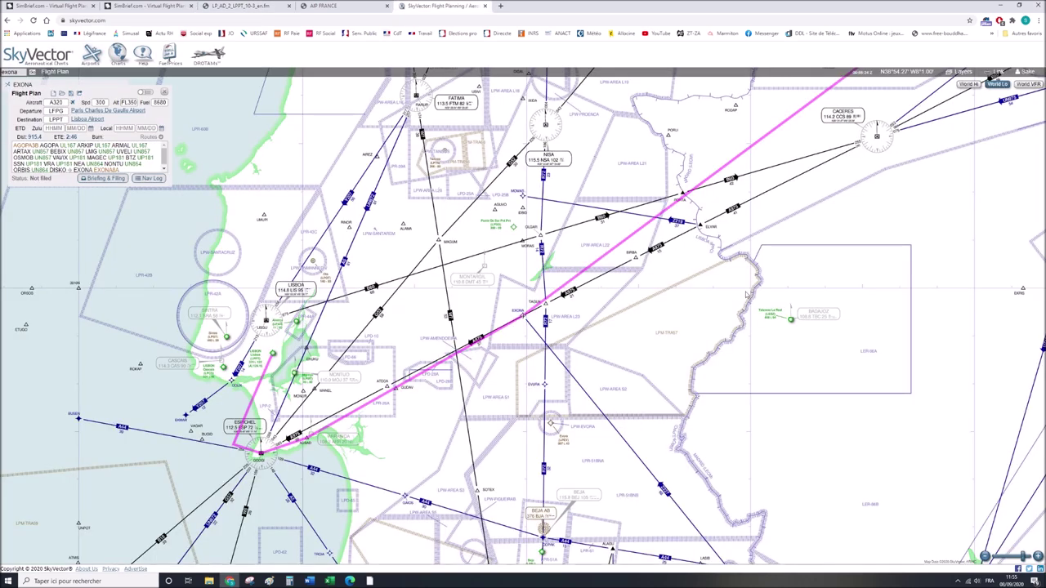
scroll(509, 426, up, 1)
scroll(509, 426, down, 1)
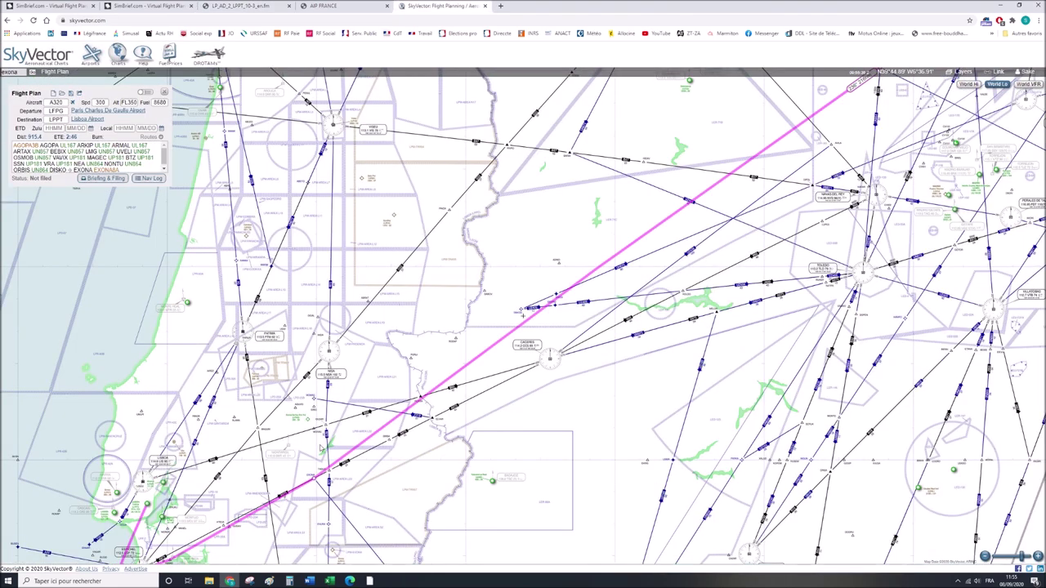
Reroute the leg after DISKO so that it follows airway UN864 to the Toledo VOR (TLD) before EXONA.
drag(498, 442, 311, 548)
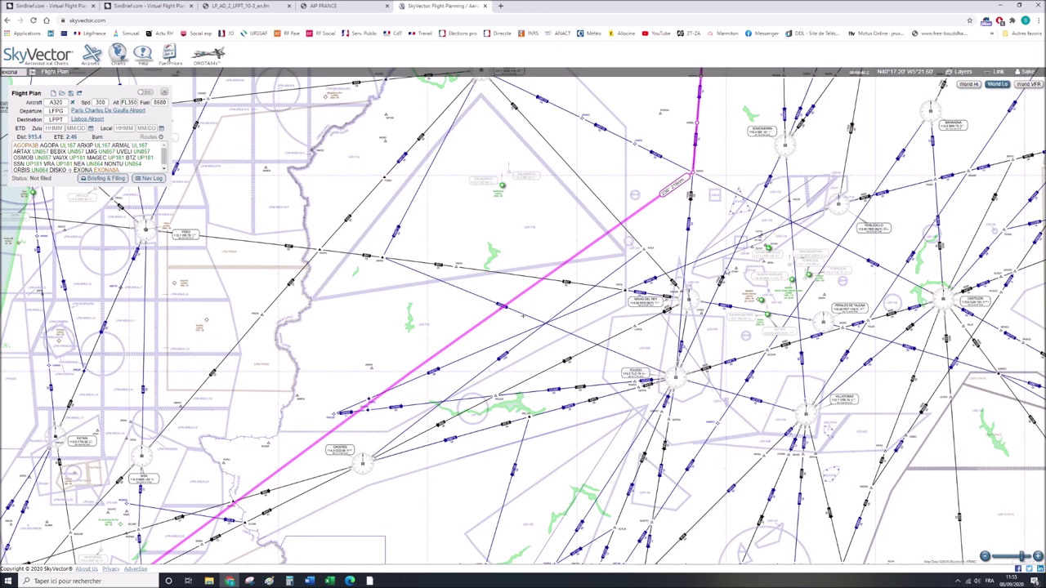
scroll(728, 270, up, 1)
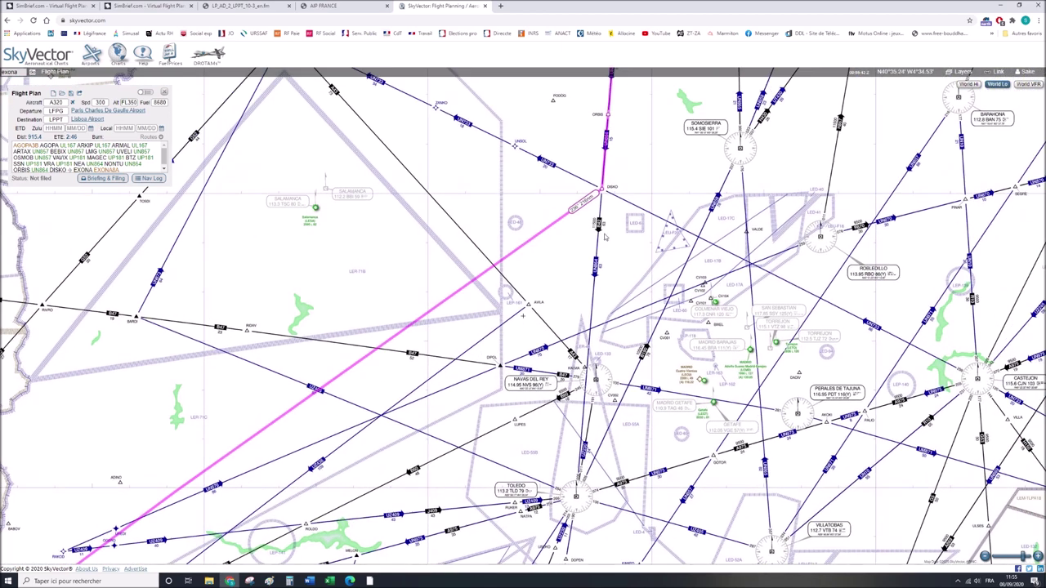
drag(544, 236, 576, 496)
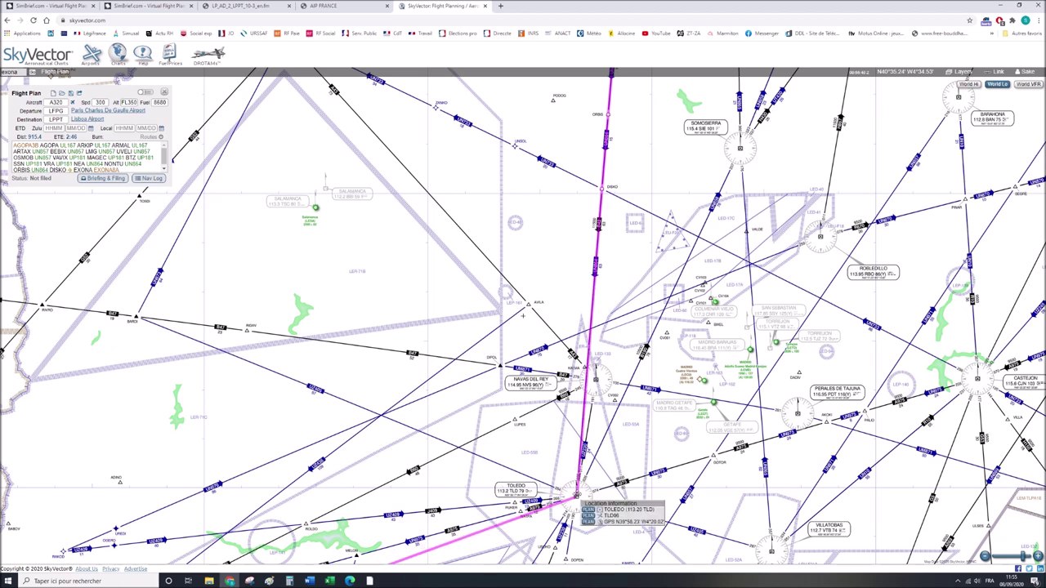
Route the flight plan from TLD along UN975 through NATPA and MELON to the Caceres VOR (CCS).
drag(577, 496, 768, 304)
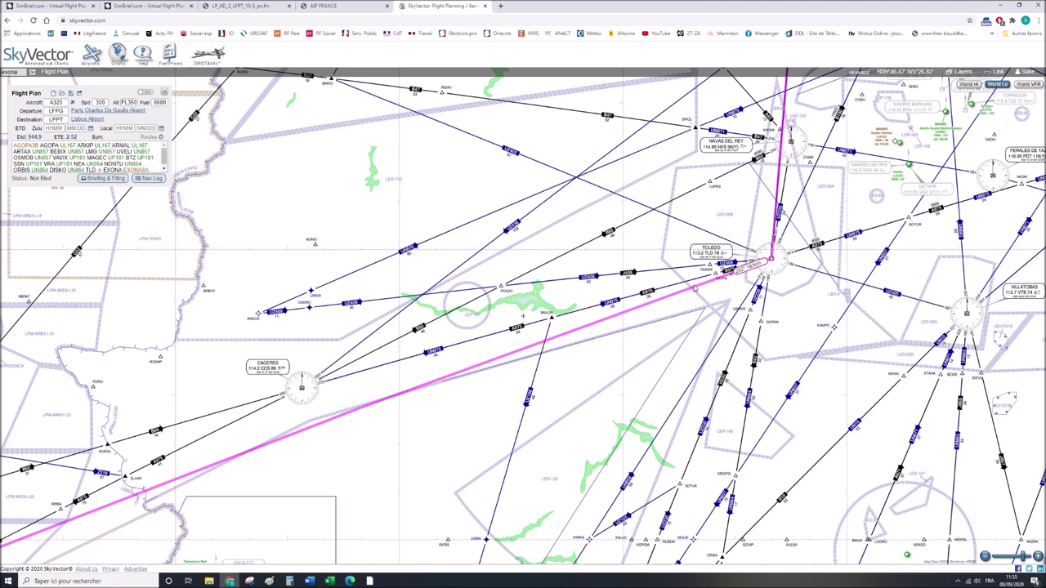
drag(668, 296, 552, 323)
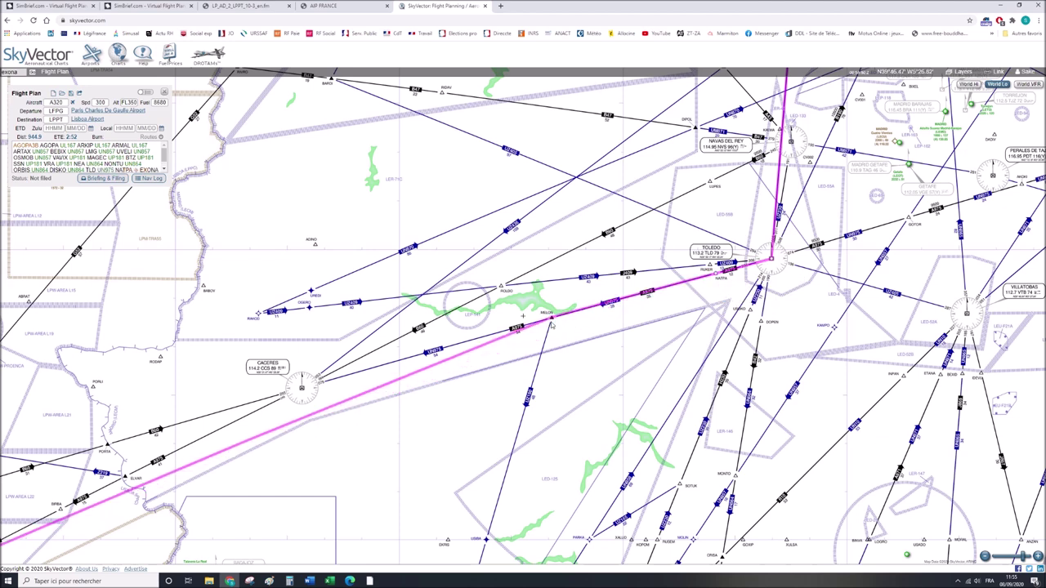
drag(351, 409, 498, 308)
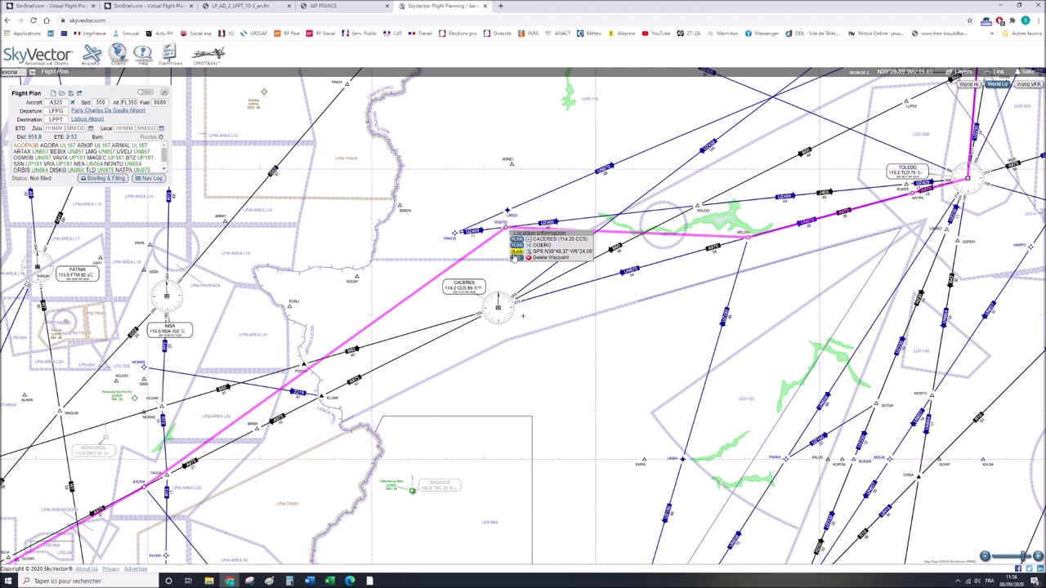
drag(515, 260, 498, 309)
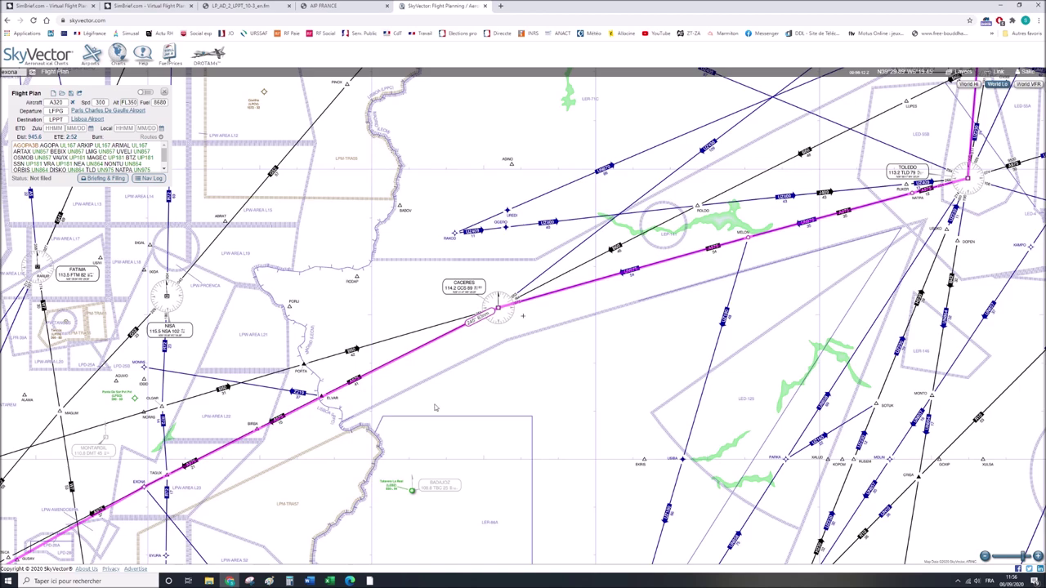
Continue the route from CCS along UN975 through ELVAR and BIRBA to TAGUX, ahead of EXONA.
drag(436, 406, 485, 379)
drag(390, 360, 513, 293)
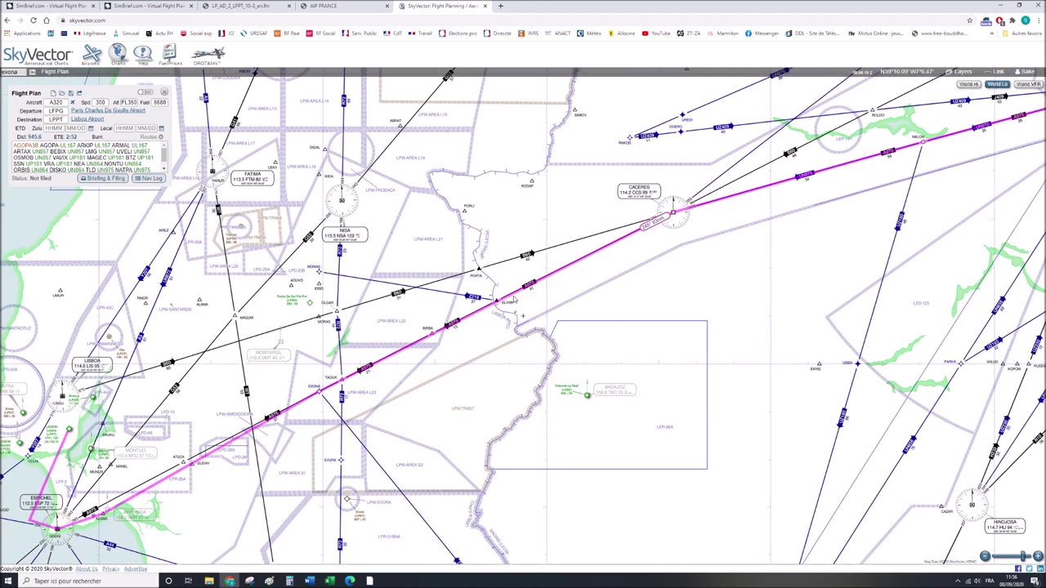
click(508, 318)
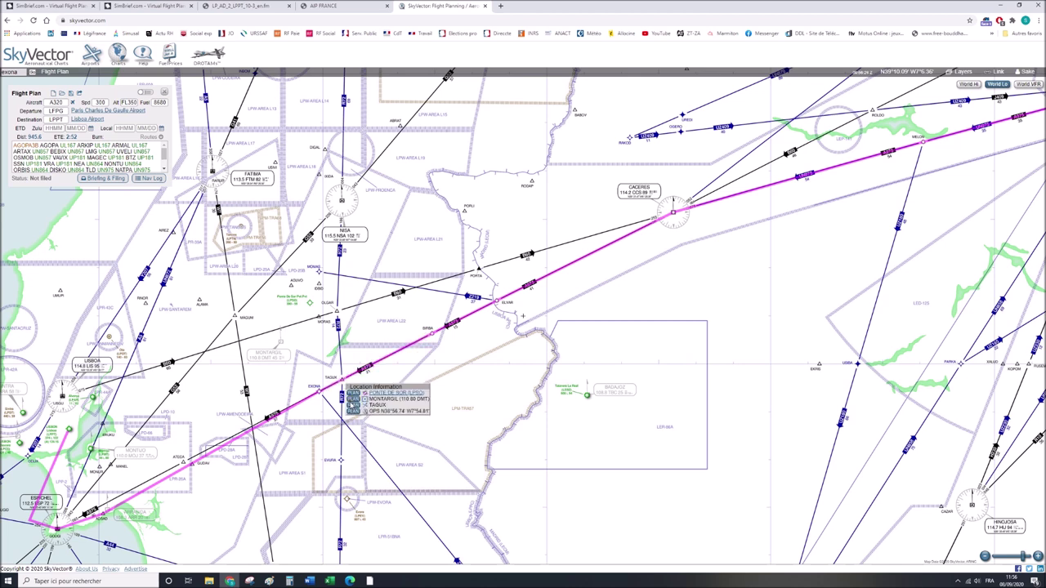
Review the complete route from LFPG to LPPT and its total distance.
scroll(575, 353, down, 2)
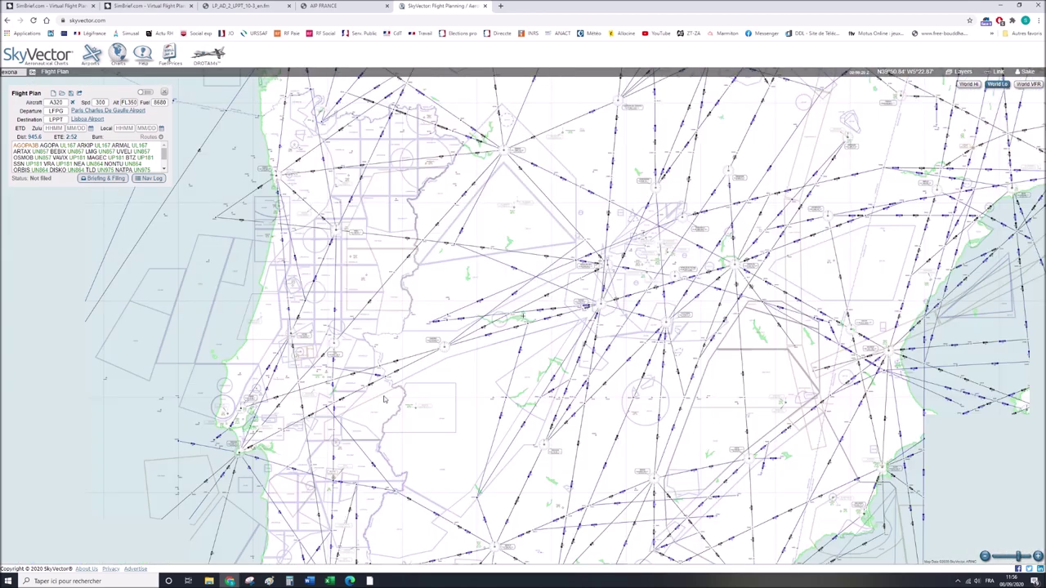
scroll(574, 349, down, 1)
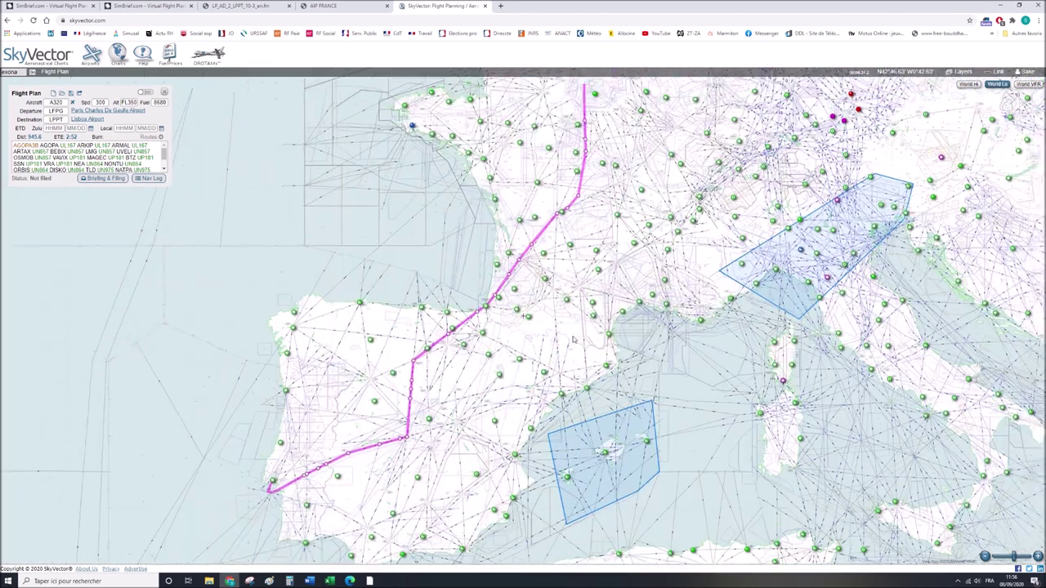
drag(574, 339, 515, 420)
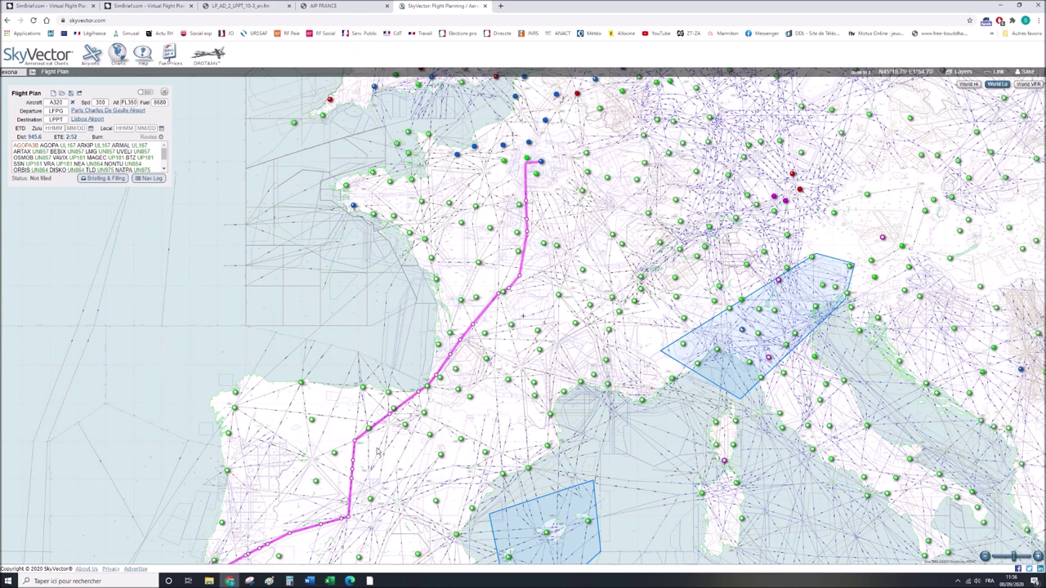
drag(377, 451, 425, 446)
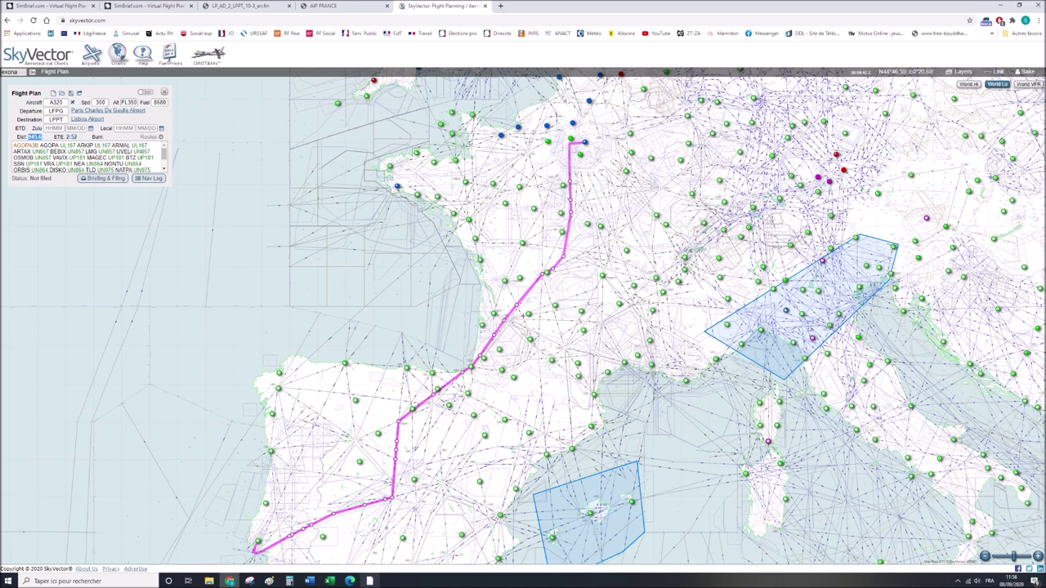
Look up the ground distance in the existing SimBrief LFPG-LPPT briefing and return to the SkyVector plan.
click(369, 581)
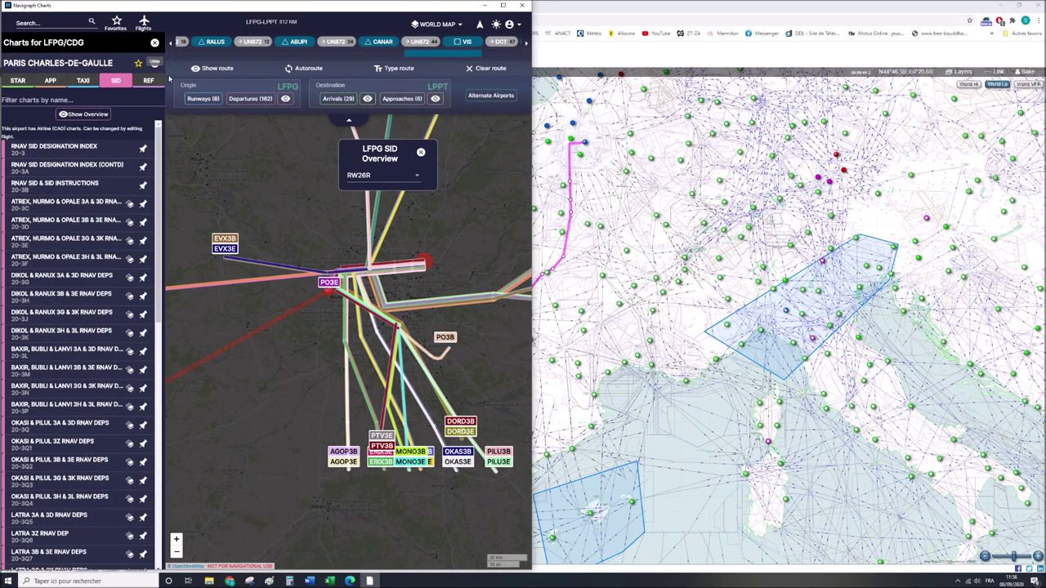
click(230, 580)
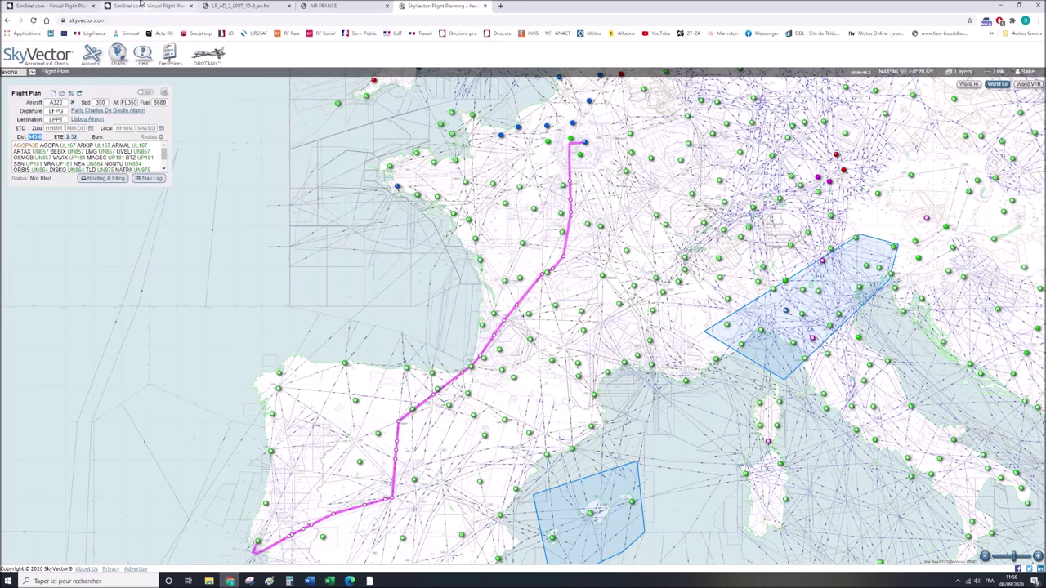
click(141, 5)
scroll(774, 310, up, 8)
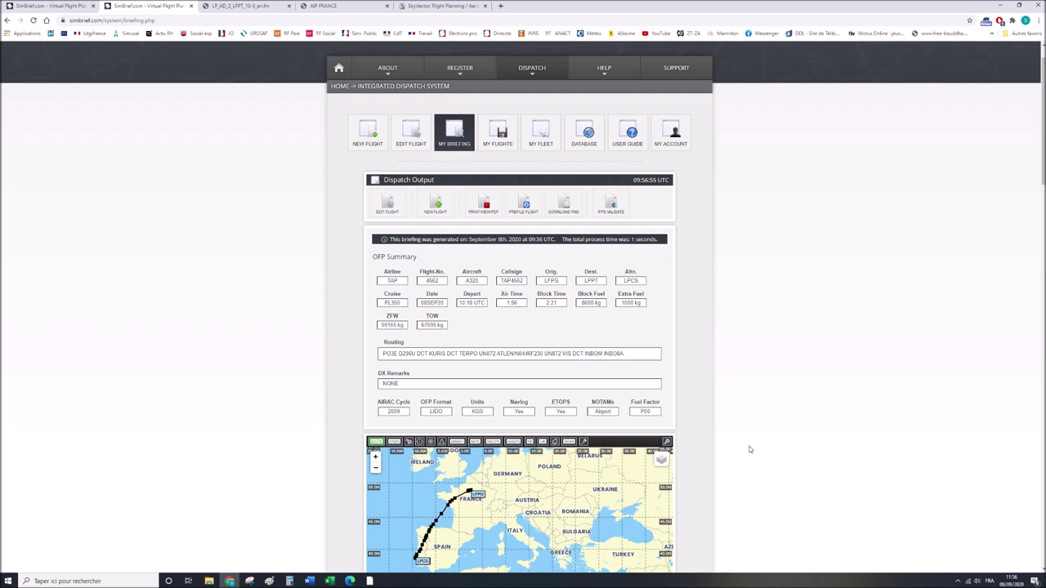
scroll(749, 449, down, 5)
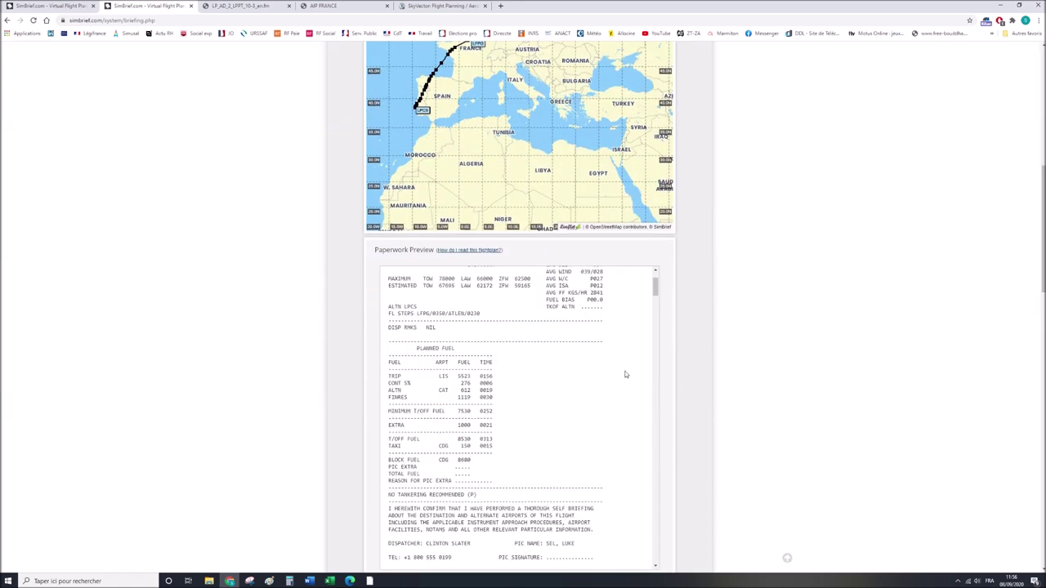
double_click(596, 333)
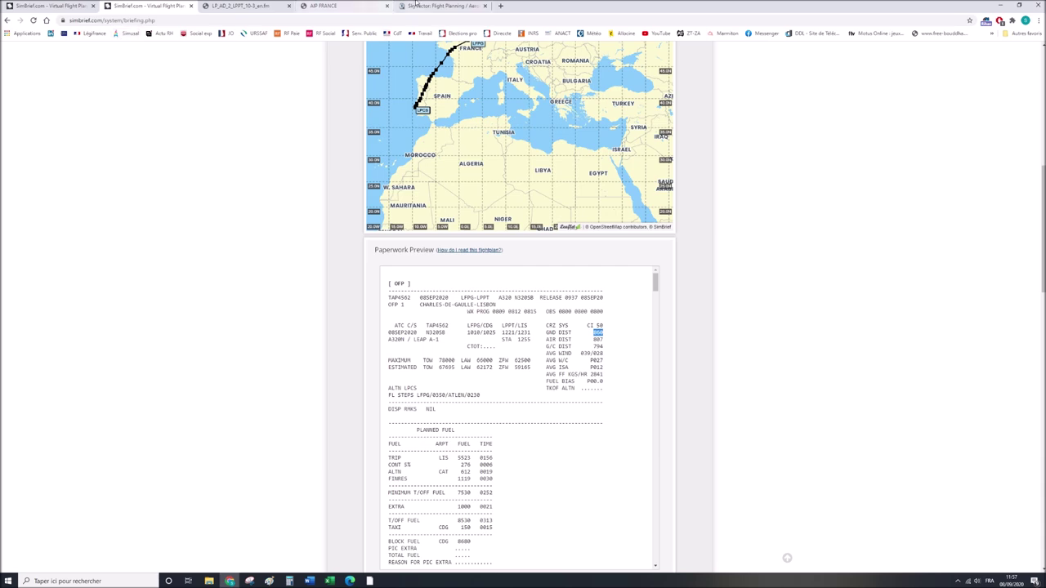
click(442, 6)
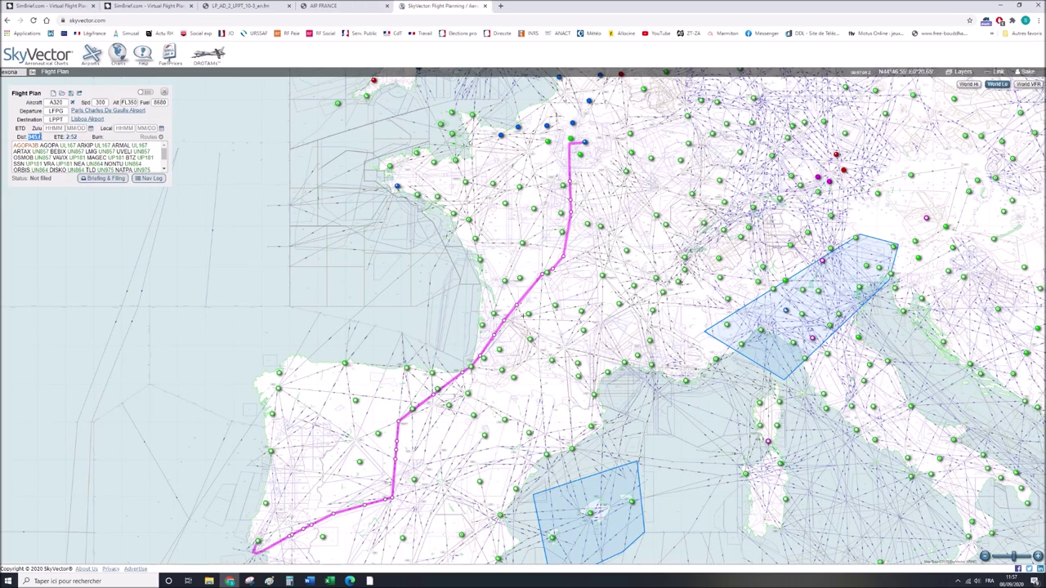
Calculate the distance difference 945,6 − 860 in the Windows calculator and close it.
click(289, 582)
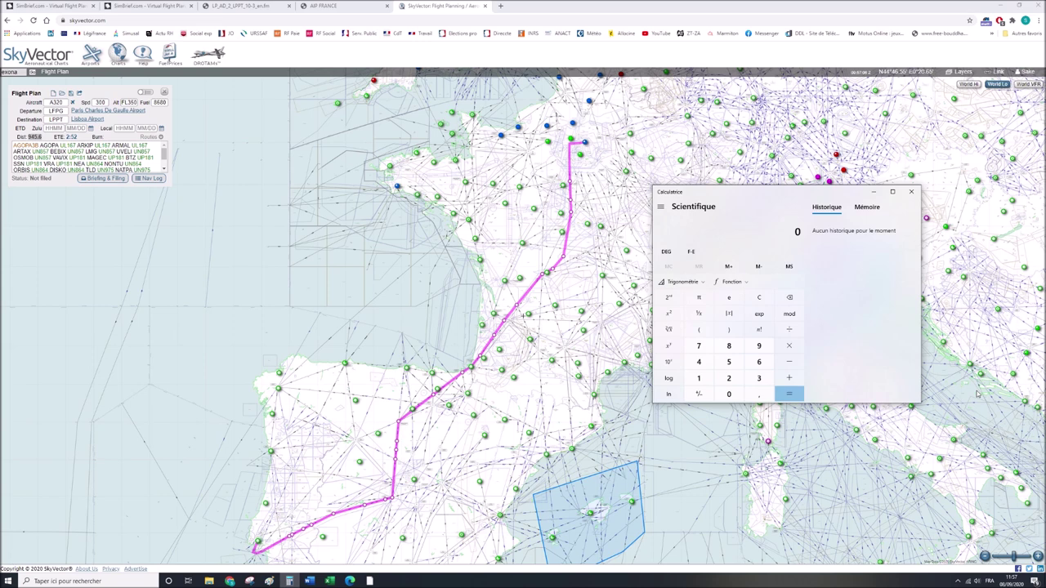
text(945,6-860)
key(Return)
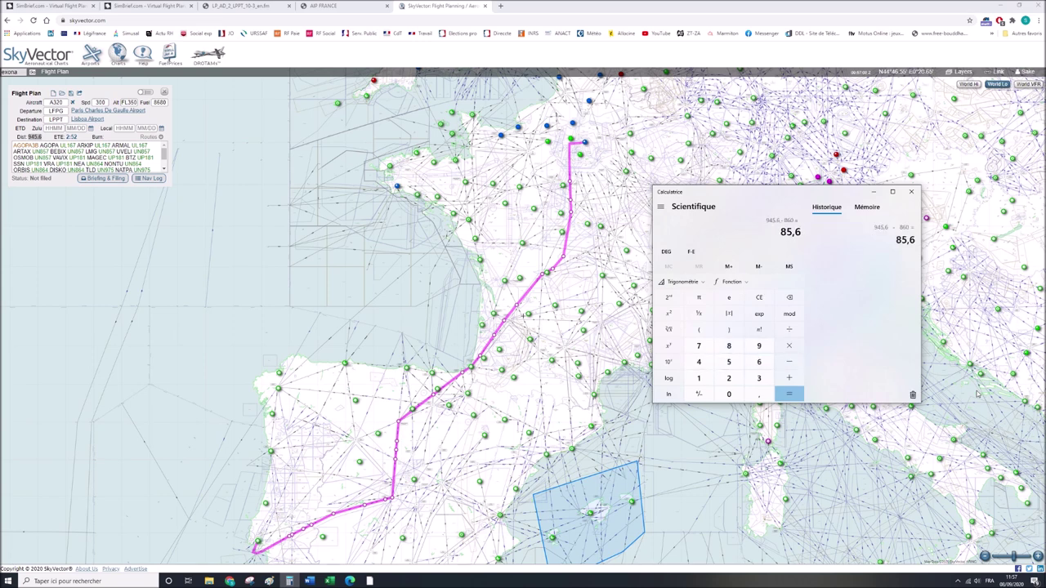
click(911, 193)
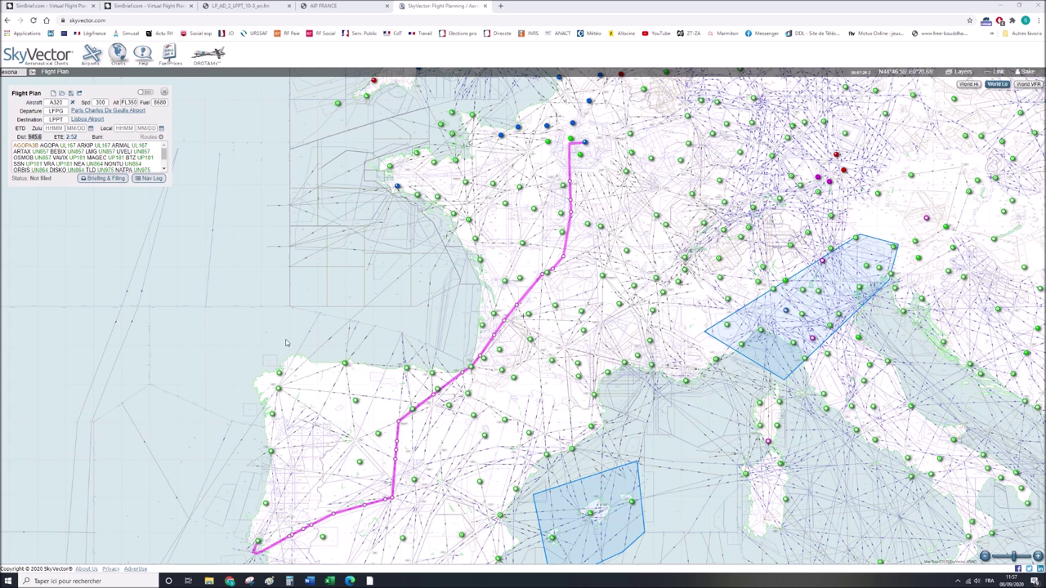
Copy the full SkyVector route from AGOPA3B to EXONA8A and replace the route in the SimBrief new-flight form with it.
drag(163, 154, 164, 163)
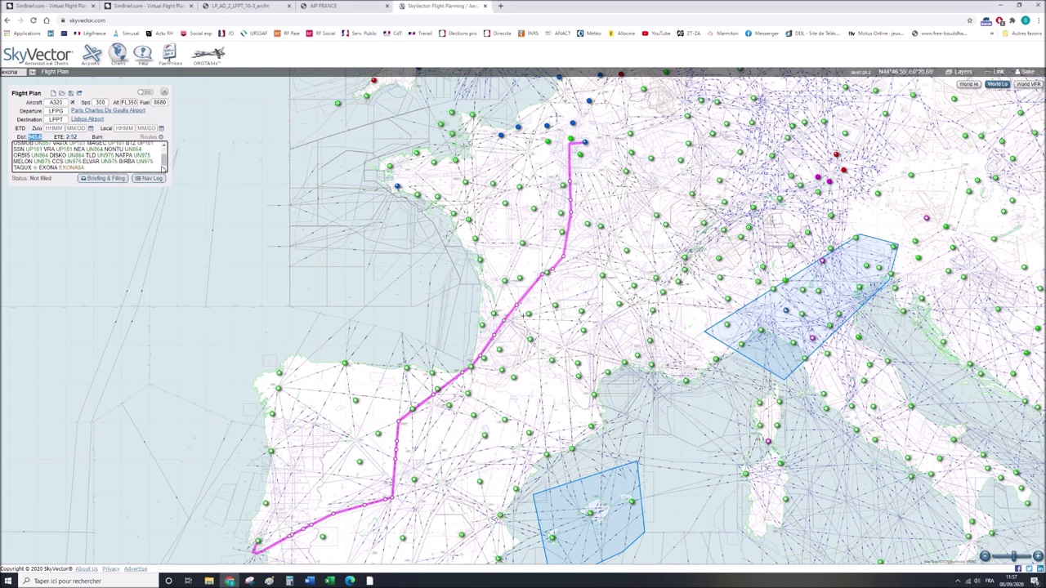
drag(90, 167, 2, 131)
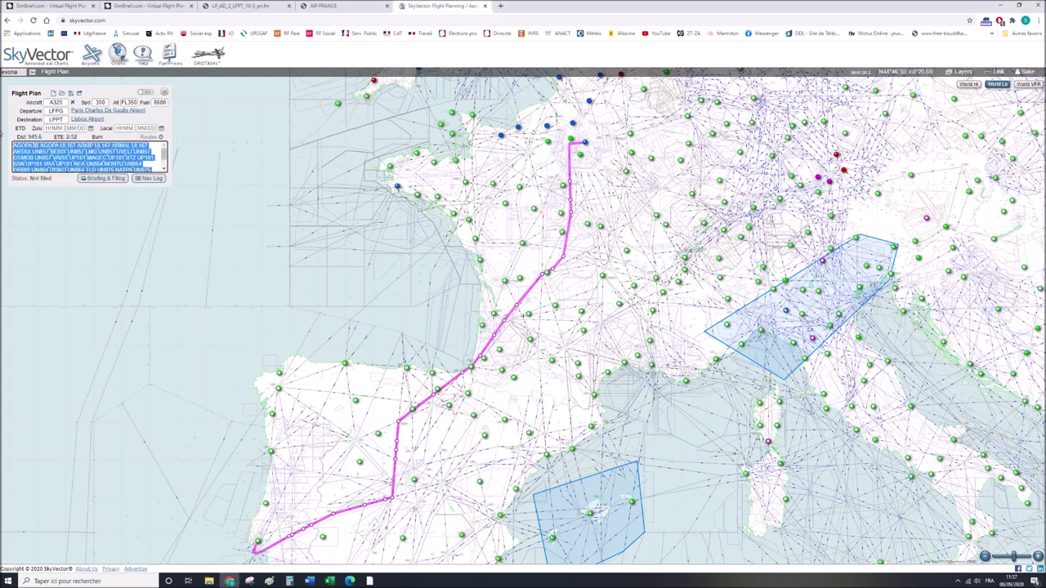
click(37, 7)
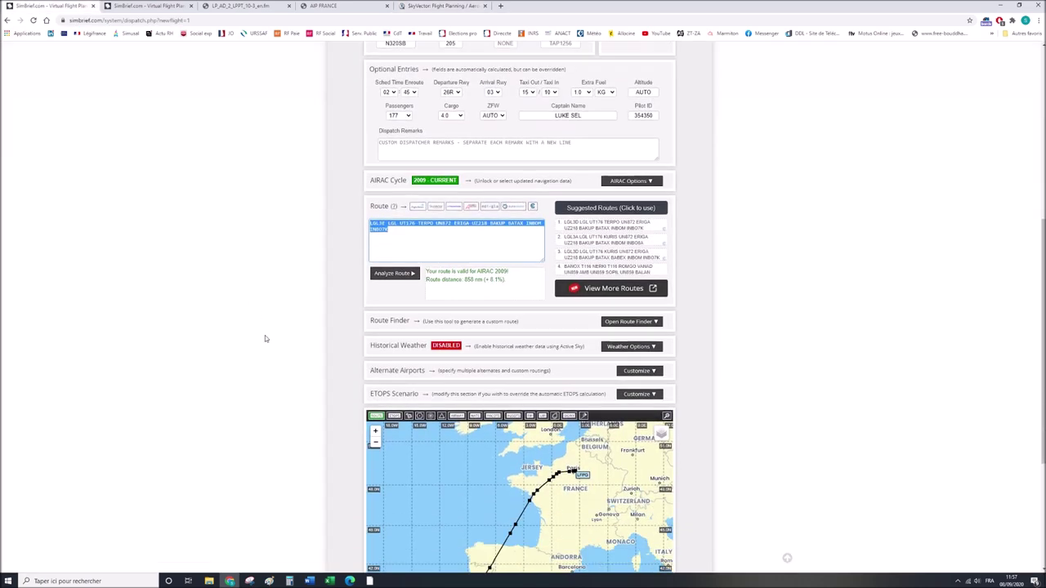
scroll(265, 338, down, 1)
scroll(755, 441, down, 1)
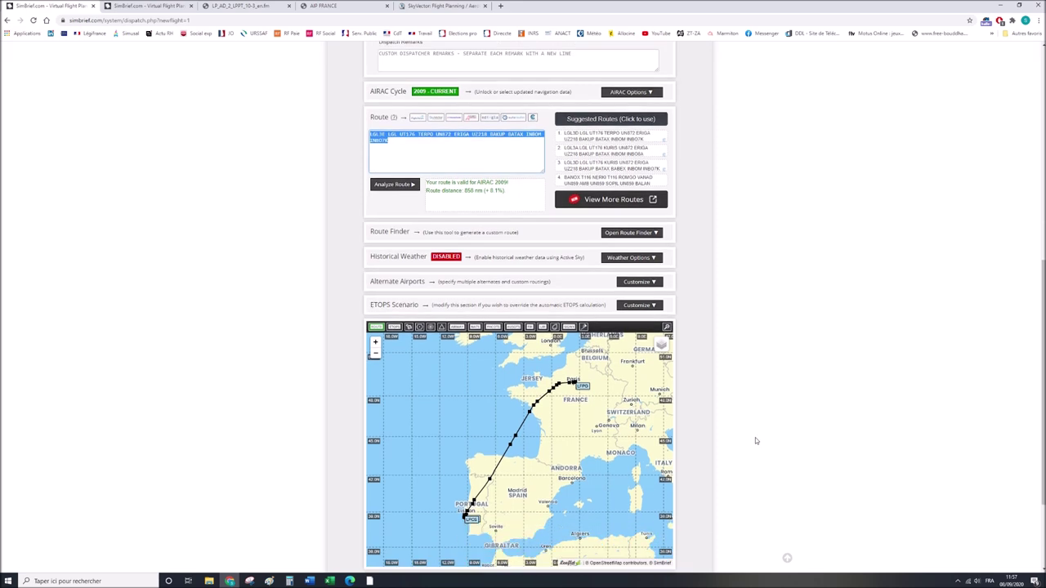
scroll(755, 441, down, 1)
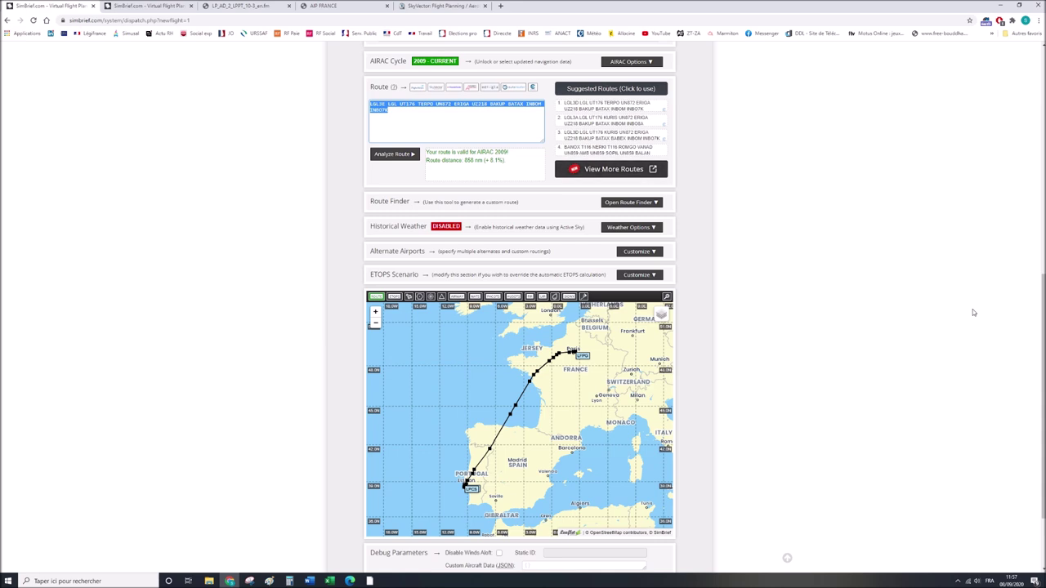
text(AGOPA3B AGOPA UL167 ARKIP UL167 ARMAL UL167 ARTAX UN857 BEBIX UN857 LUG UN857 UVELI UN857 OSMOB UN857 VAVIX UP181 MAGEC UP181 BTZ UP181 SSN UP181 VRA UP181 NEA UN864 MONTU UN864 ORBIS UN864 DISKO UN864 TLD UN975 NATPA UN975 PELON UN975 CCS UN975 ELVAR UN975 BIRBA UN975 TAGUX EXONA EXONA6A)
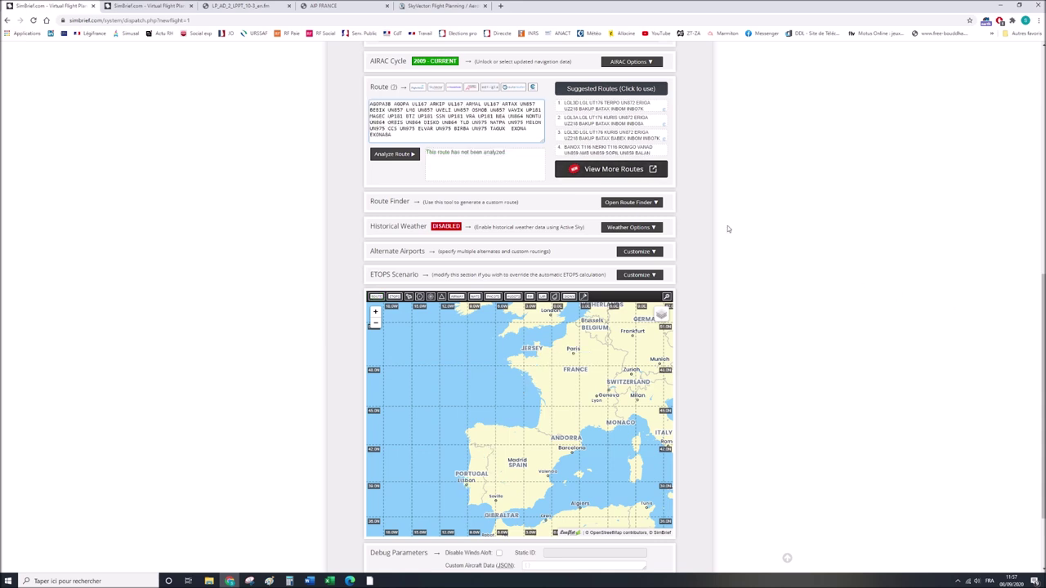
Analyze the new route in SimBrief, generate the flight plan and review the resulting briefing.
click(384, 154)
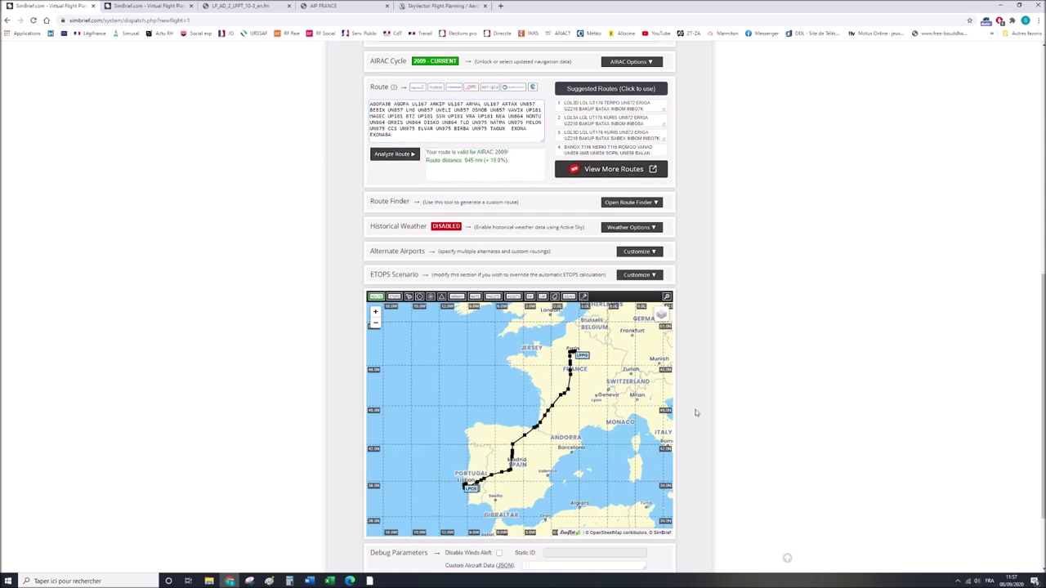
scroll(696, 412, up, 10)
click(388, 246)
click(506, 331)
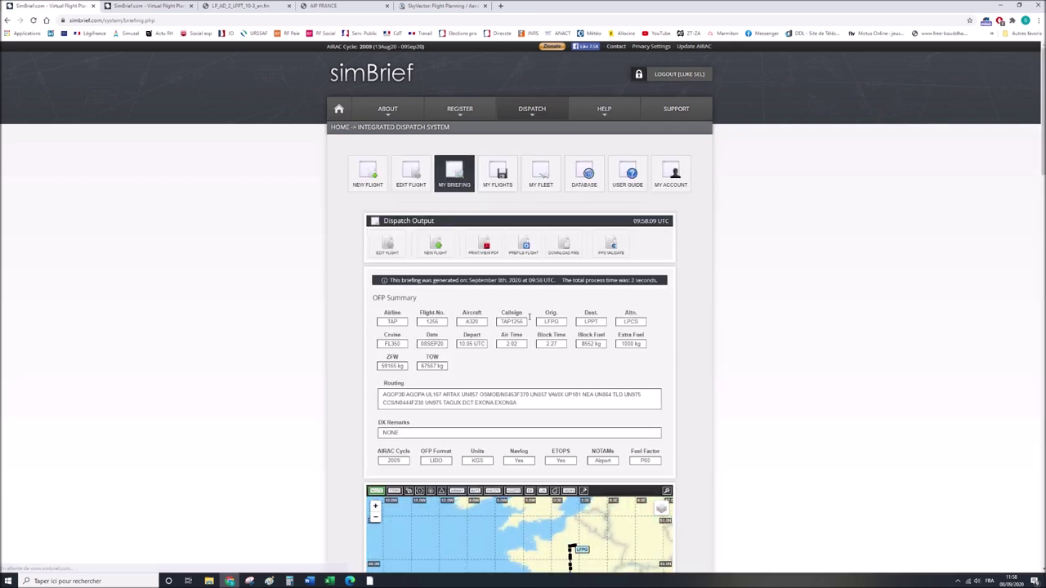
scroll(770, 385, down, 3)
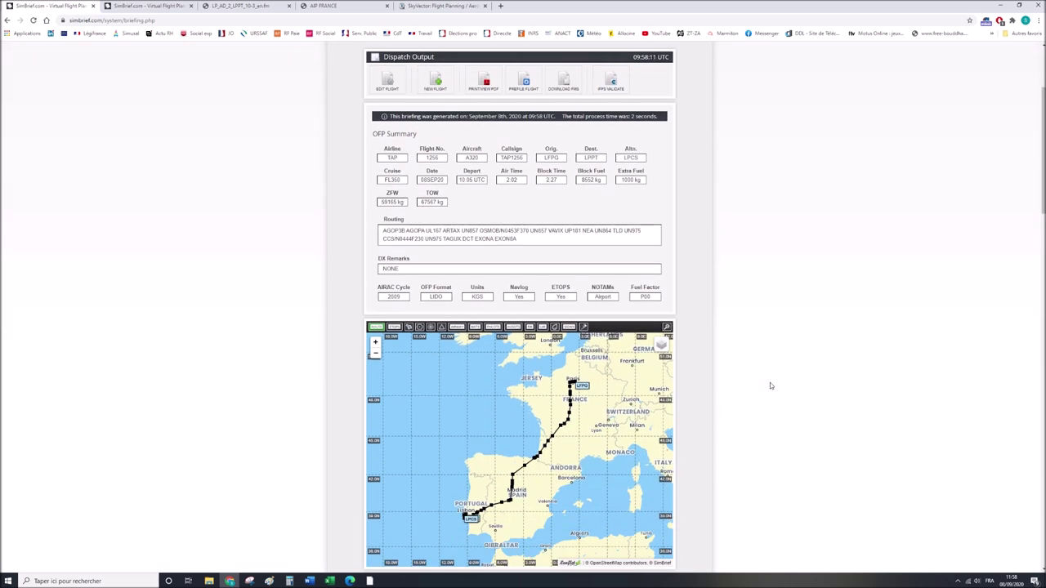